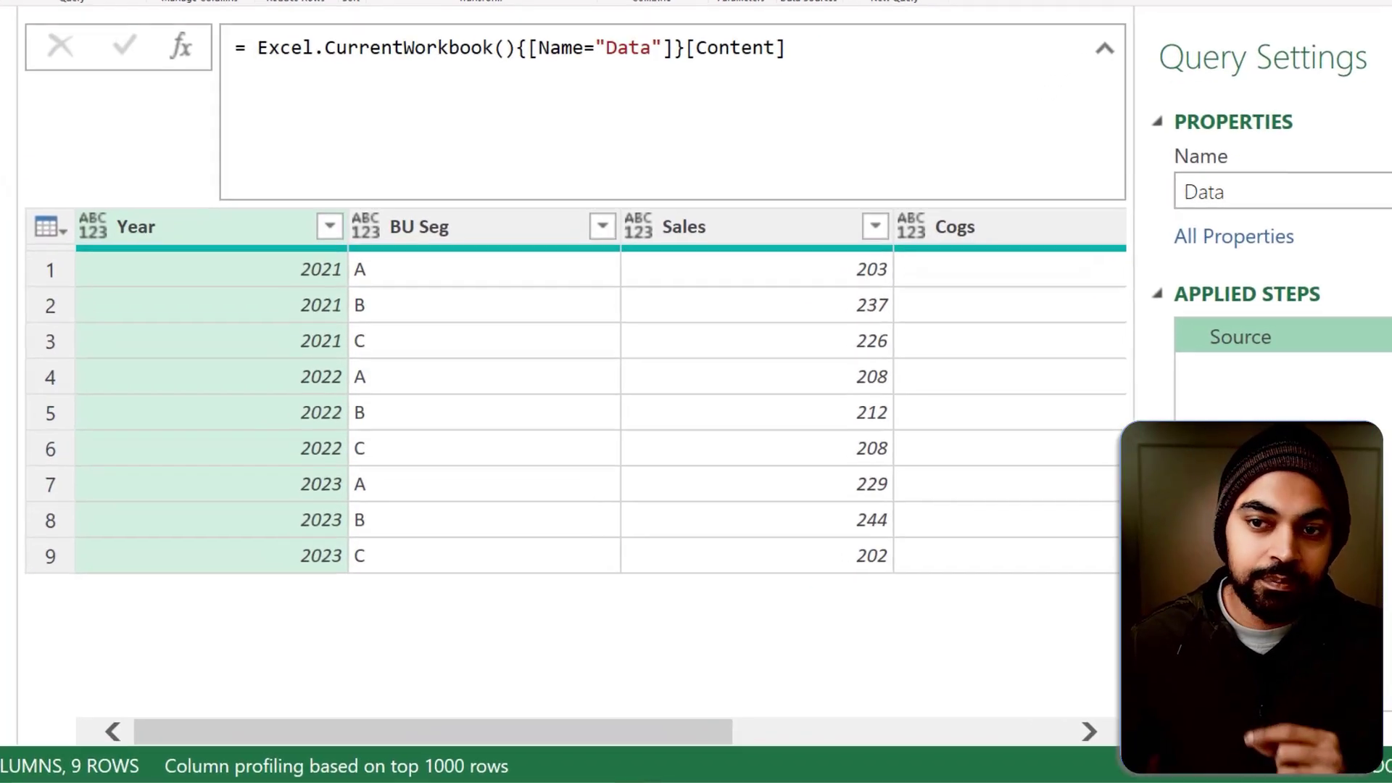
# Add a custom step after Source in the Data query and rename it Cols.
pyautogui.click(438, 221)
pyautogui.press('Right')
pyautogui.press('Right')
pyautogui.press('Right')
pyautogui.press('Right')
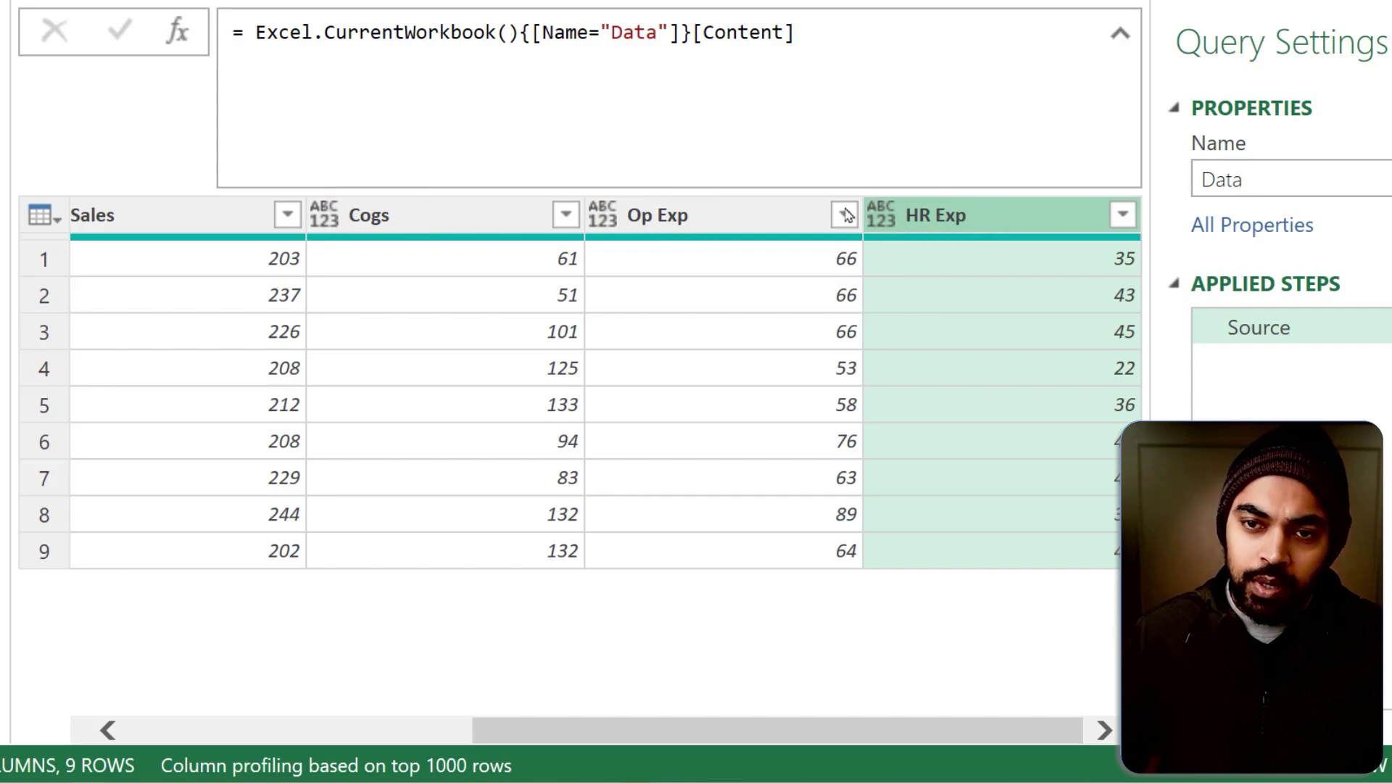
pyautogui.click(177, 33)
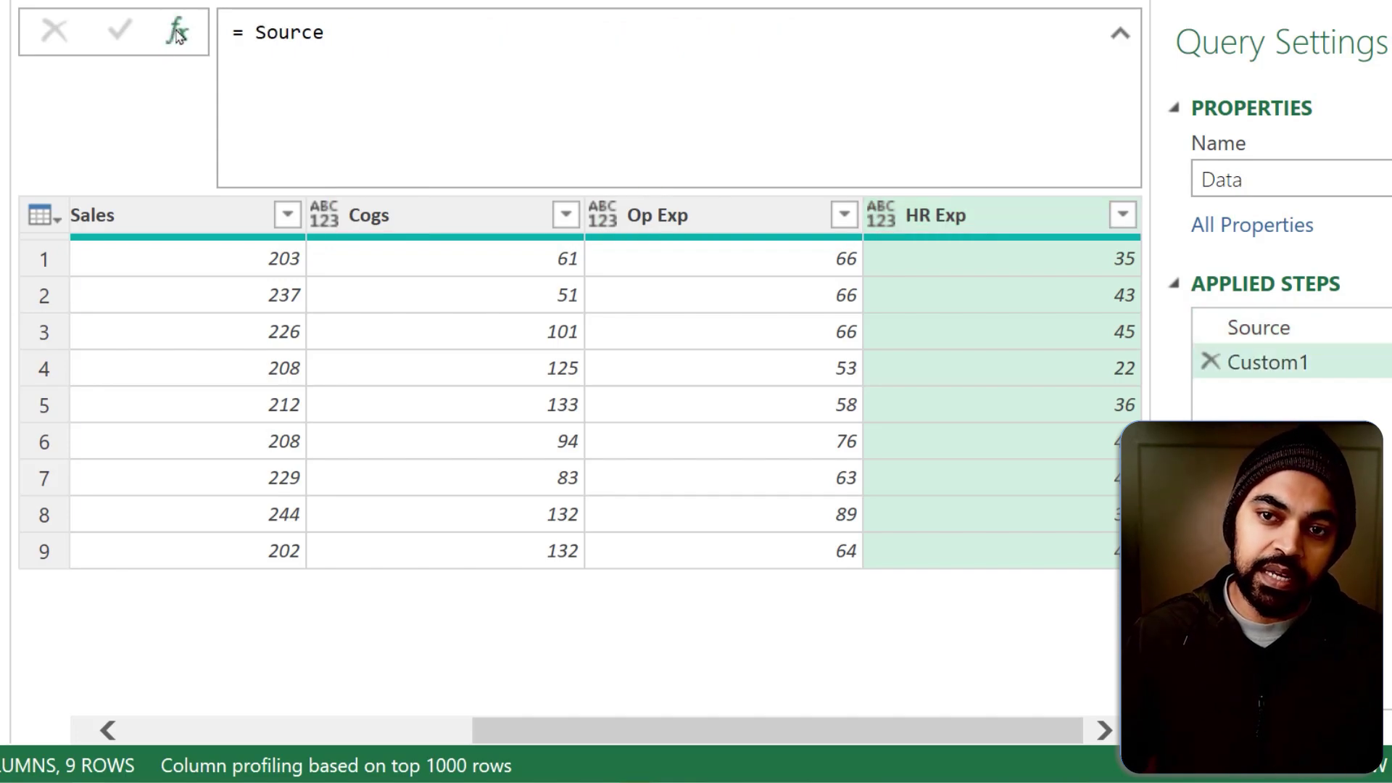
pyautogui.doubleClick(1286, 367)
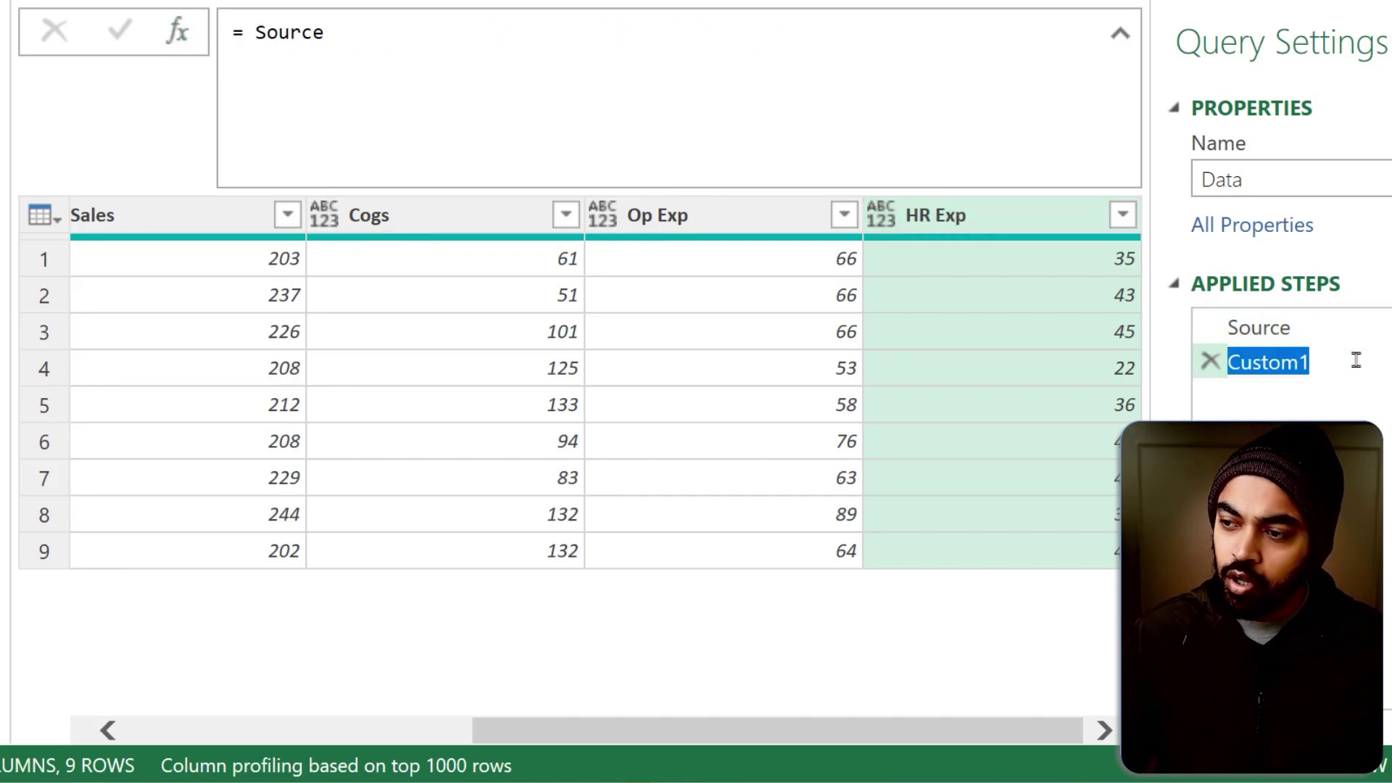
pyautogui.write('COls')
pyautogui.press('Return')
pyautogui.doubleClick(1356, 360)
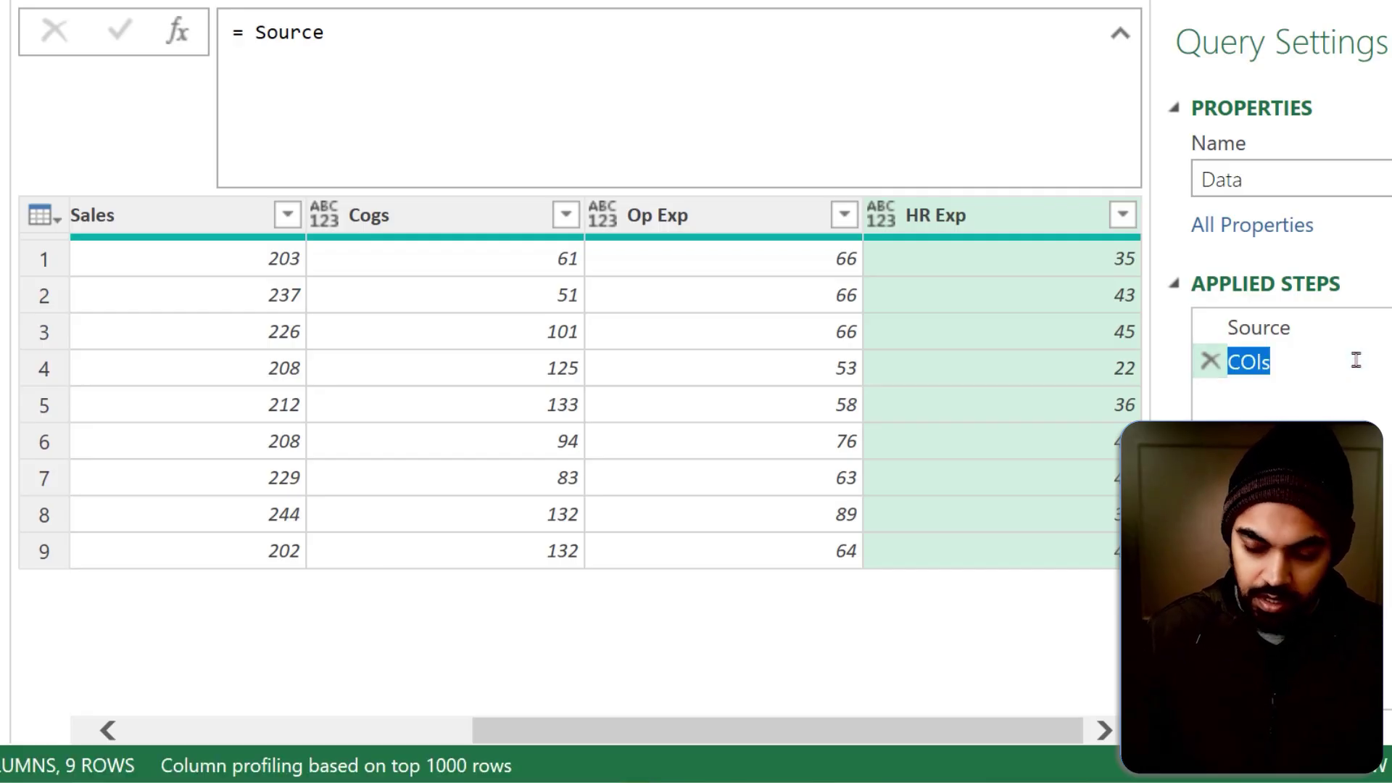
pyautogui.write('Cols')
pyautogui.press('Return')
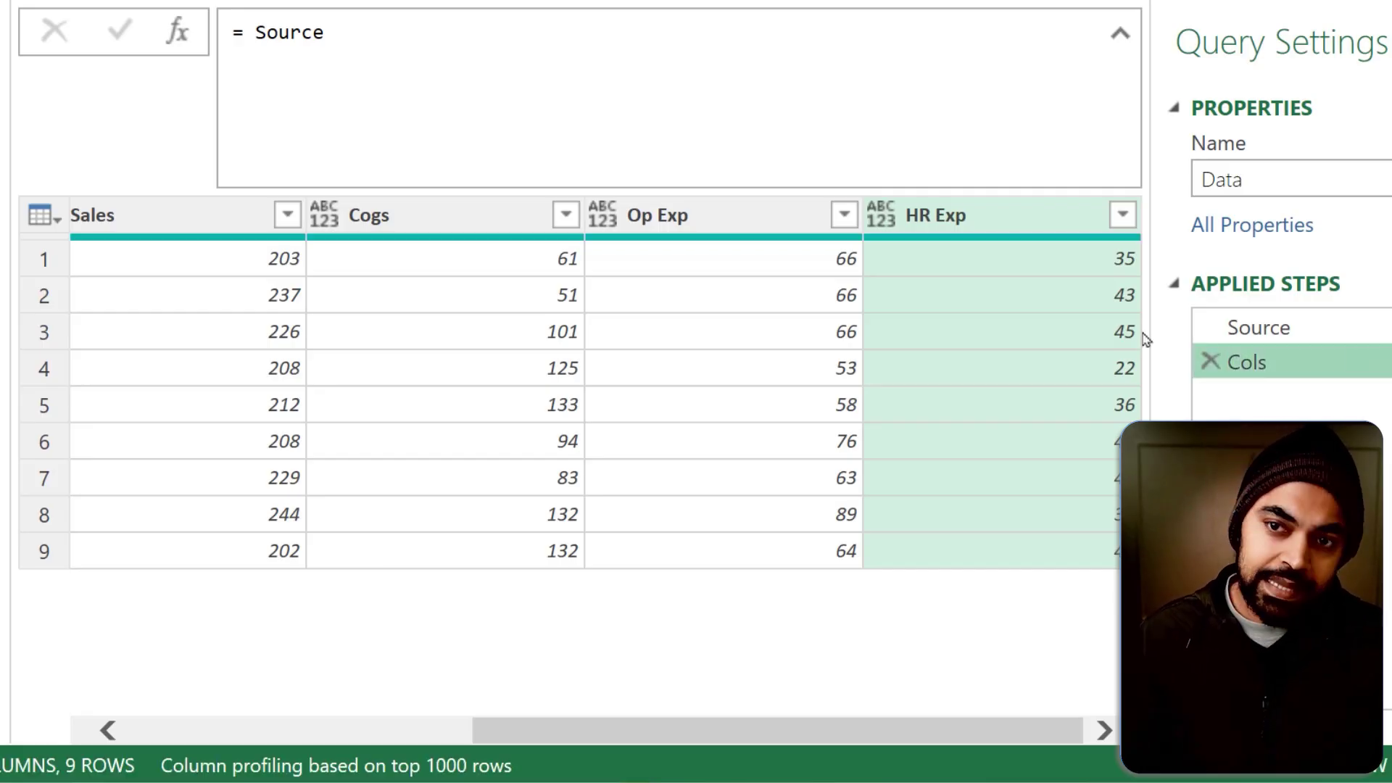
# Set the Cols step's formula to Table.ColumnNames(Source) to list the source table's column names.
pyautogui.click(260, 31)
pyautogui.write('Table.Col')
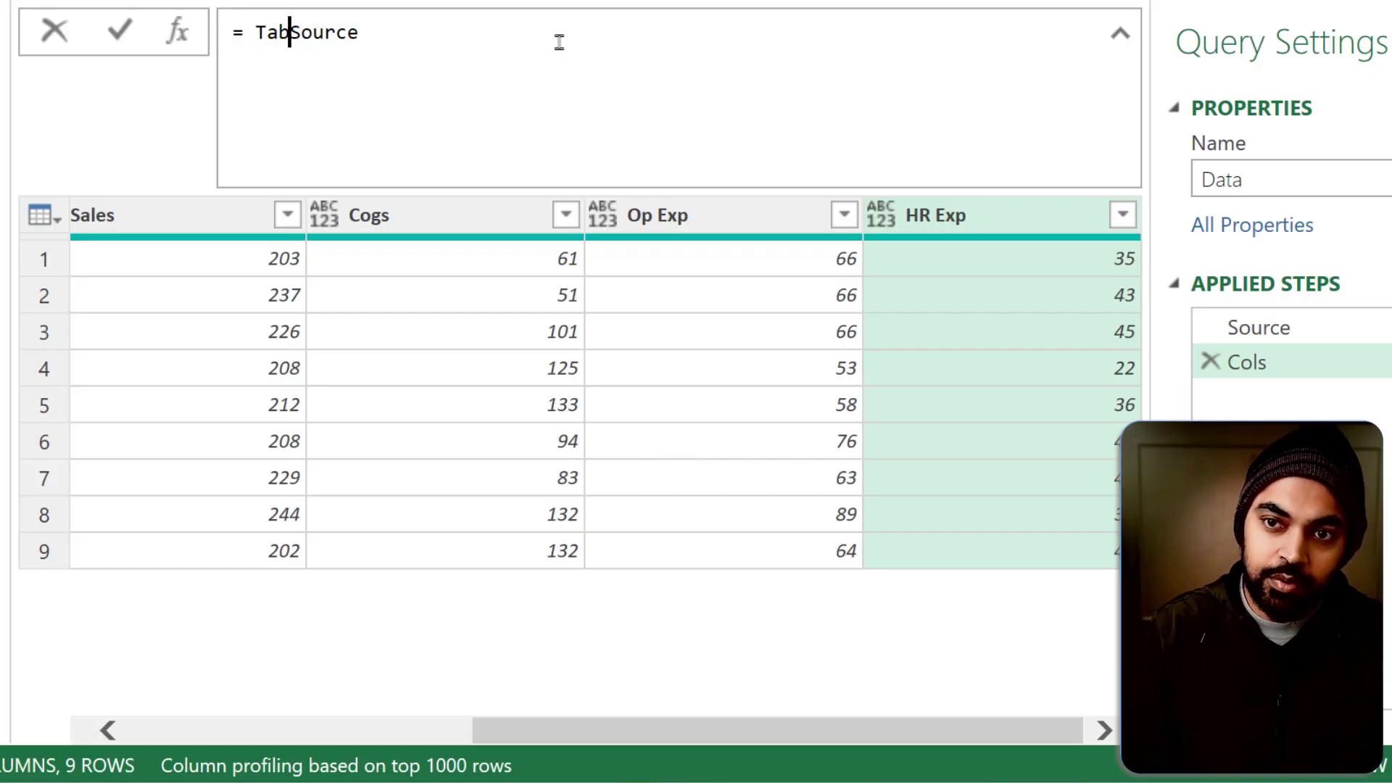
pyautogui.write('umn')
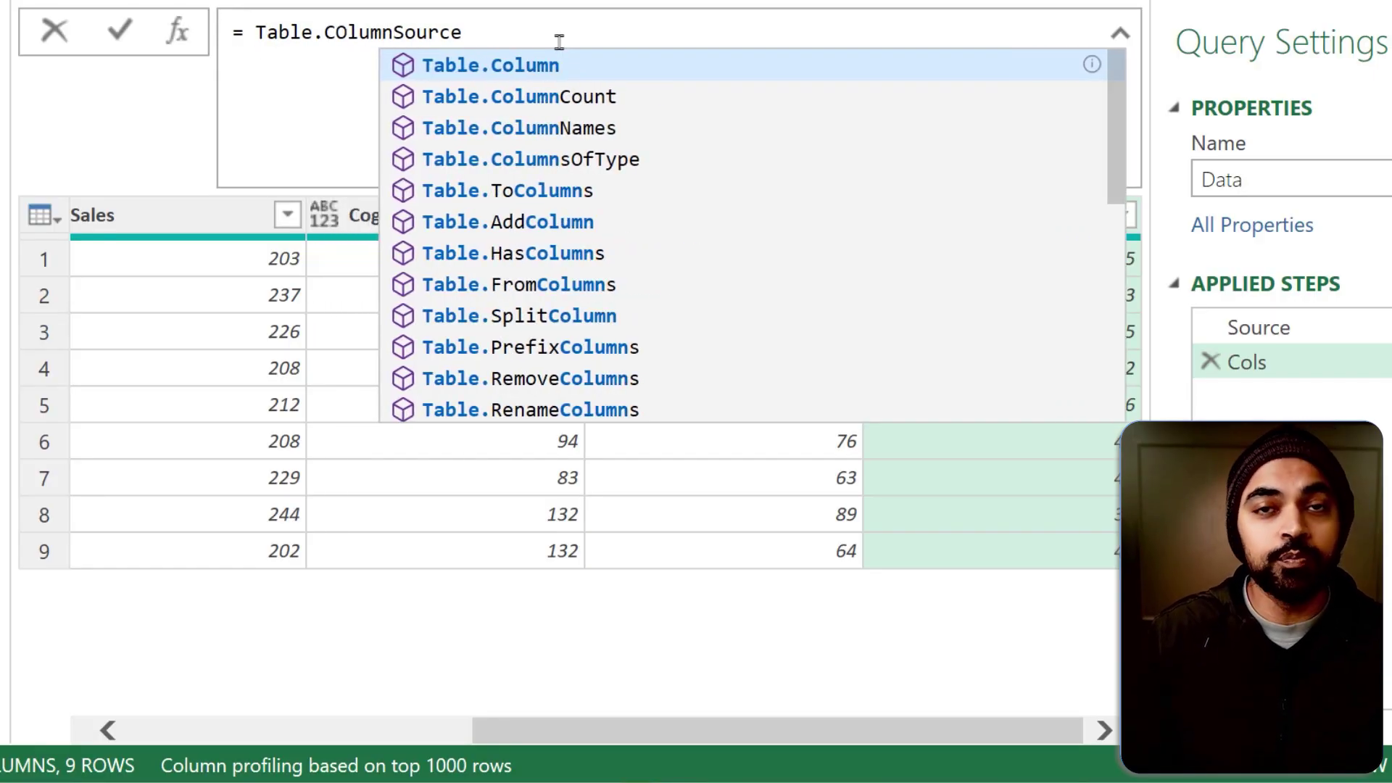
pyautogui.press('Tab')
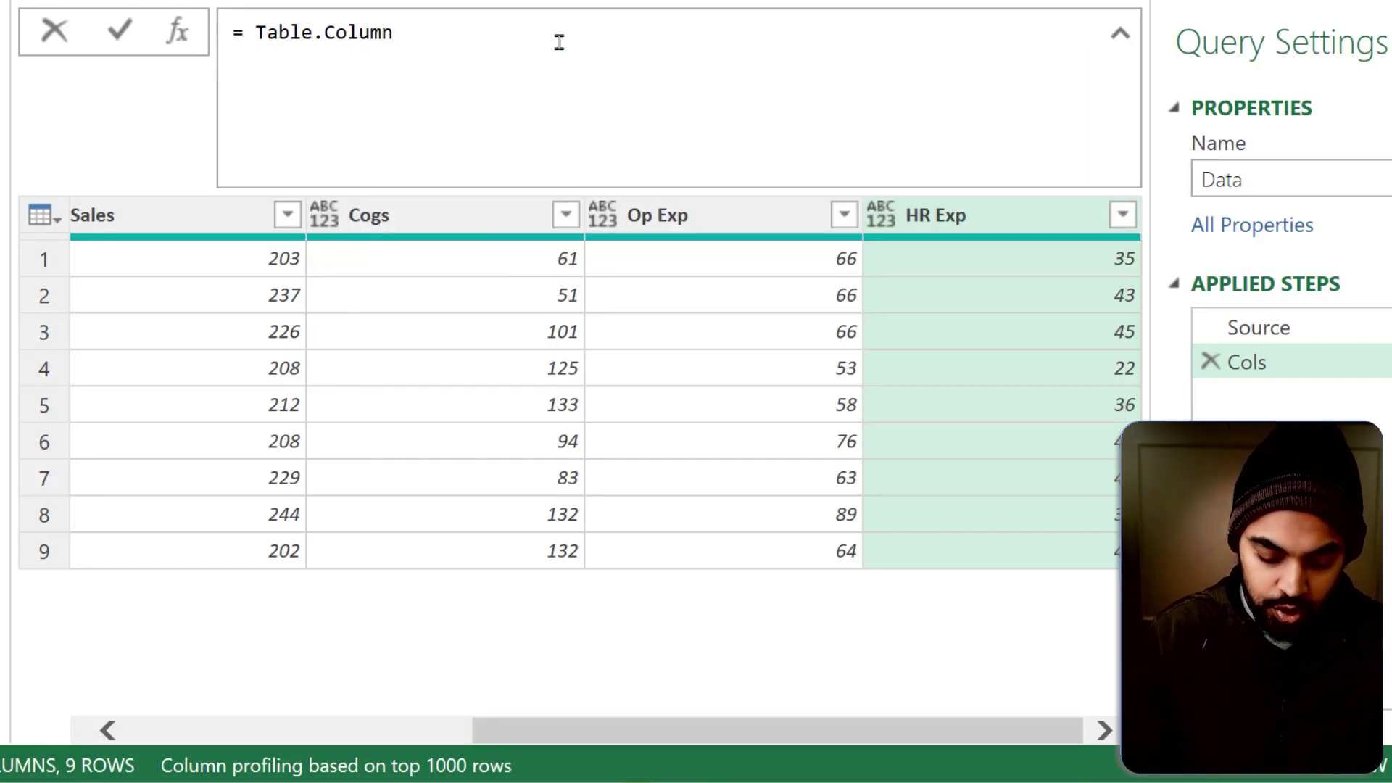
pyautogui.write('Nam')
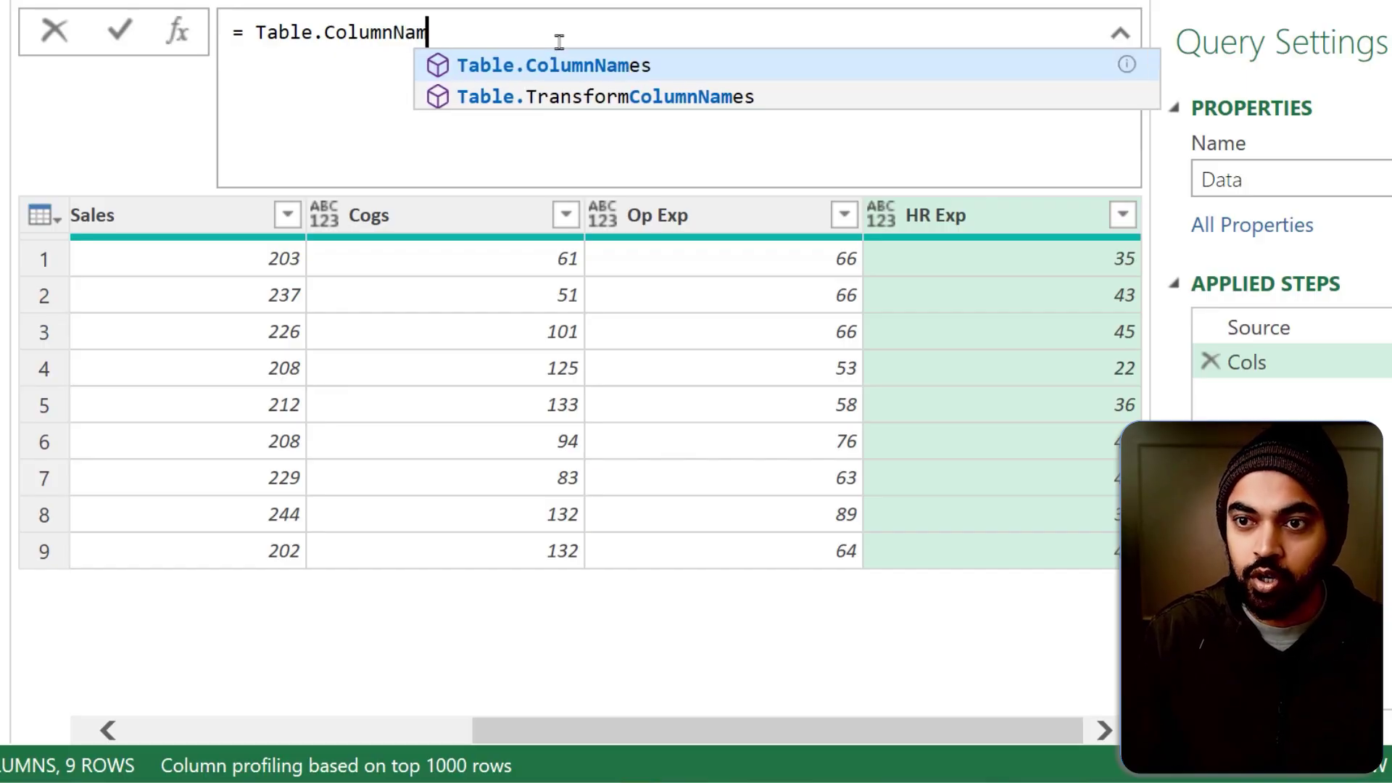
pyautogui.write('es(so')
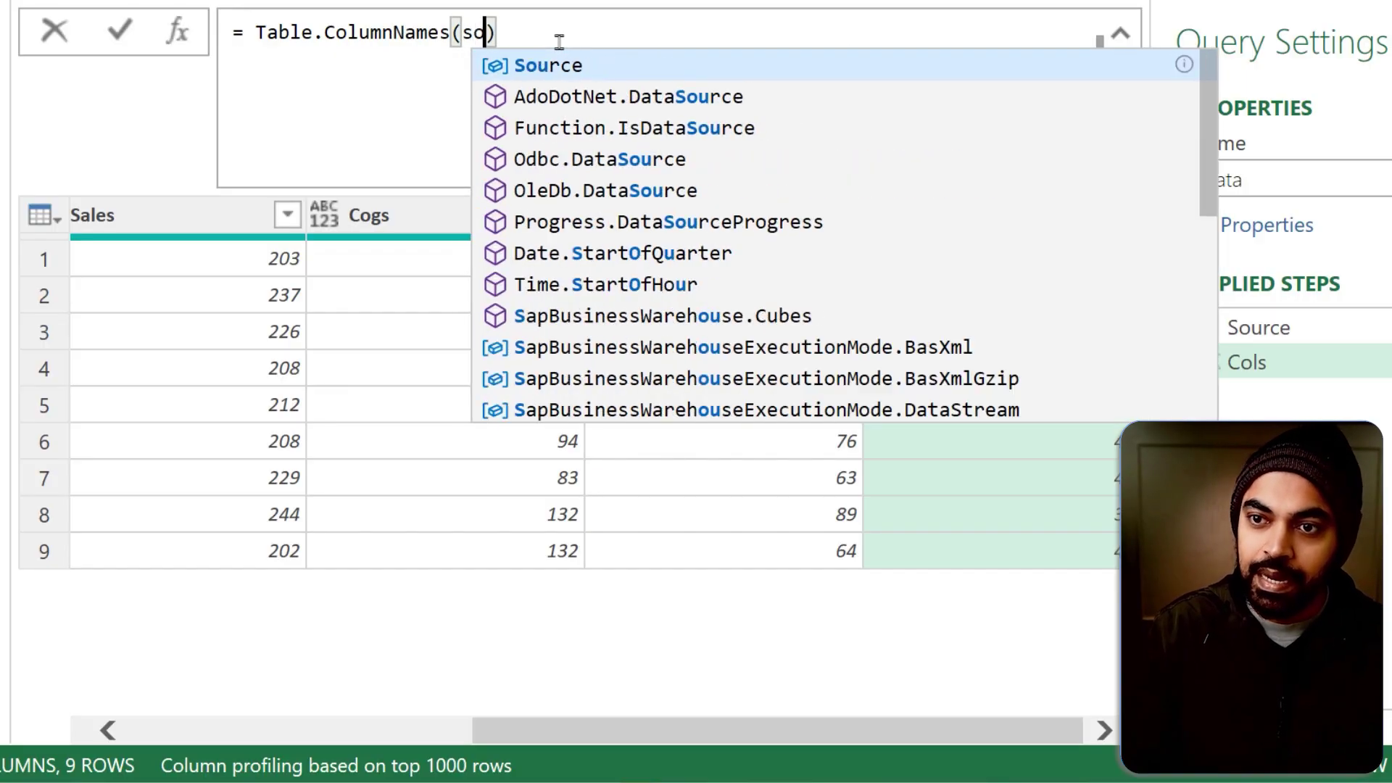
pyautogui.press('Tab')
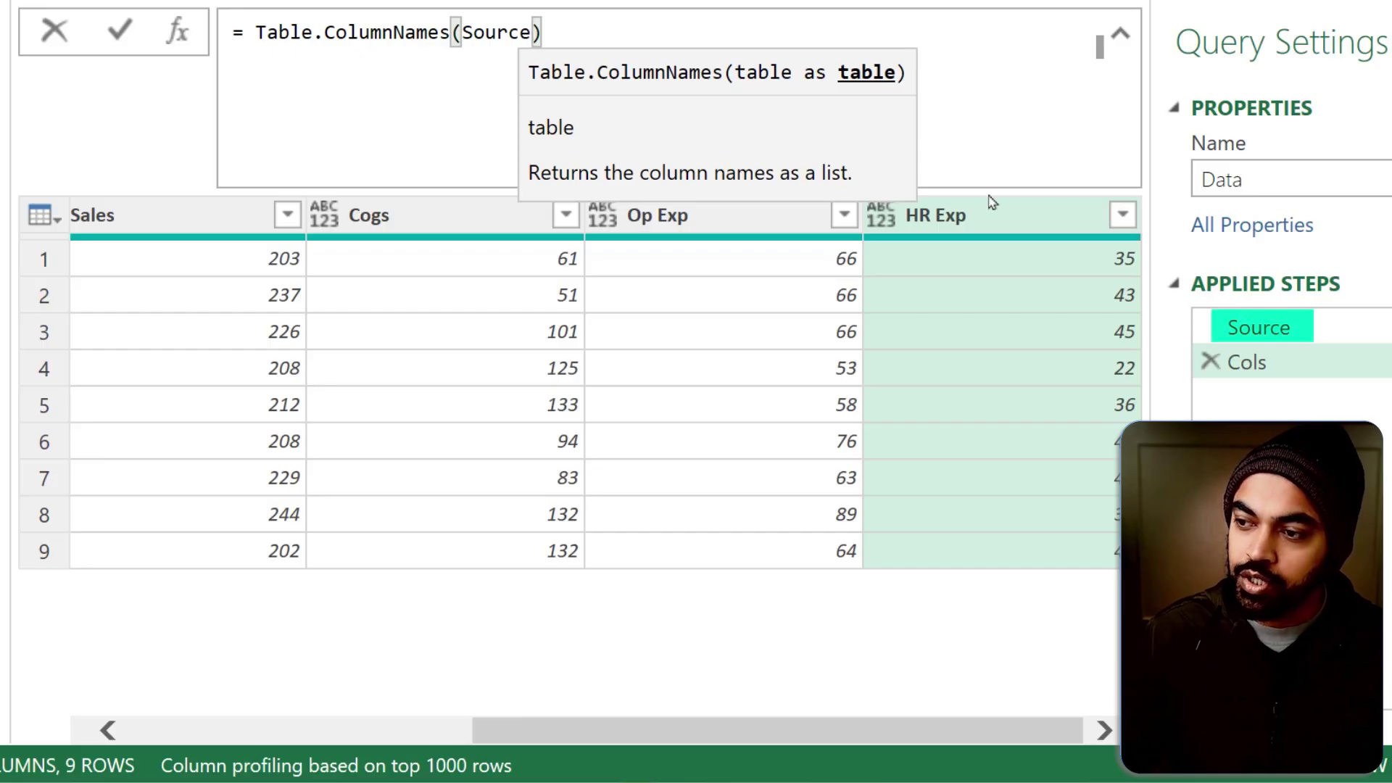
pyautogui.click(633, 19)
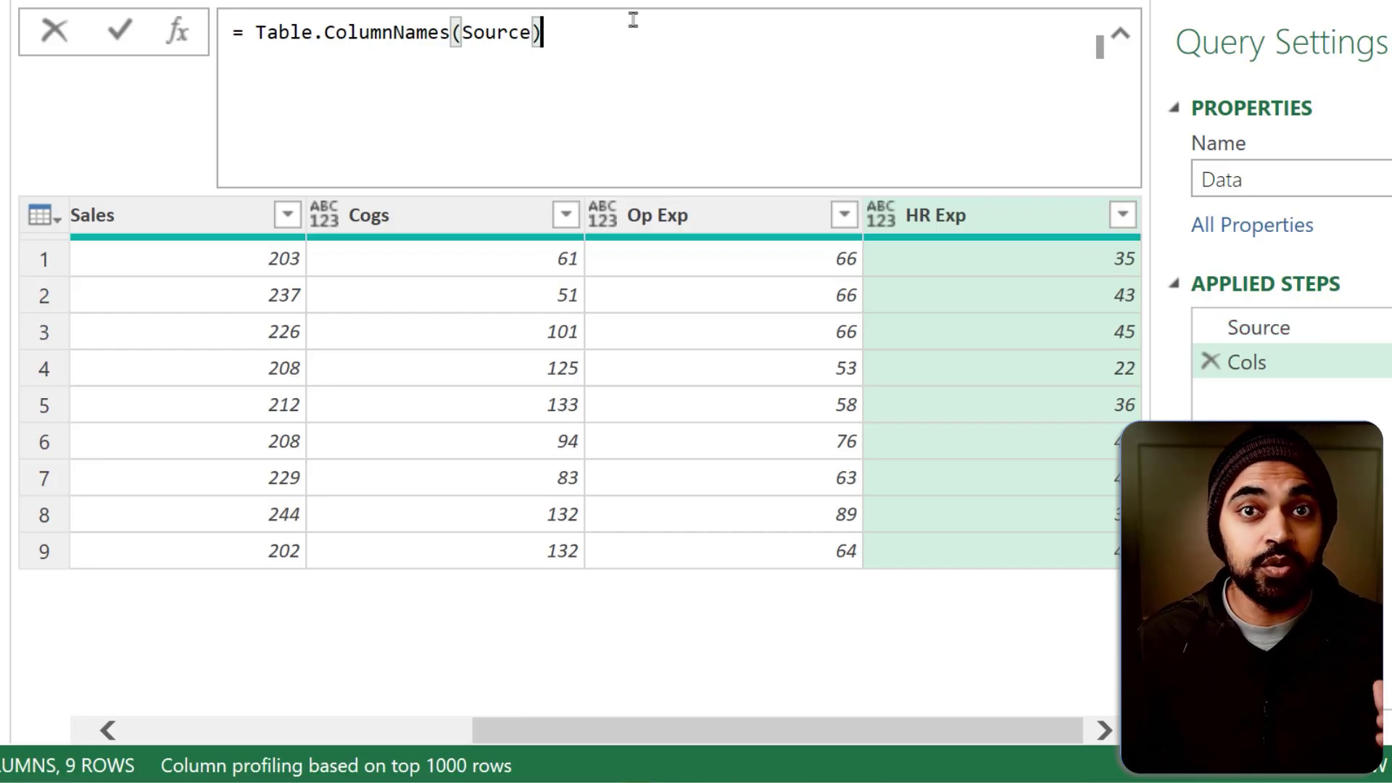
pyautogui.press('Return')
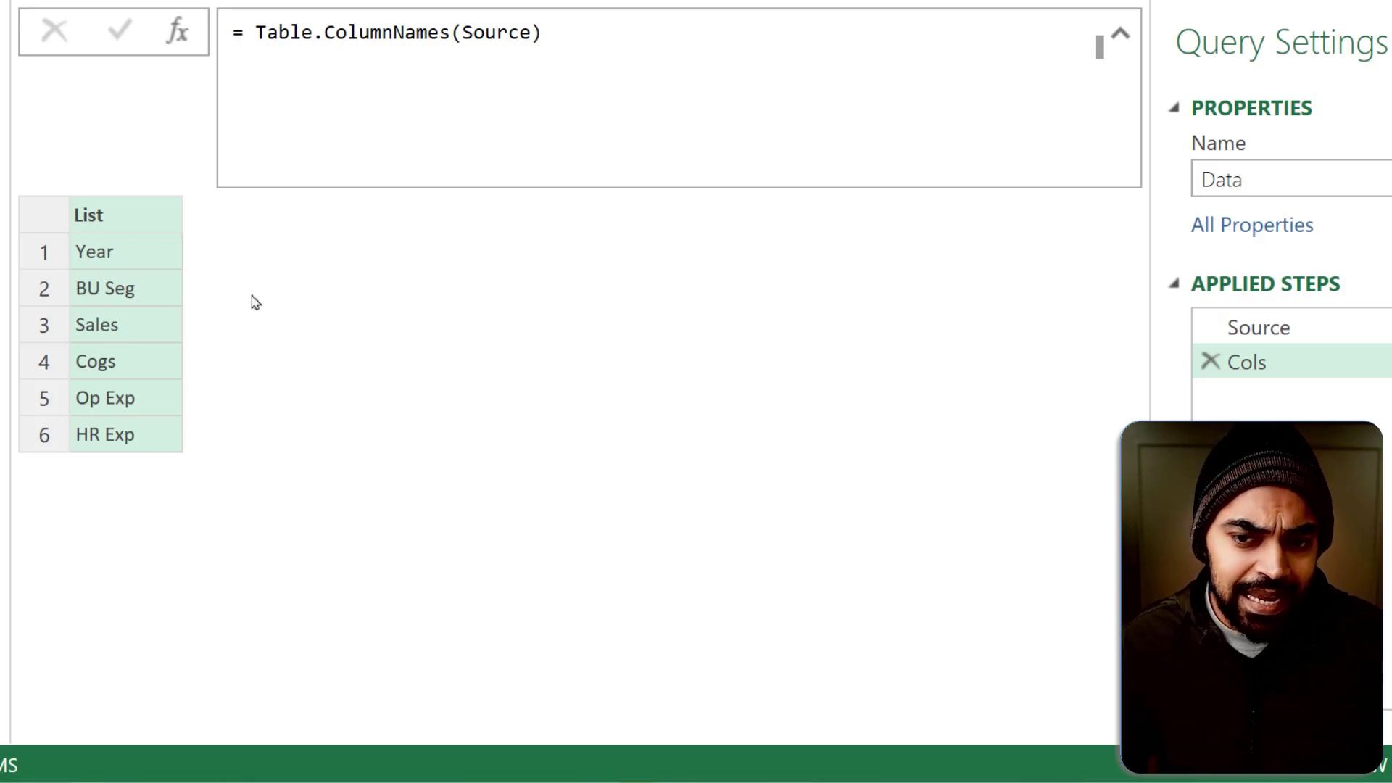
# Wrap the Cols formula in List.Skip with a count of 3 to drop the first three column names.
pyautogui.moveTo(79, 273); pyautogui.dragTo(186, 350)
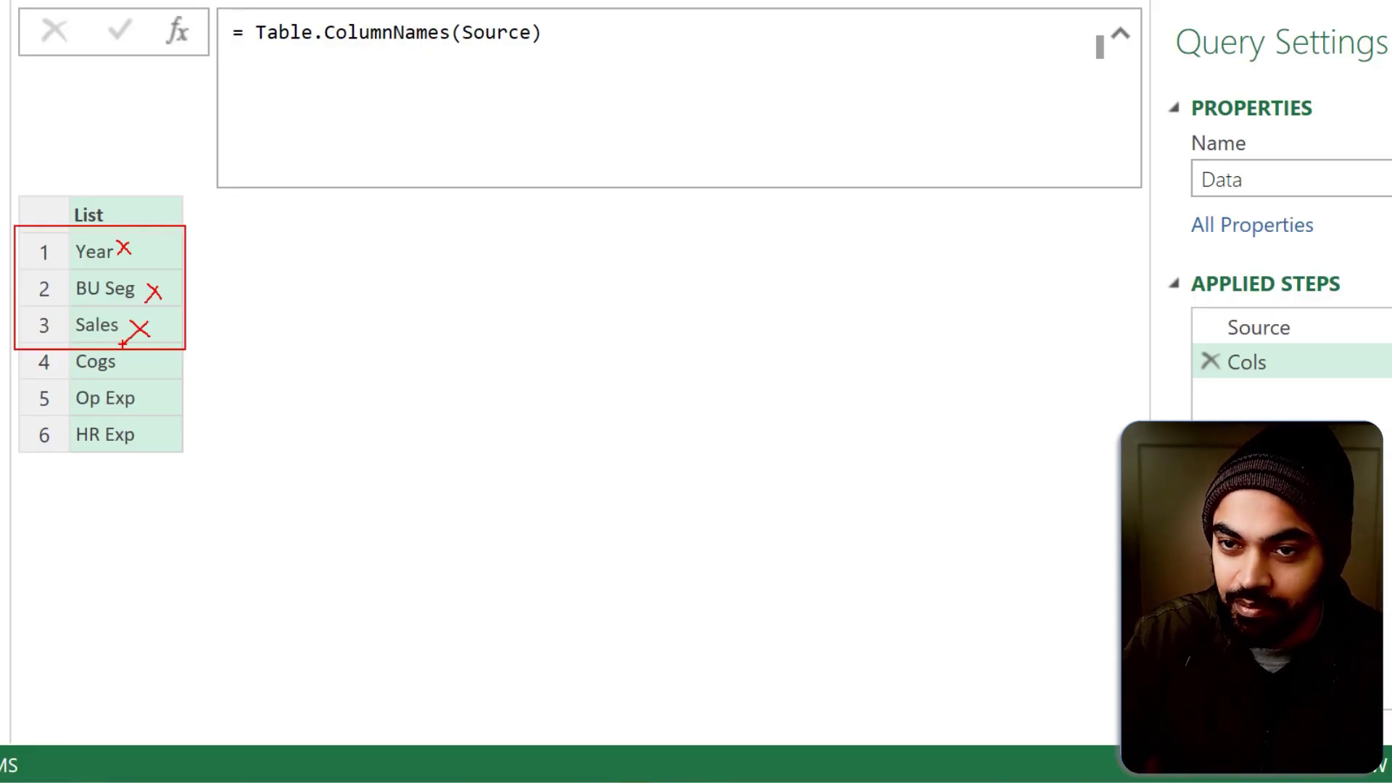
pyautogui.press('Escape')
pyautogui.click(264, 38)
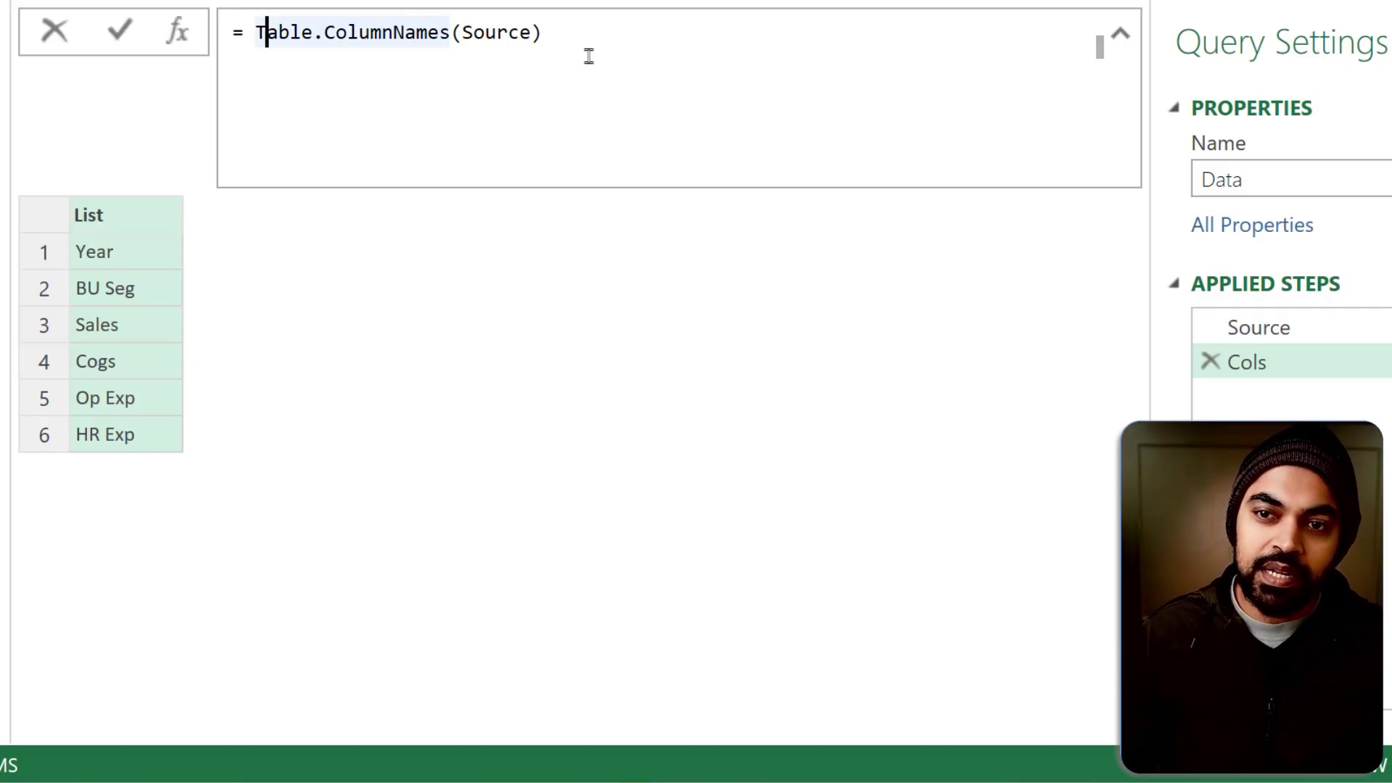
pyautogui.write('List.Skip(')
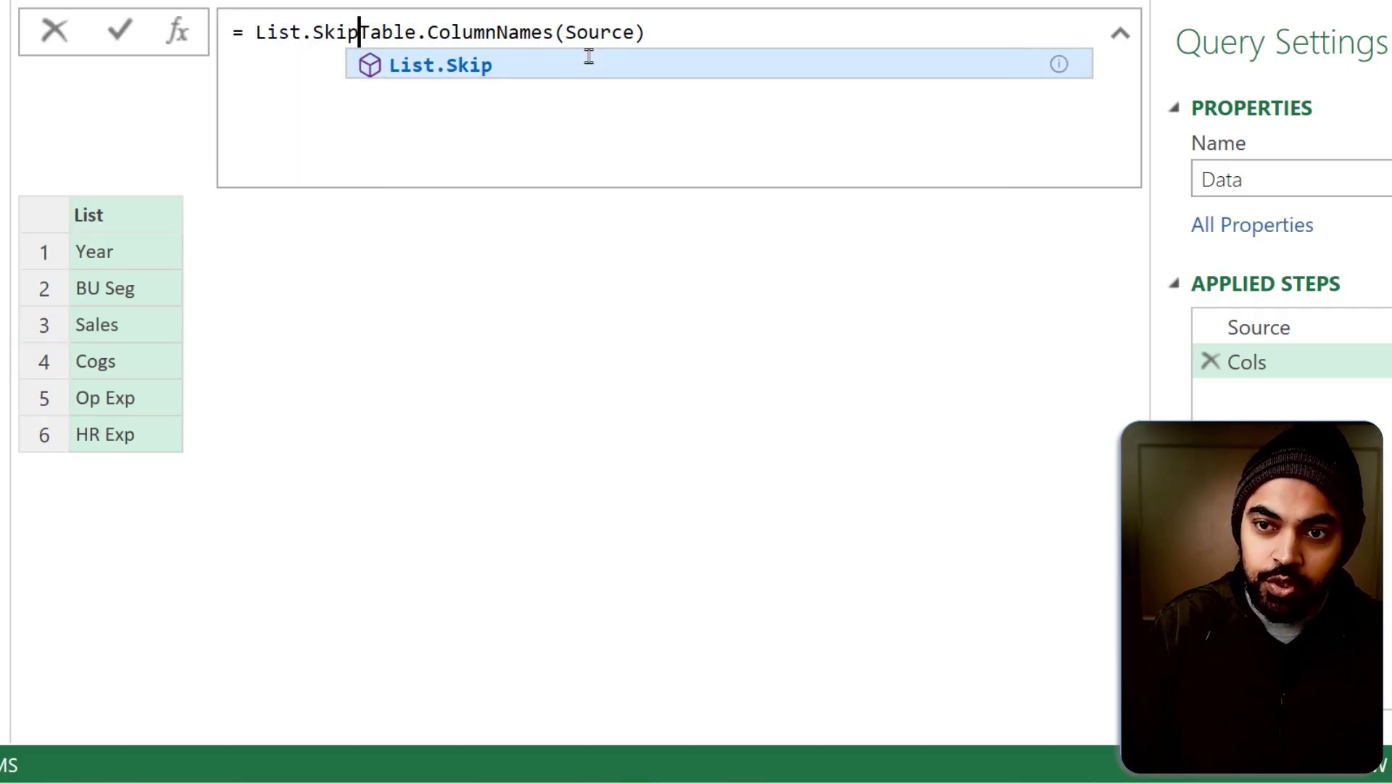
pyautogui.hotkey('ctrl', 'Right')
pyautogui.hotkey('ctrl', 'Right')
pyautogui.hotkey('ctrl', 'Right')
pyautogui.hotkey('ctrl', 'Right')
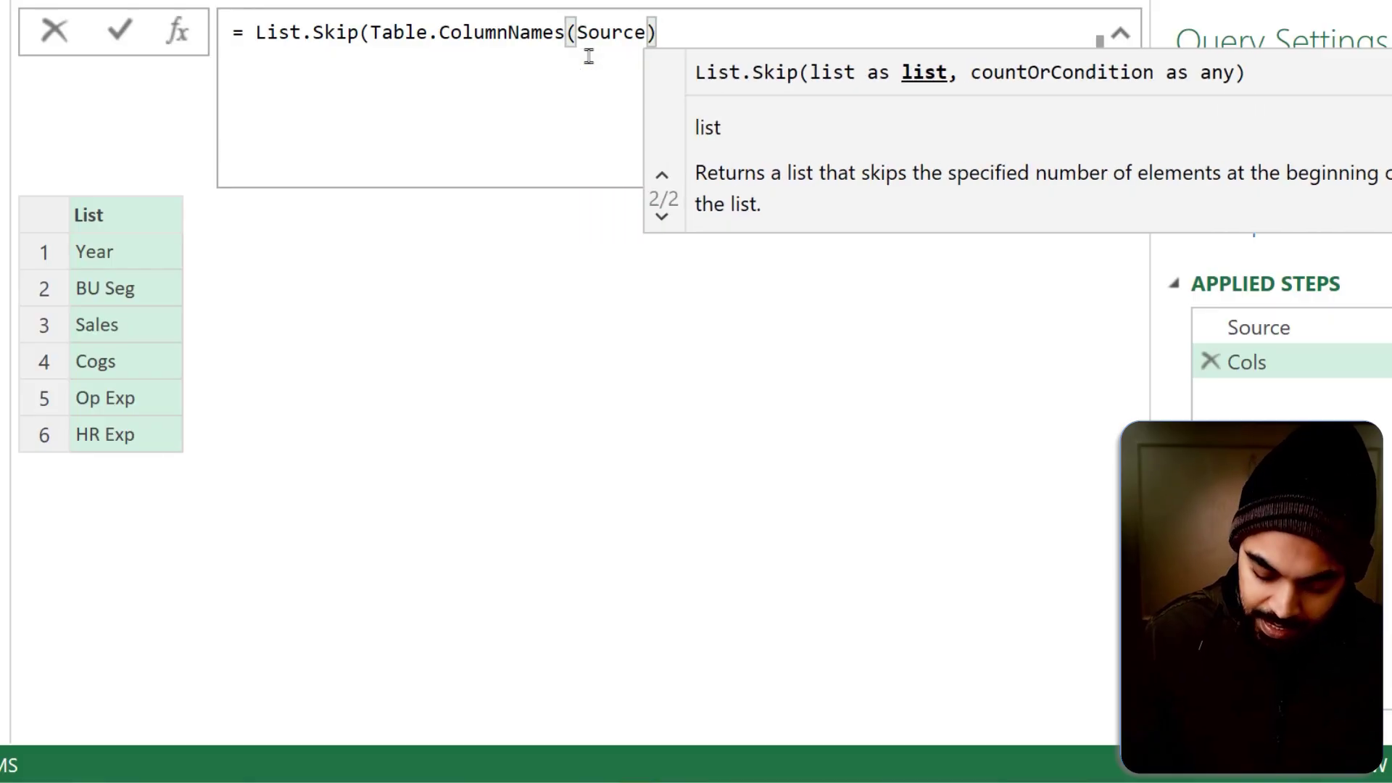
pyautogui.write(',3')
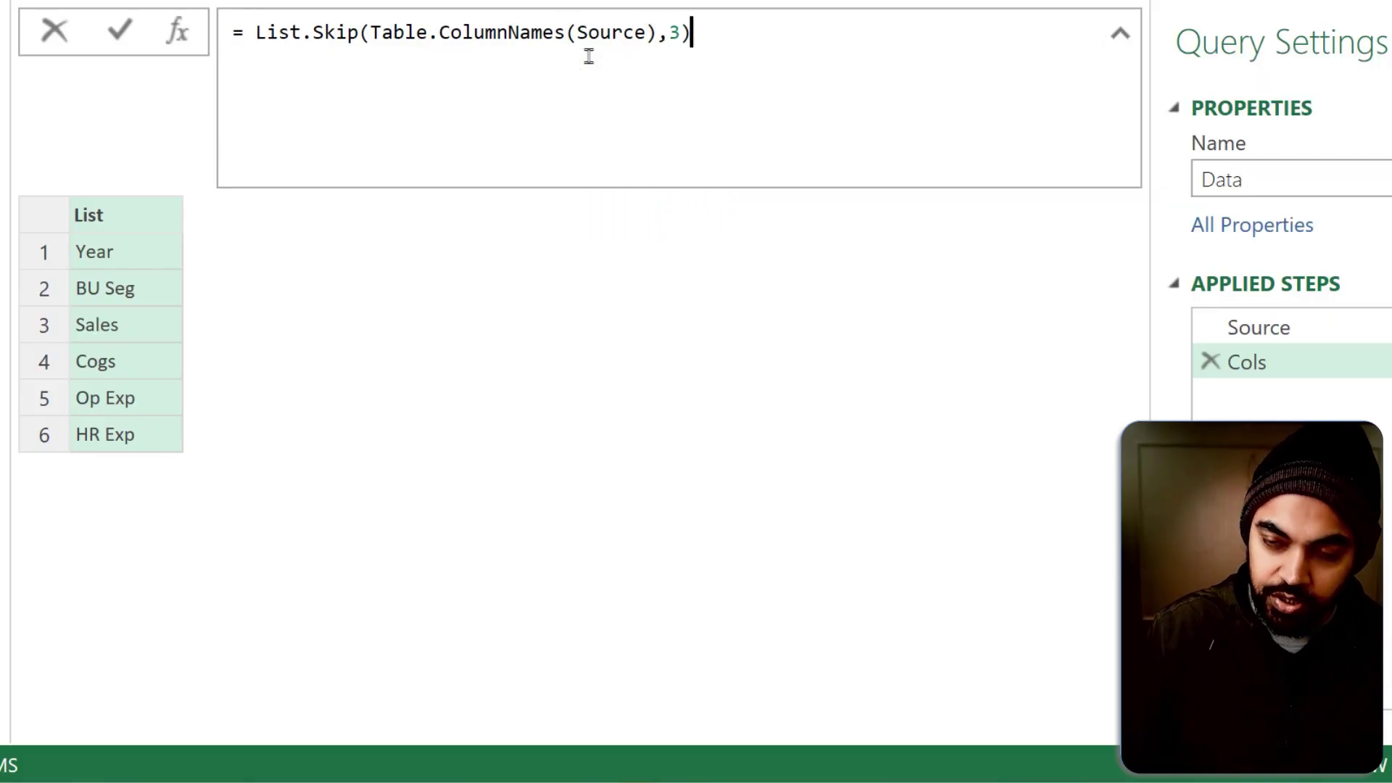
pyautogui.press('Return')
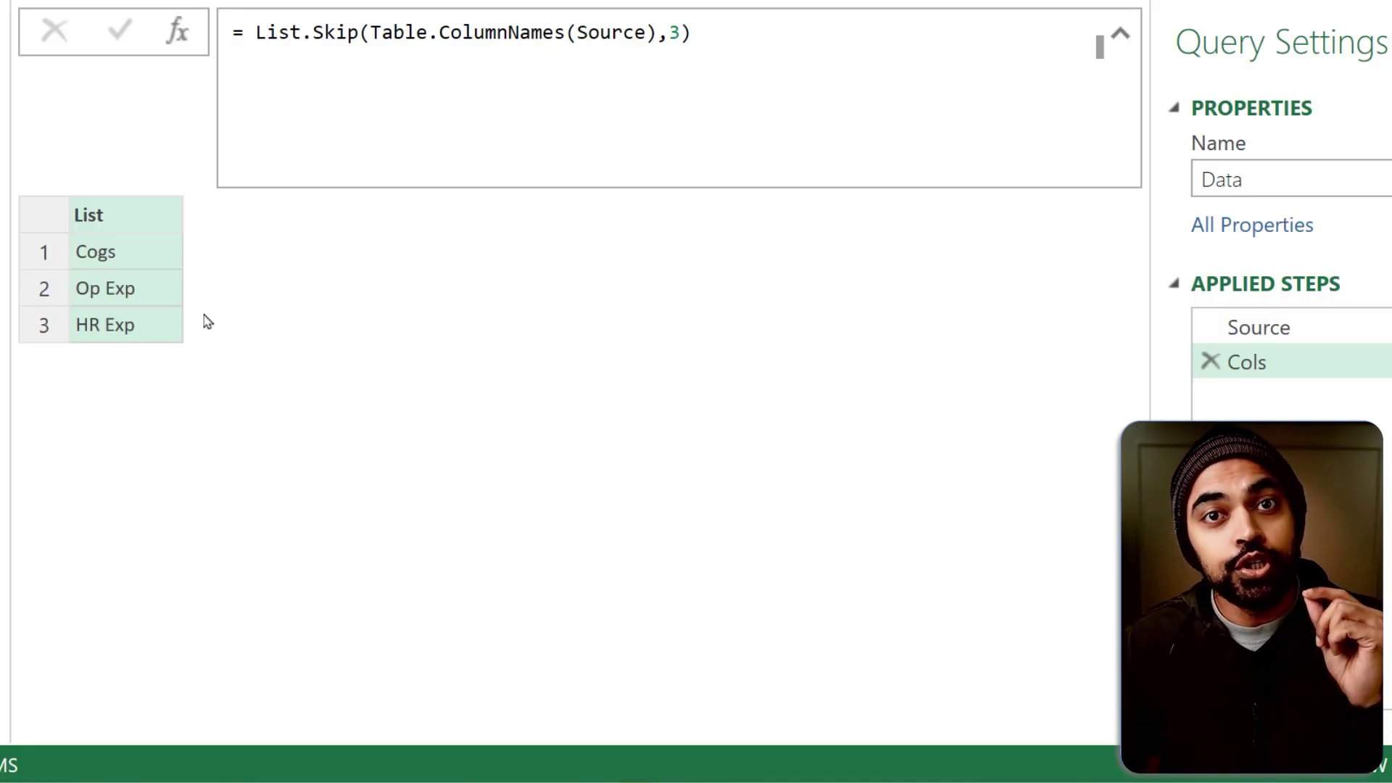
# Add a custom step after Cols and replace its formula with an empty List.Accumulate() call split over separate lines.
pyautogui.click(1339, 331)
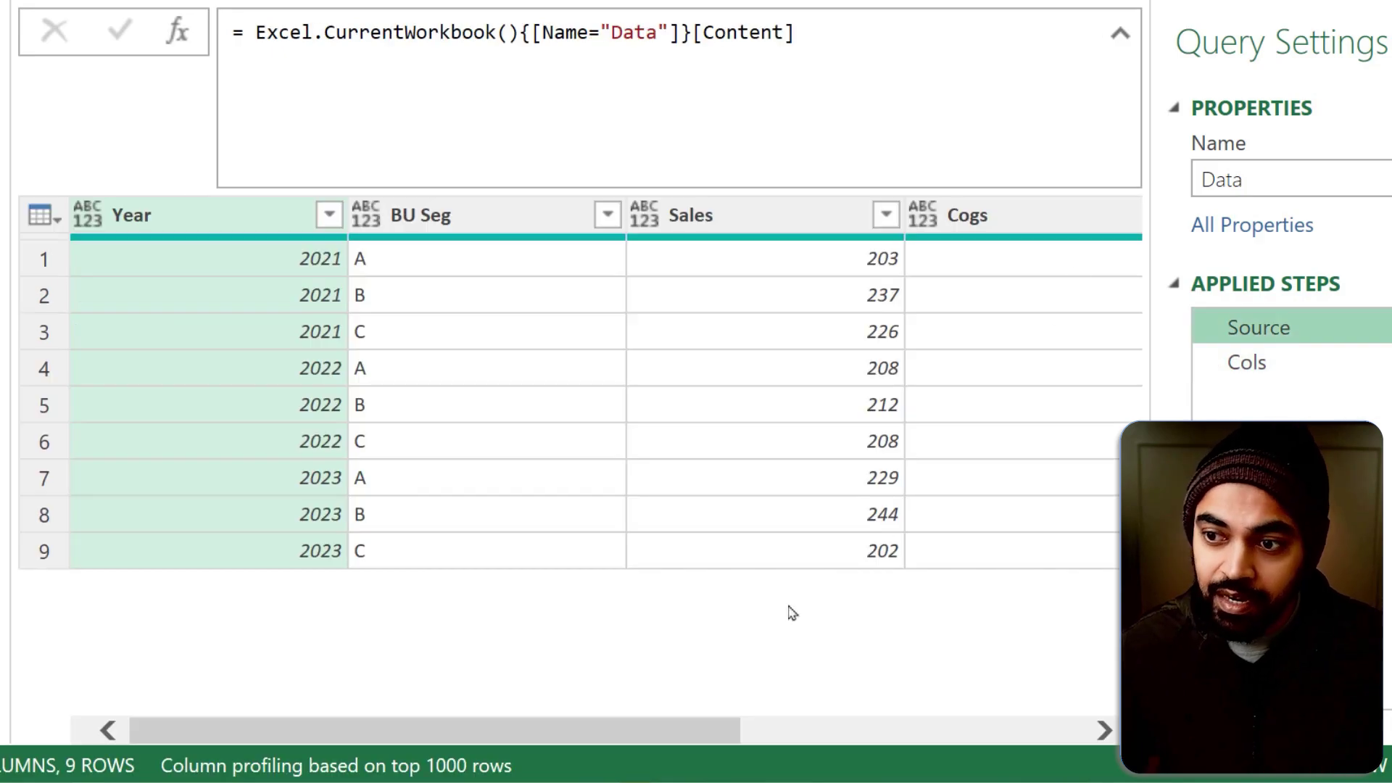
pyautogui.moveTo(632, 736); pyautogui.dragTo(1015, 718)
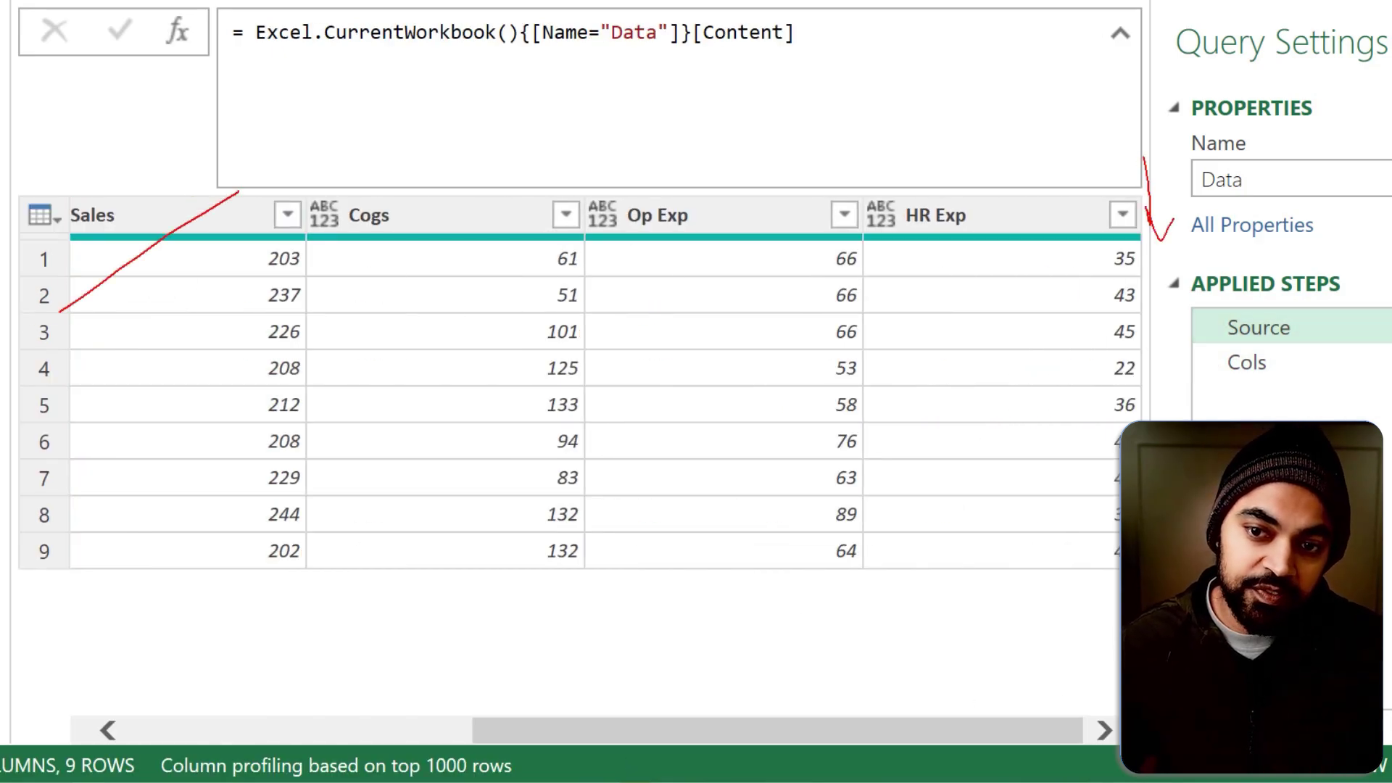
pyautogui.moveTo(310, 175)
pyautogui.mouseDown()
pyautogui.moveTo(559, 241)
pyautogui.moveTo(1156, 306)
pyautogui.mouseUp()
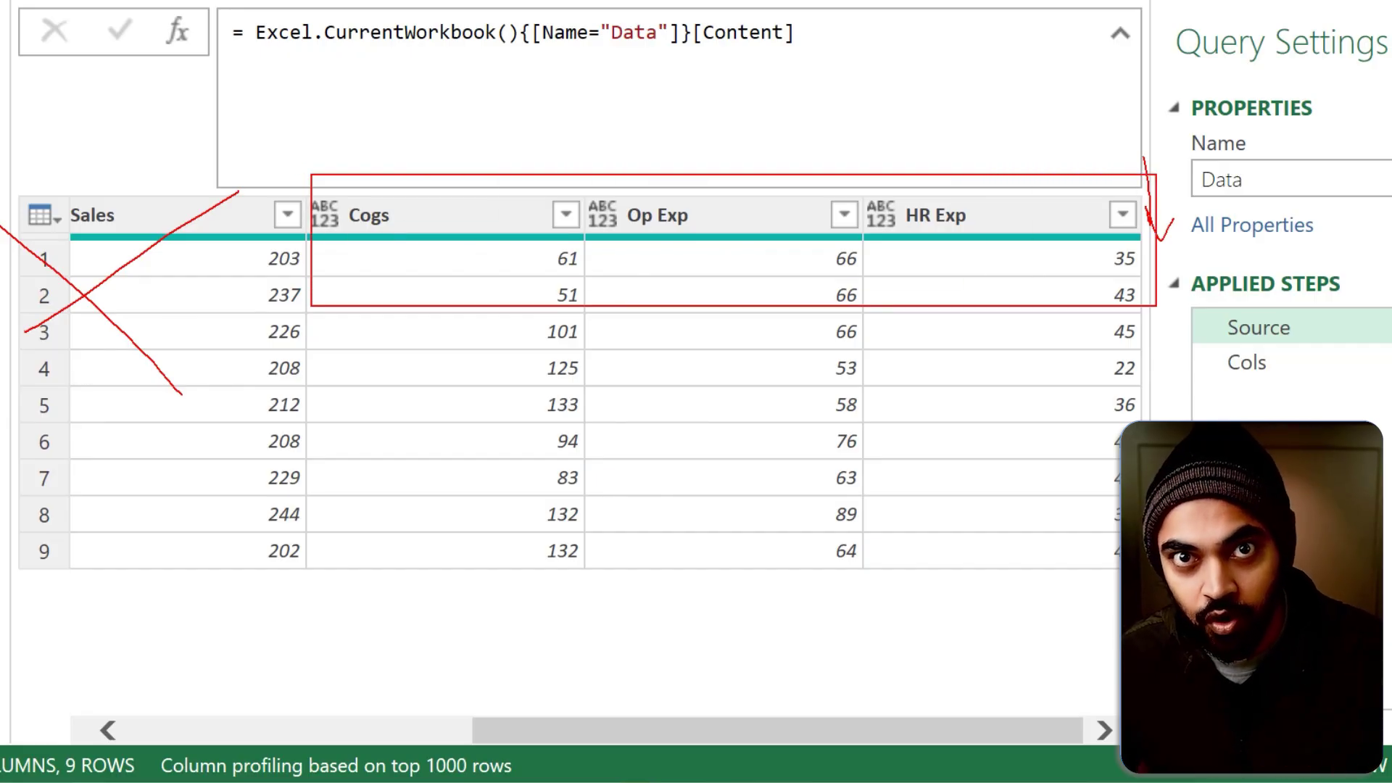
pyautogui.click(1290, 376)
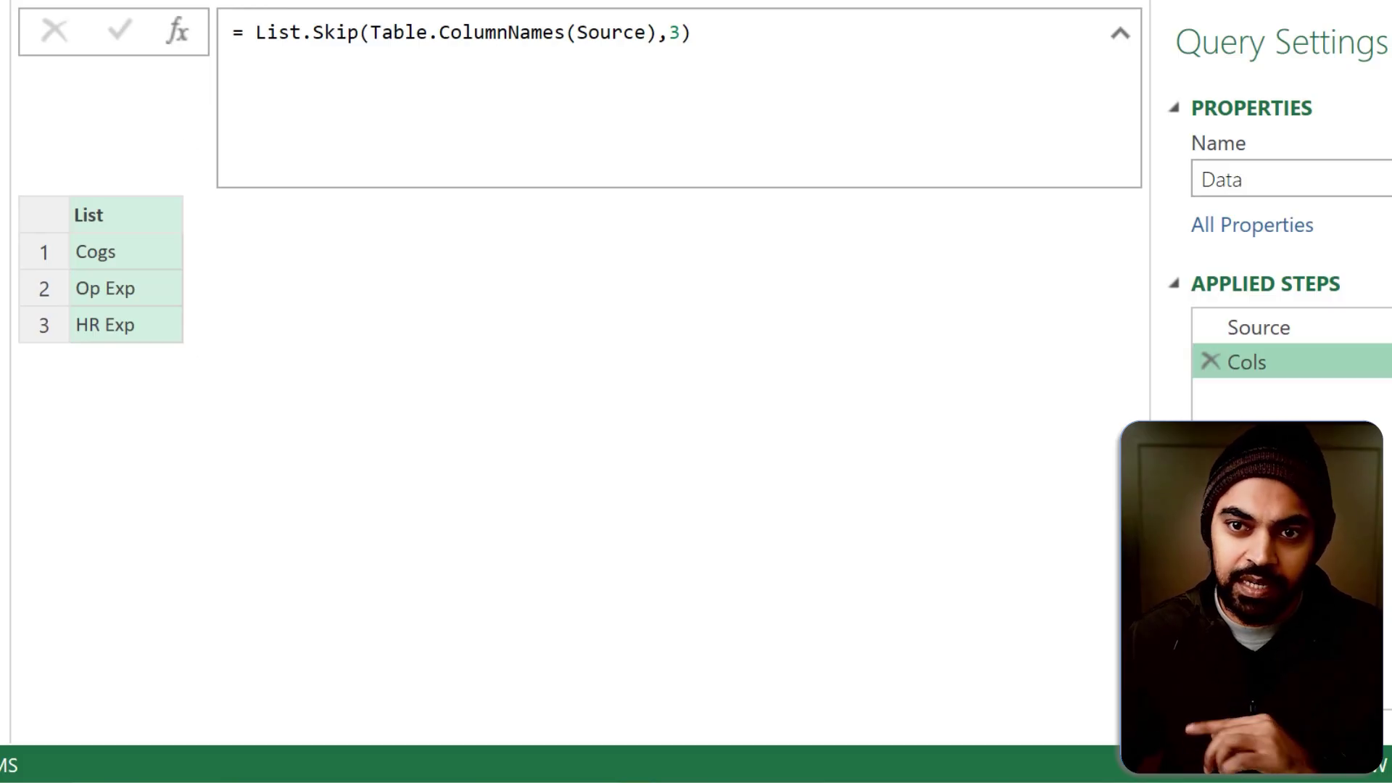
pyautogui.click(178, 34)
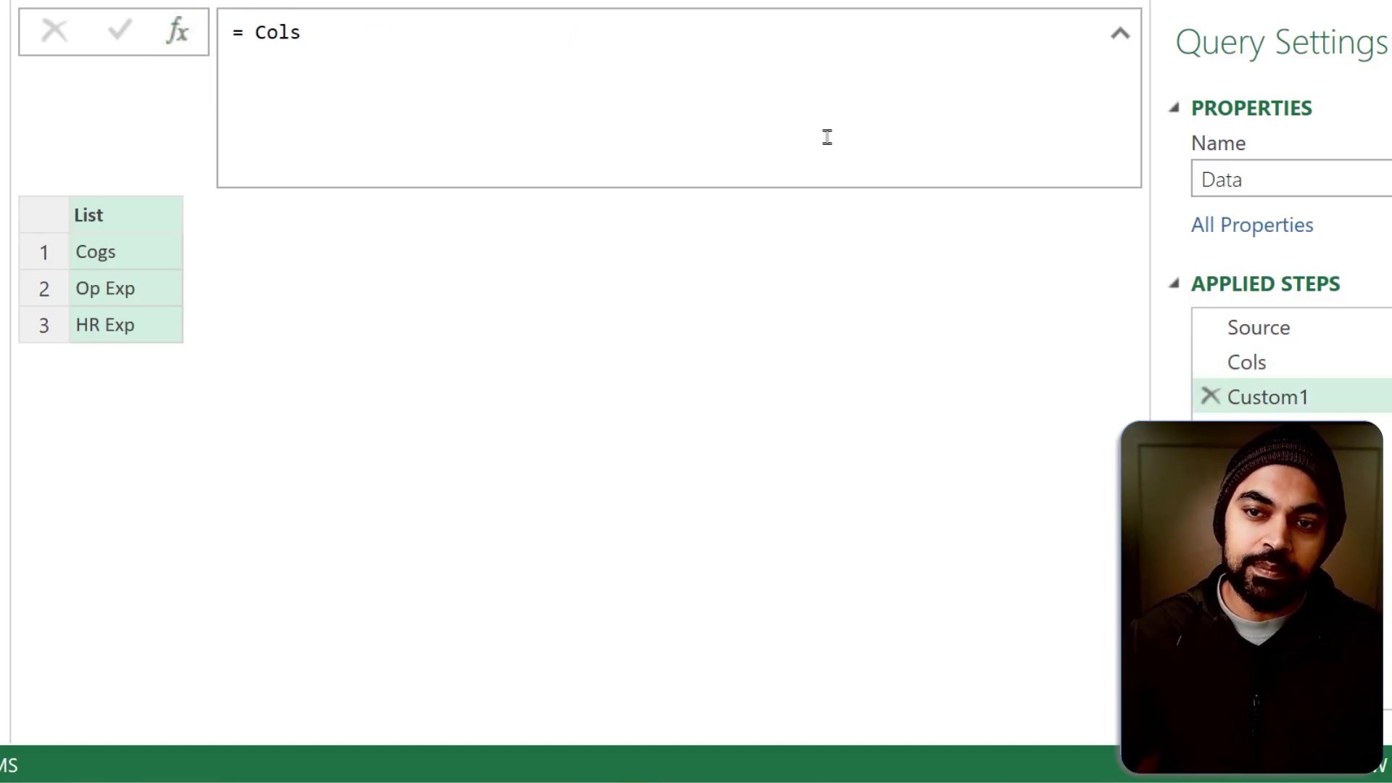
pyautogui.doubleClick(259, 32)
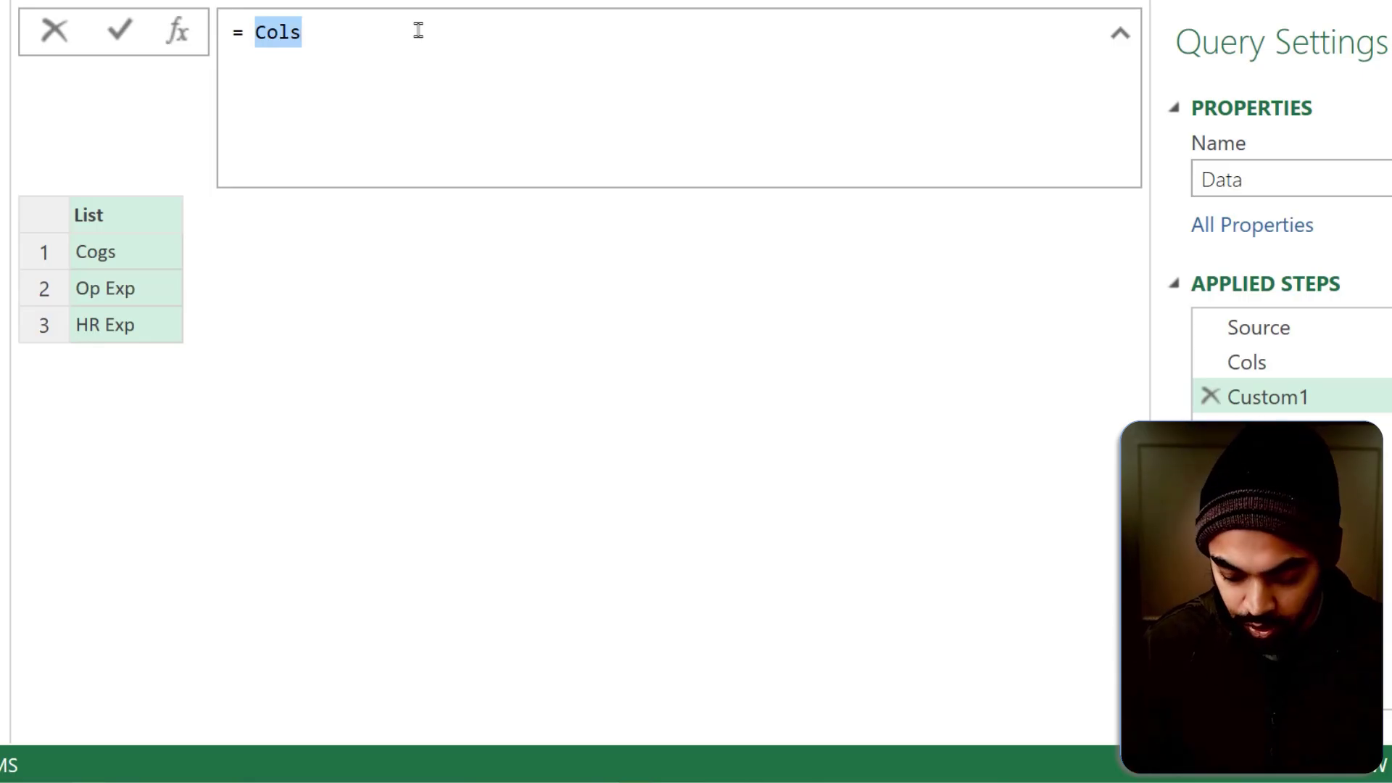
pyautogui.press('Left')
pyautogui.write('List.')
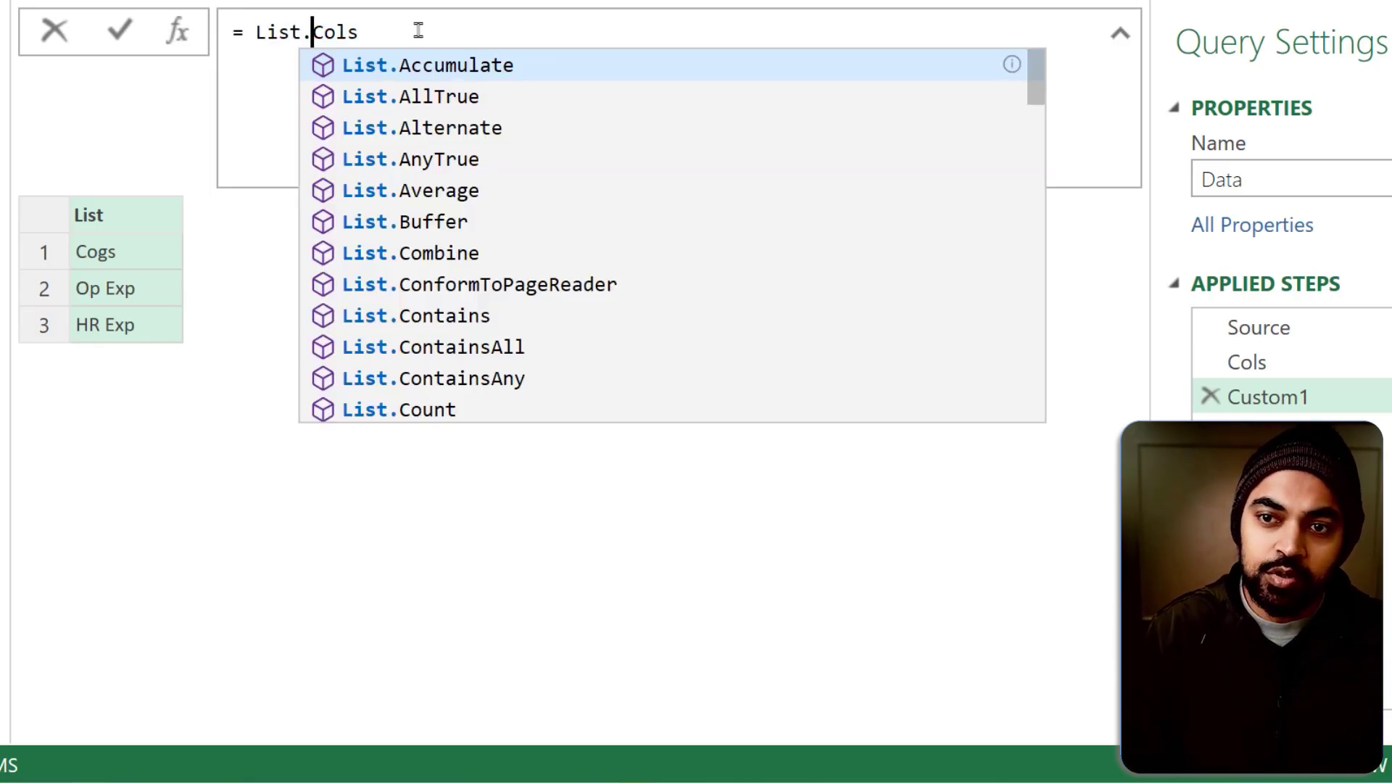
pyautogui.write('Acc')
pyautogui.press('Tab')
pyautogui.write('(')
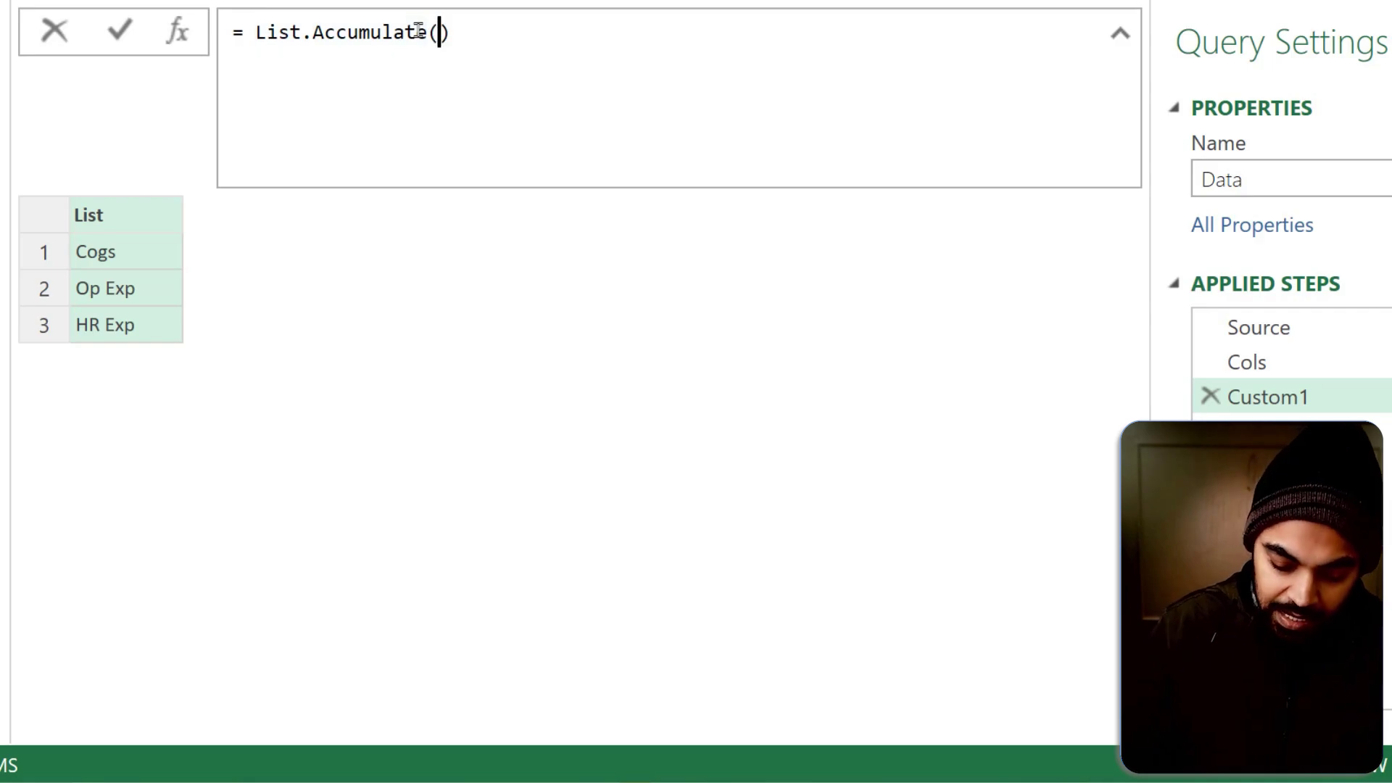
pyautogui.hotkey('shift', 'Return')
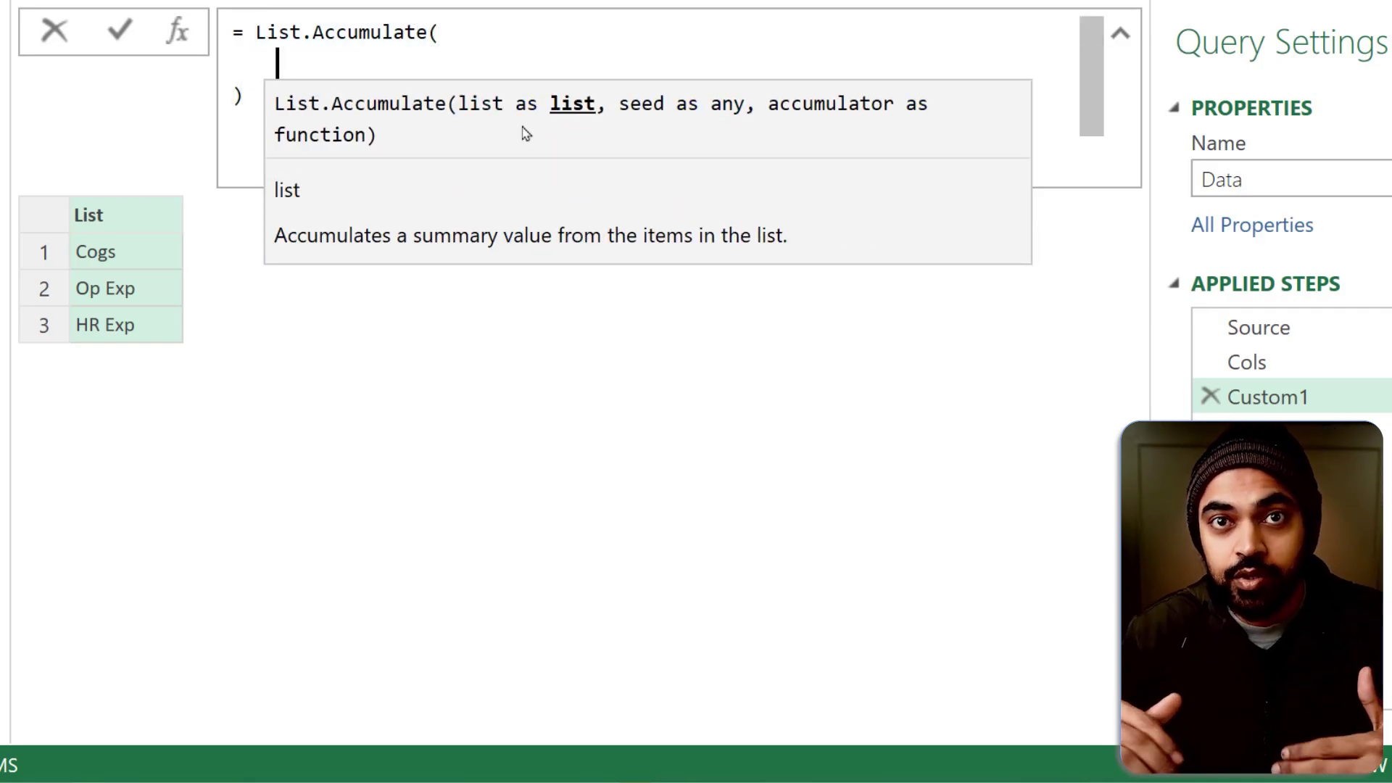
# Supply Cols as the list and Source as the seed of List.Accumulate, each on its own line.
pyautogui.write('Cols')
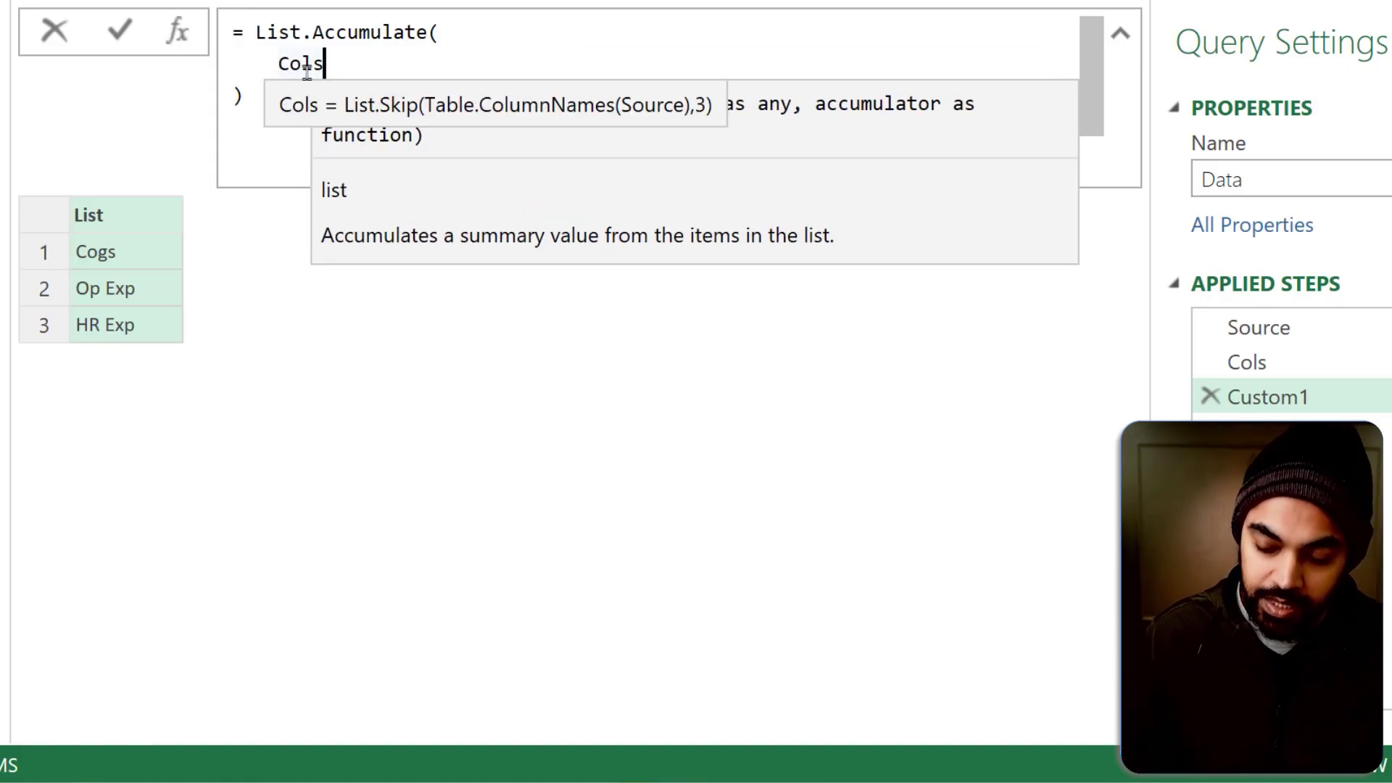
pyautogui.write(',')
pyautogui.press('Return')
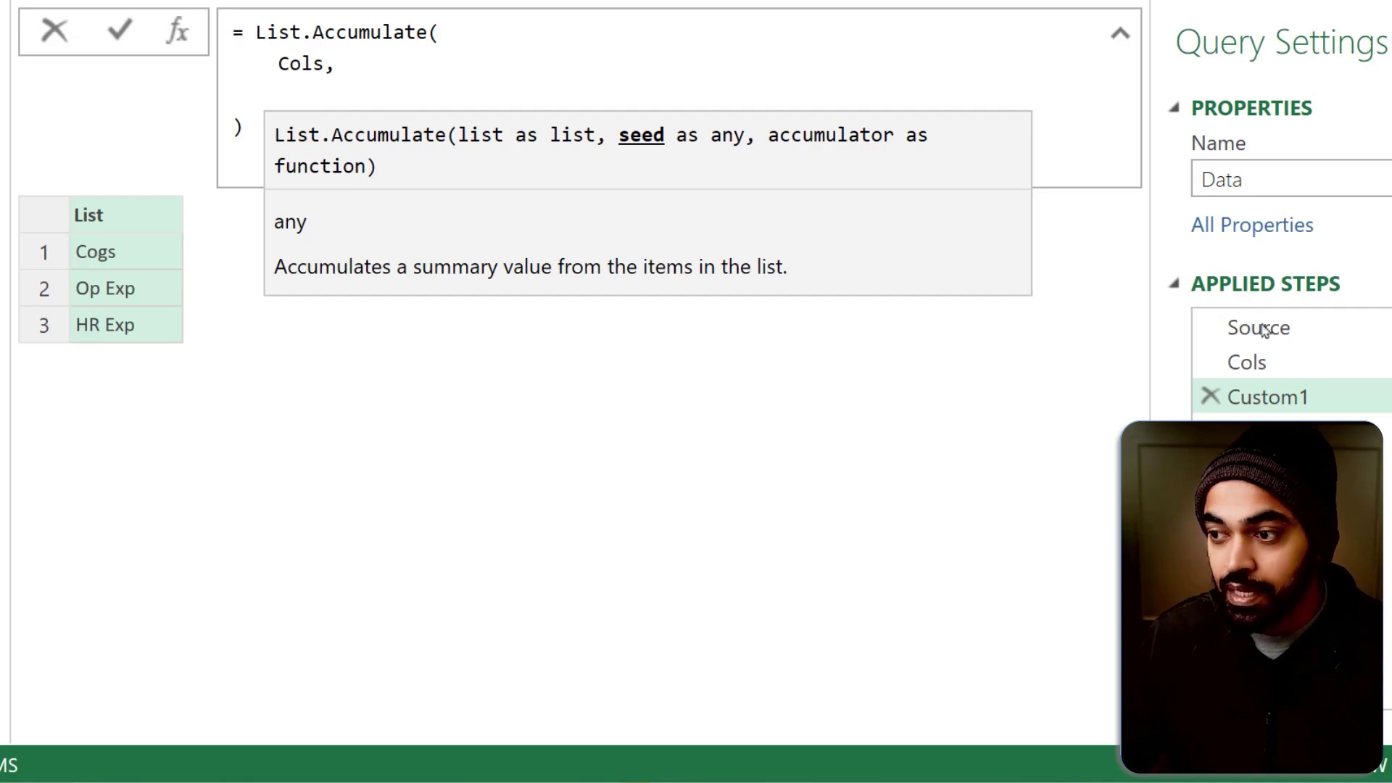
pyautogui.click(1262, 334)
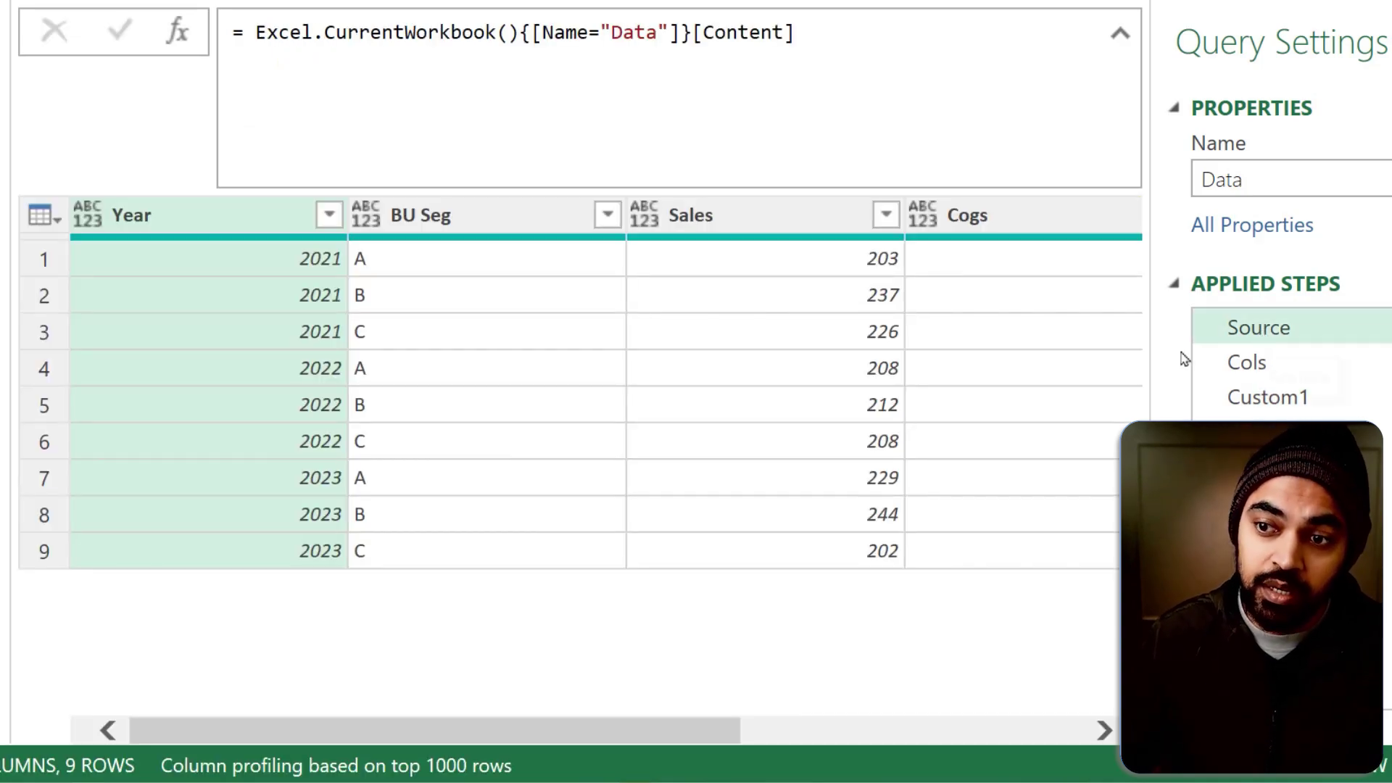
pyautogui.moveTo(380, 729); pyautogui.dragTo(722, 731)
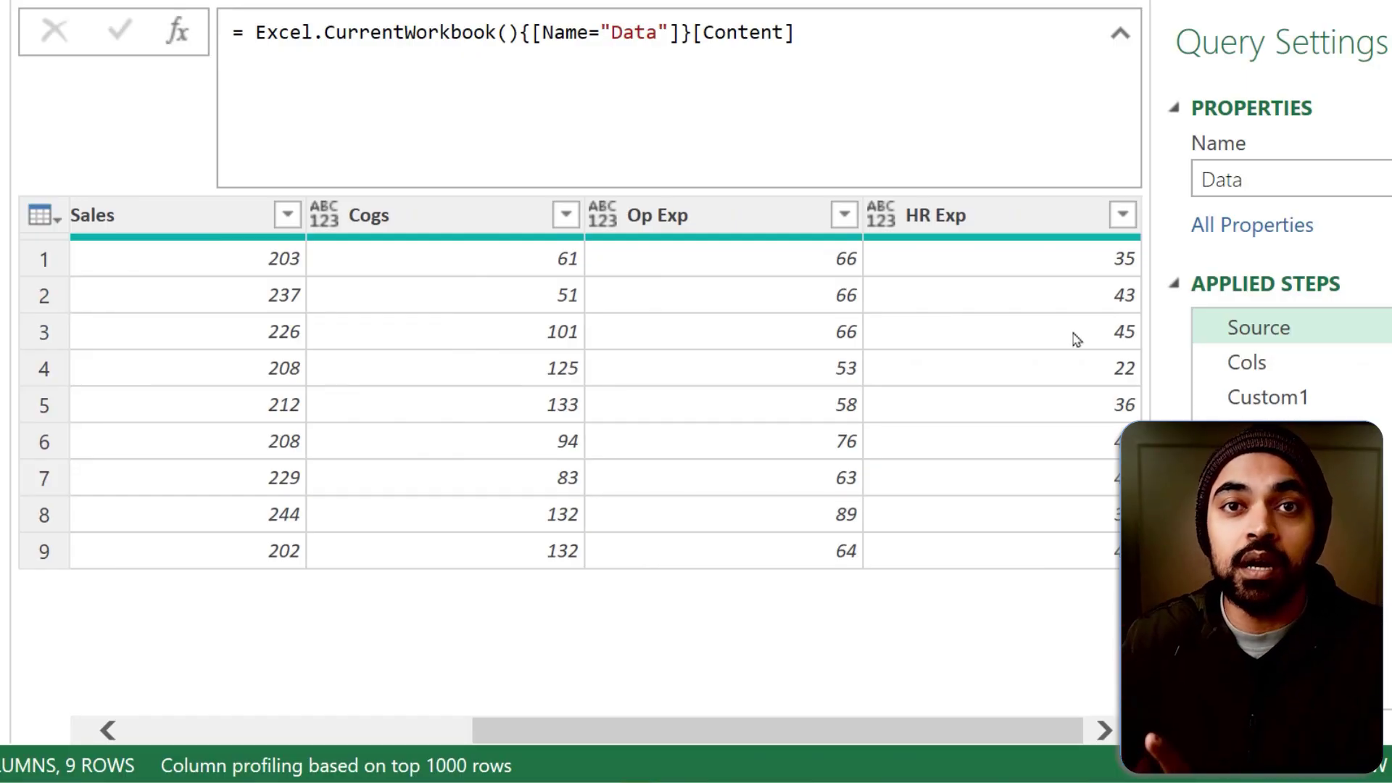
pyautogui.click(1340, 401)
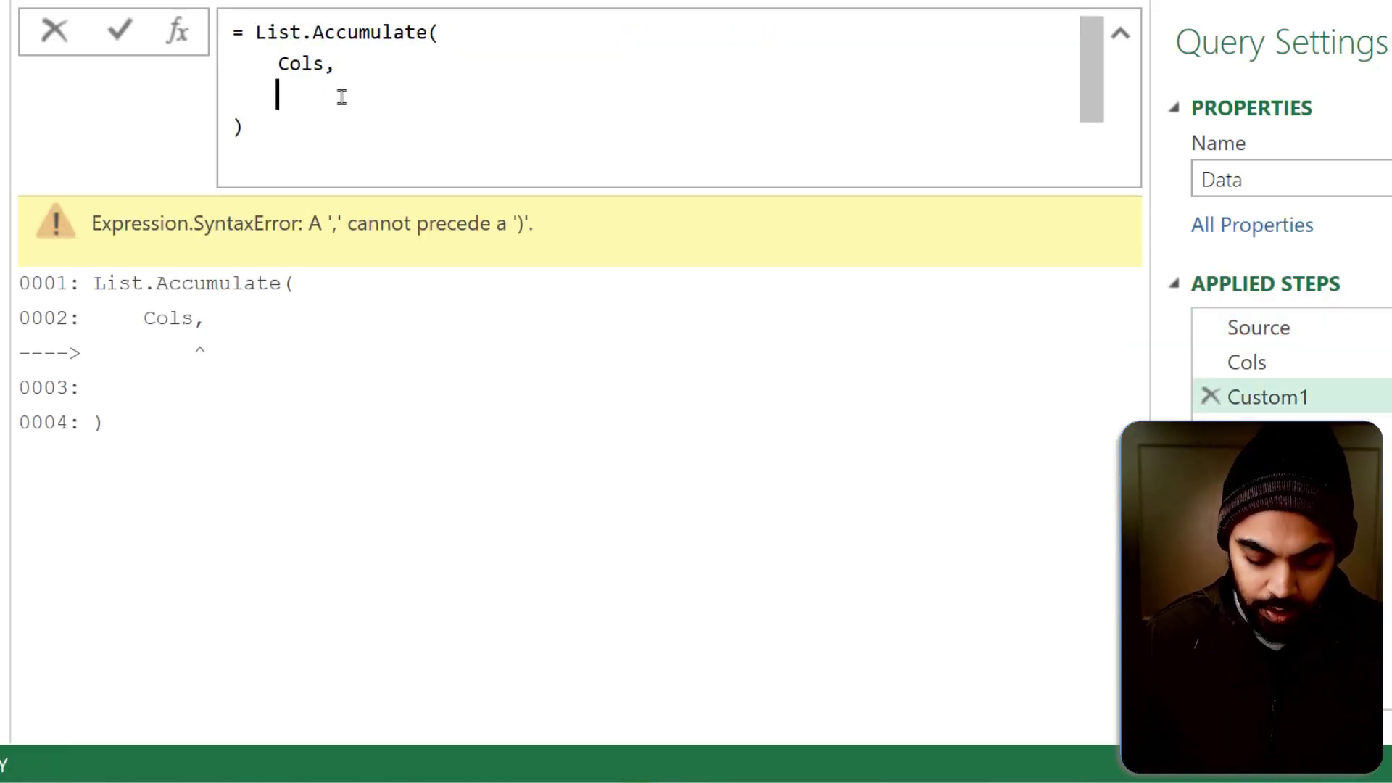
pyautogui.write('Source,')
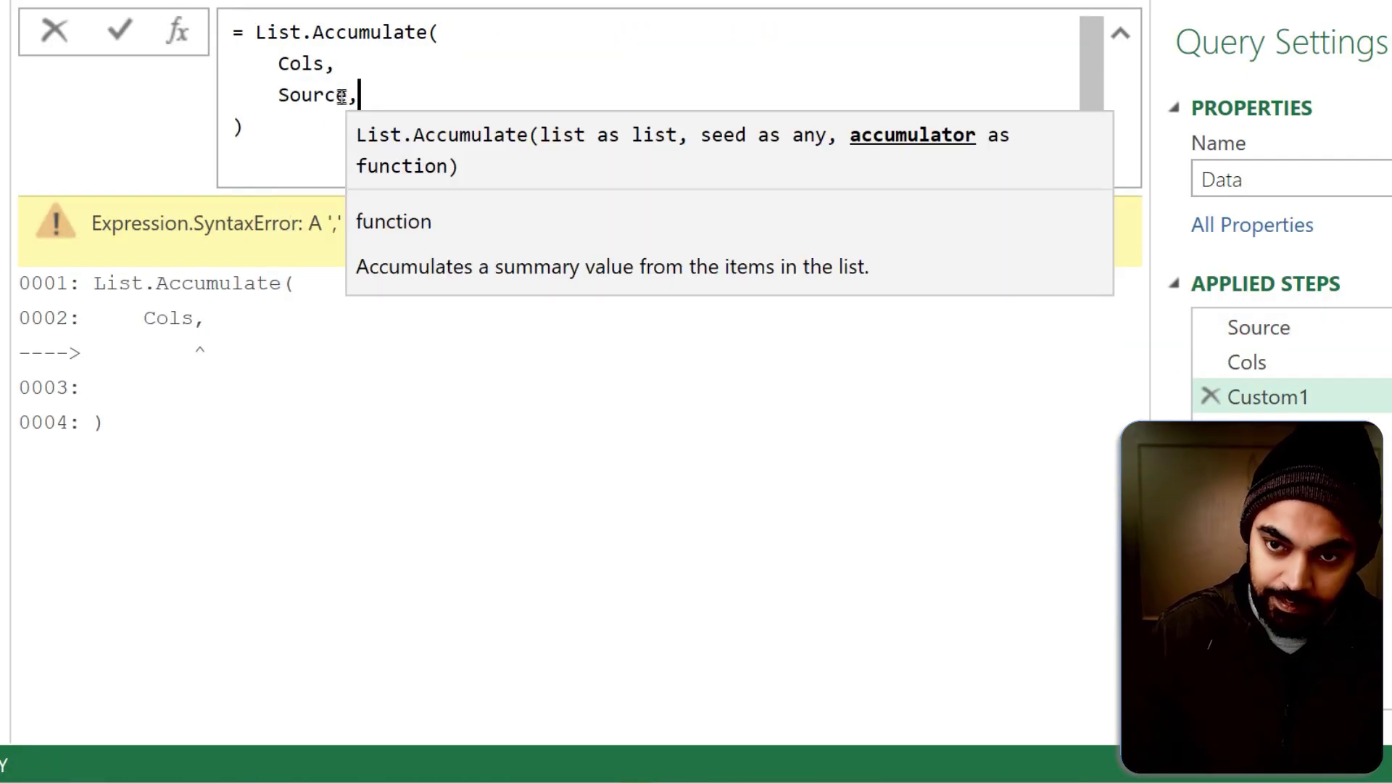
pyautogui.press('Return')
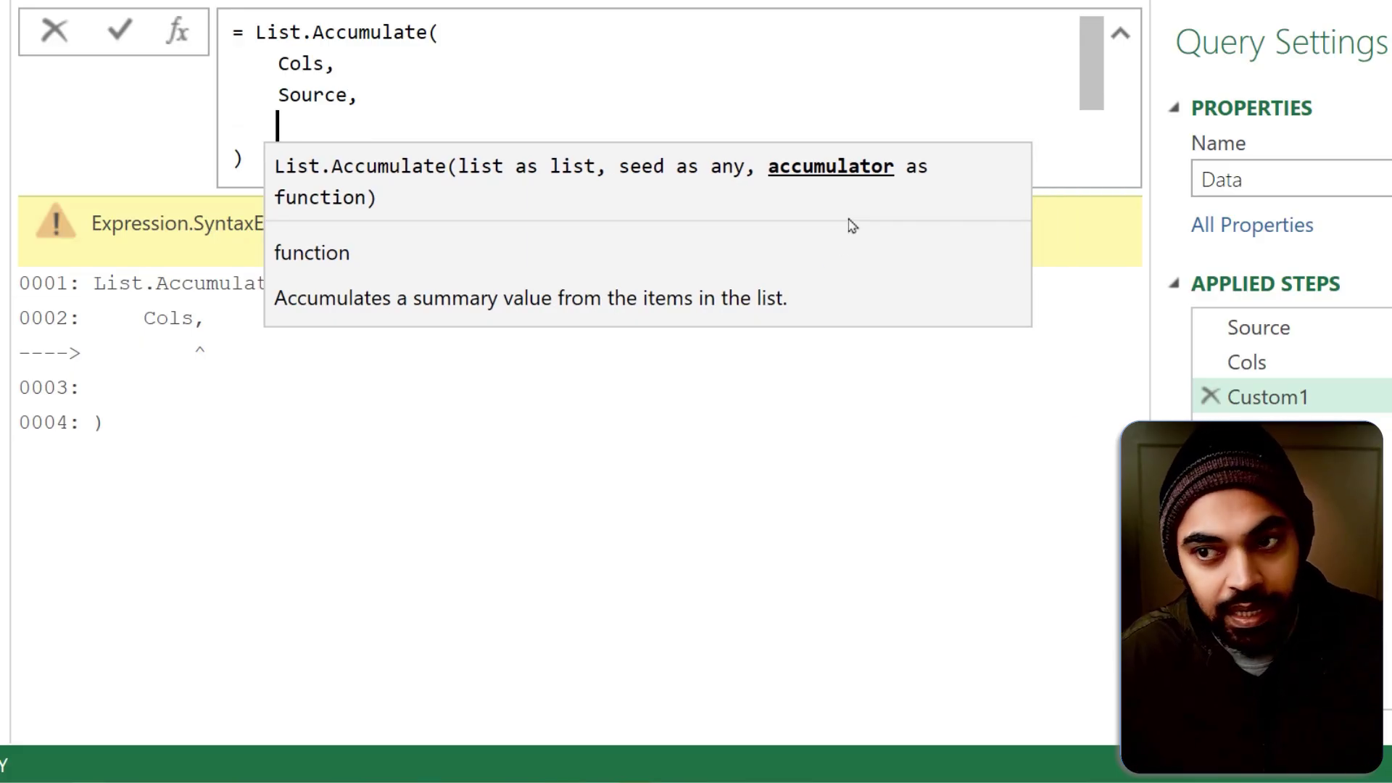
# Start the accumulator argument of List.Accumulate as a function with parameters s and c, written (s,c)=>.
pyautogui.write('(')
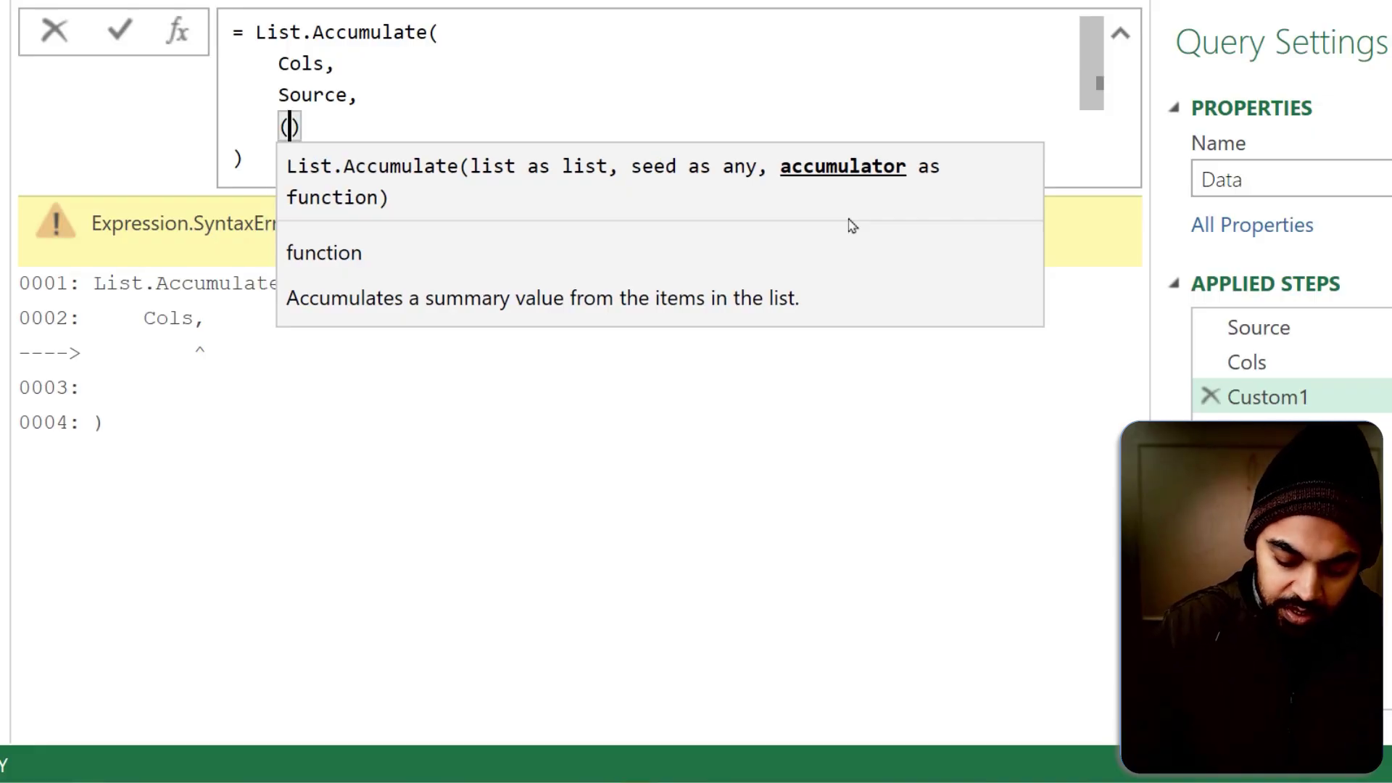
pyautogui.write('s,c')
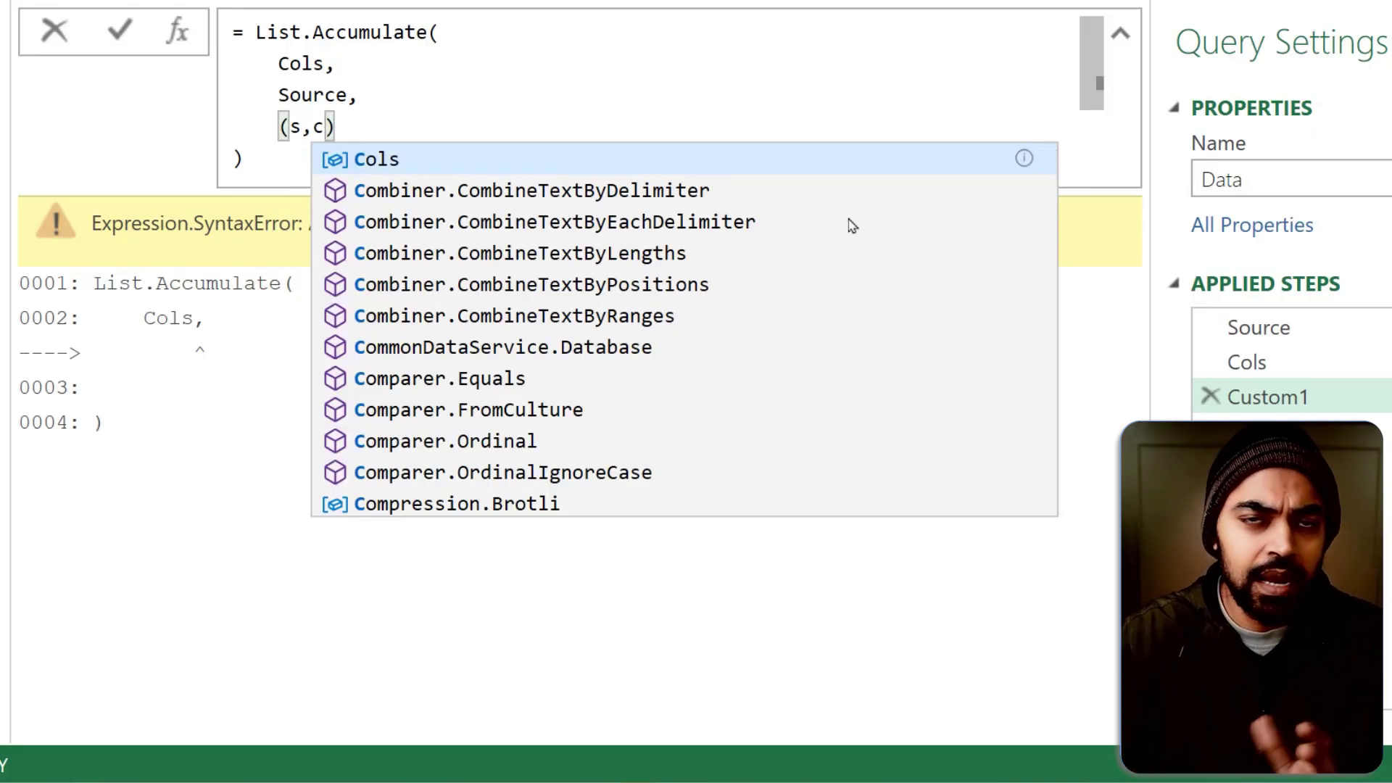
pyautogui.press('Right')
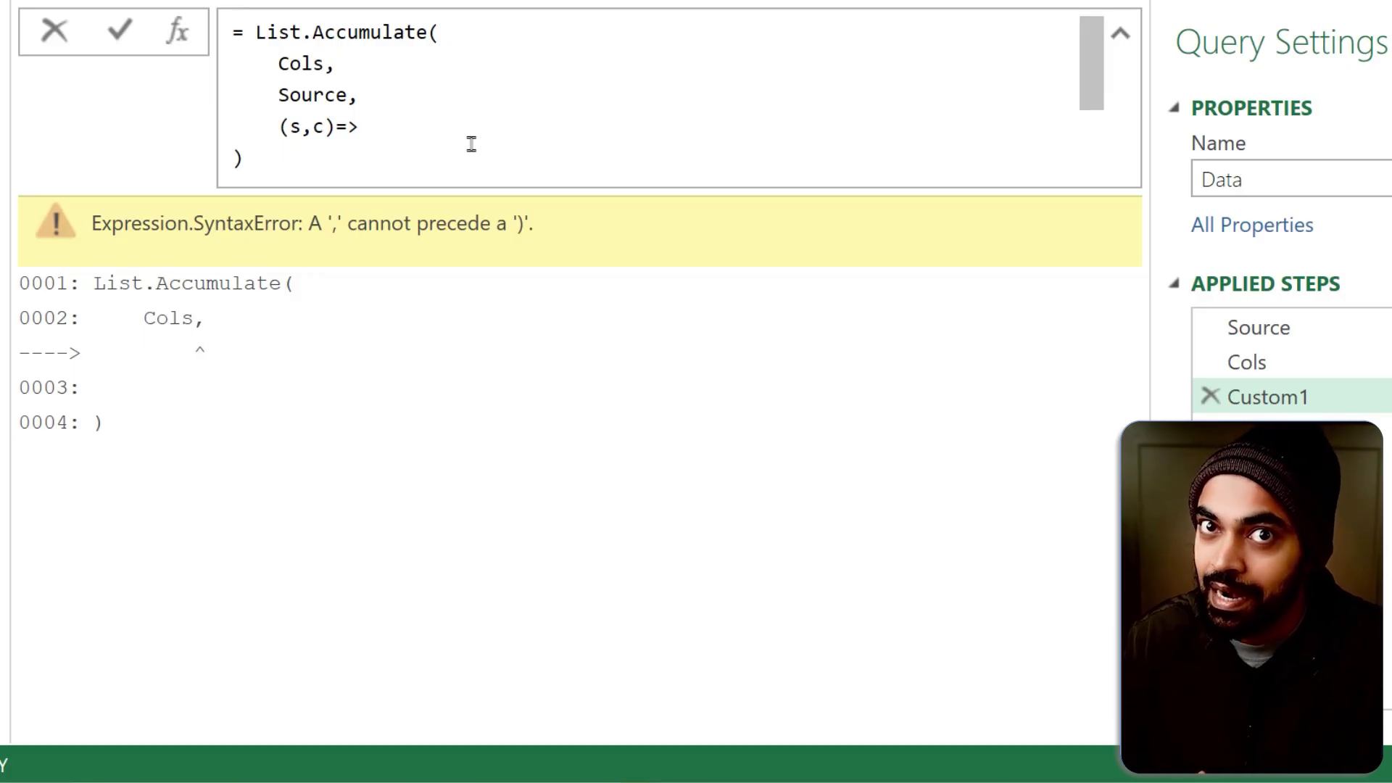
# Make the accumulator function call Table.AddColumn with s as the table and c as the new column name.
pyautogui.write('Table')
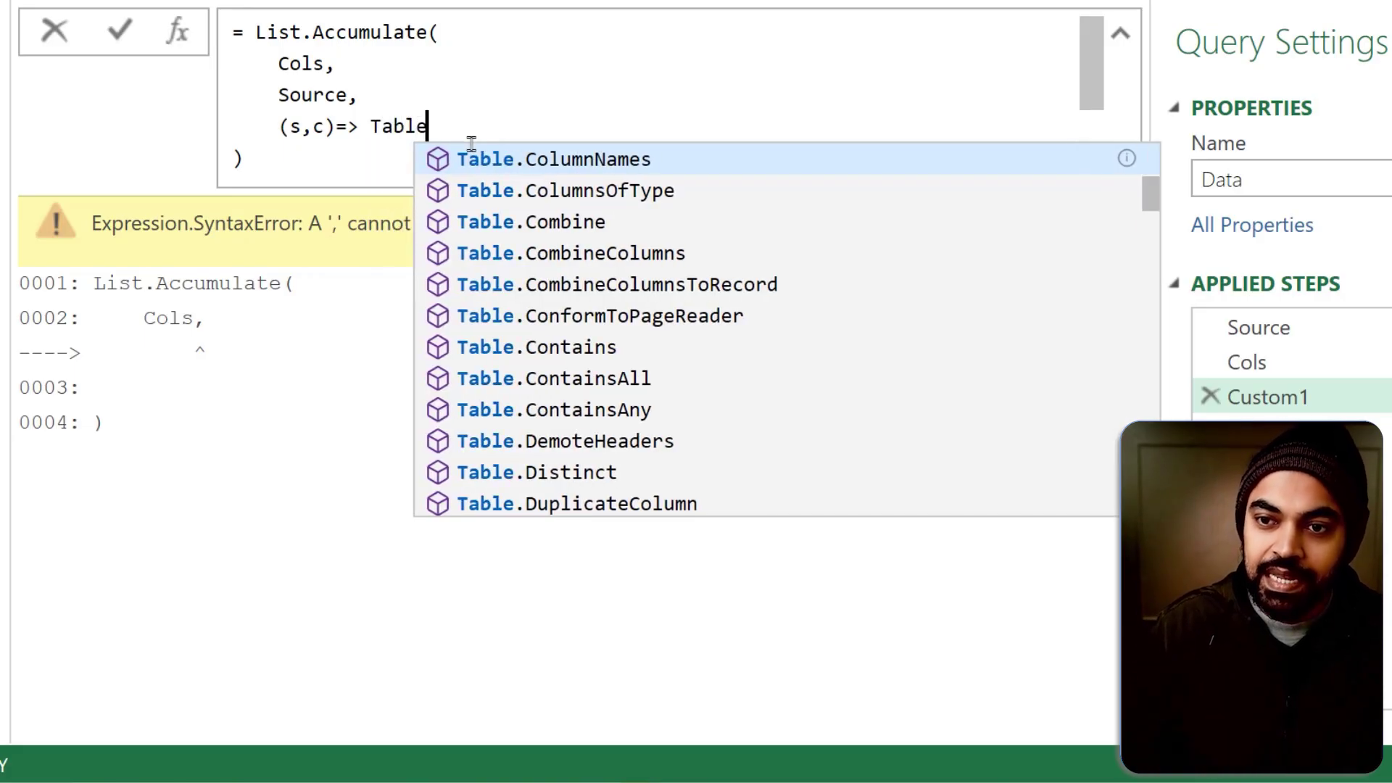
pyautogui.write('.Ad')
pyautogui.press('Tab')
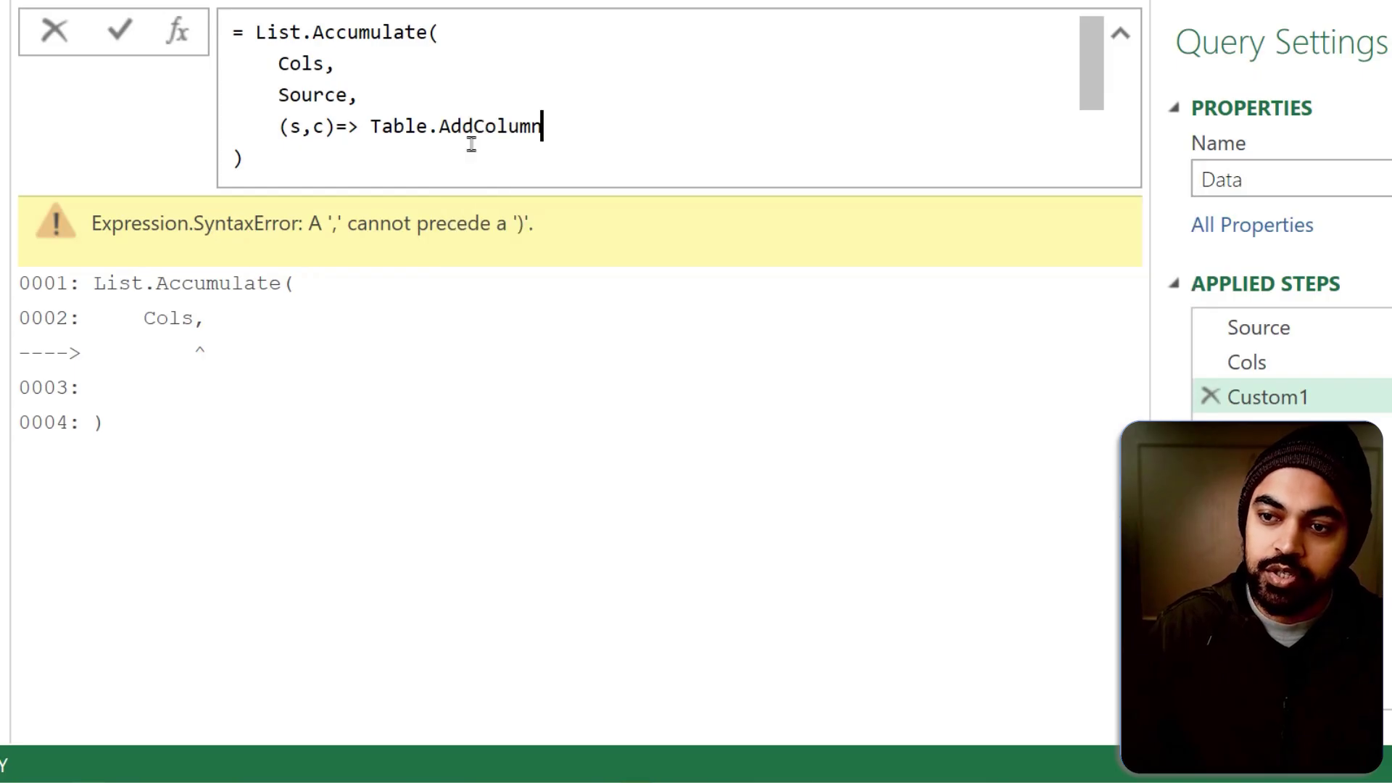
pyautogui.write('(')
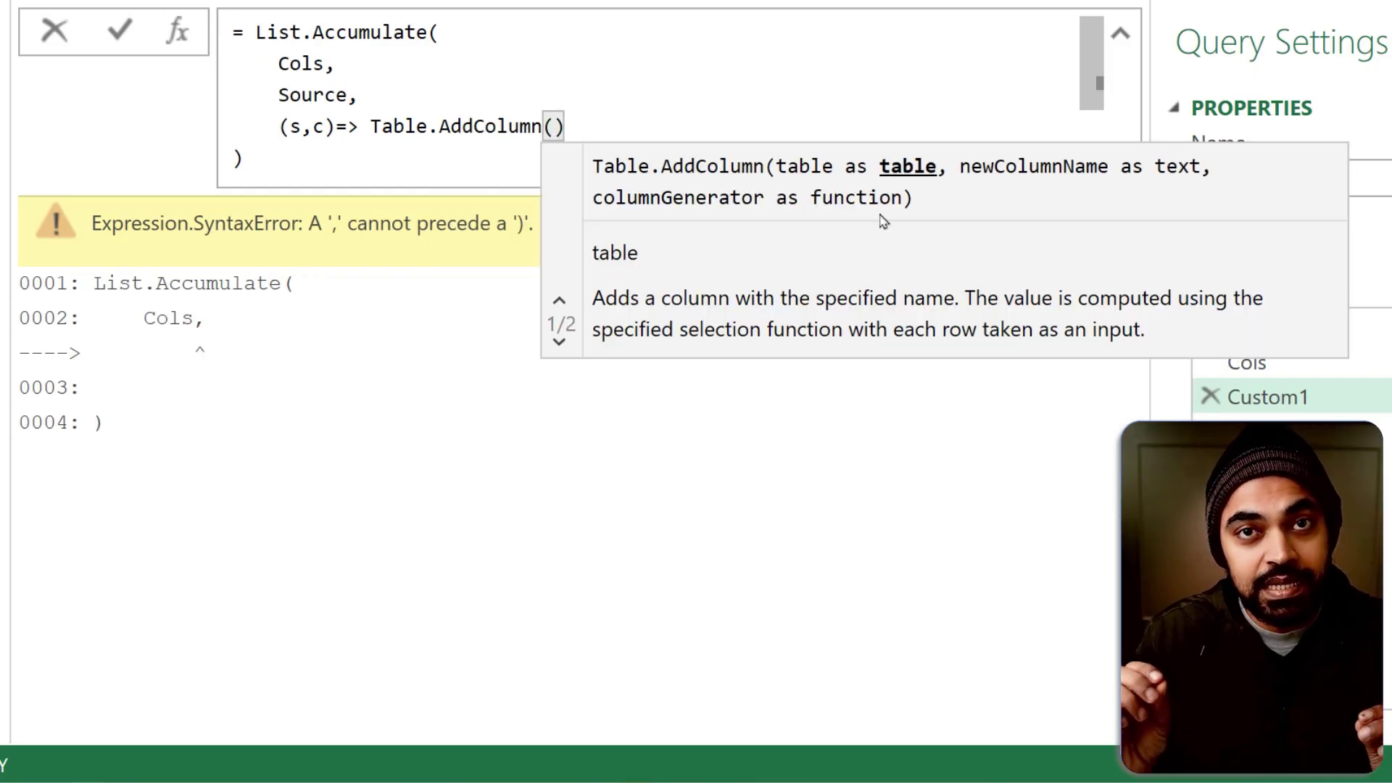
pyautogui.write('s,')
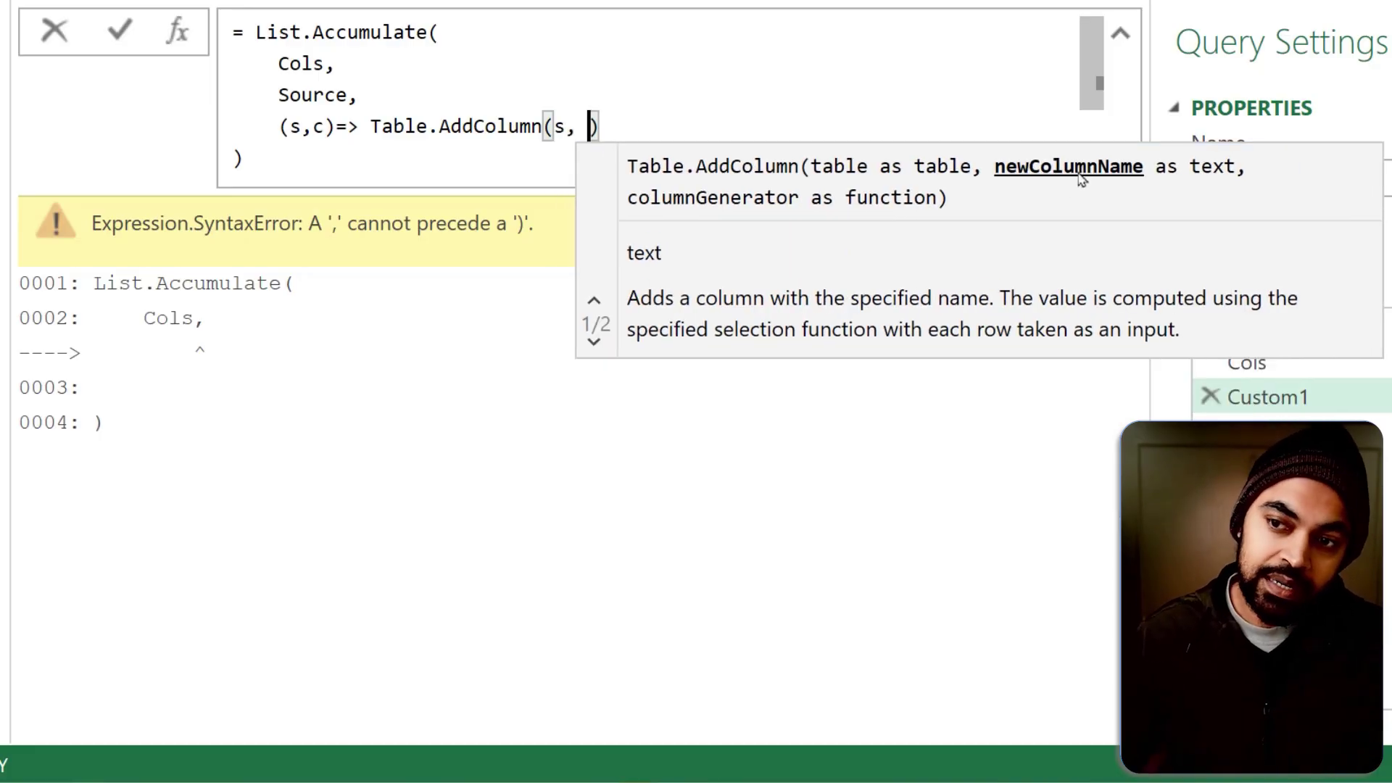
pyautogui.write(' c')
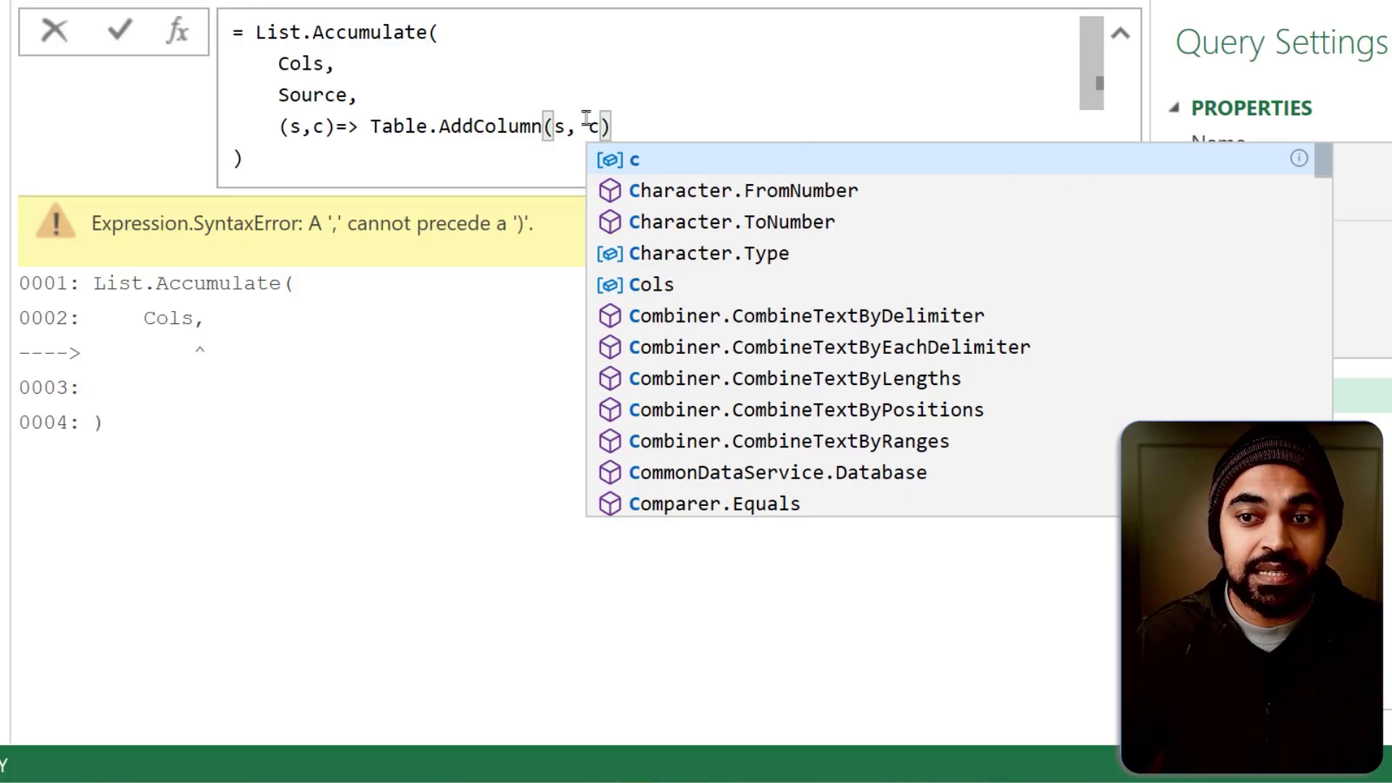
pyautogui.moveTo(317, 64)
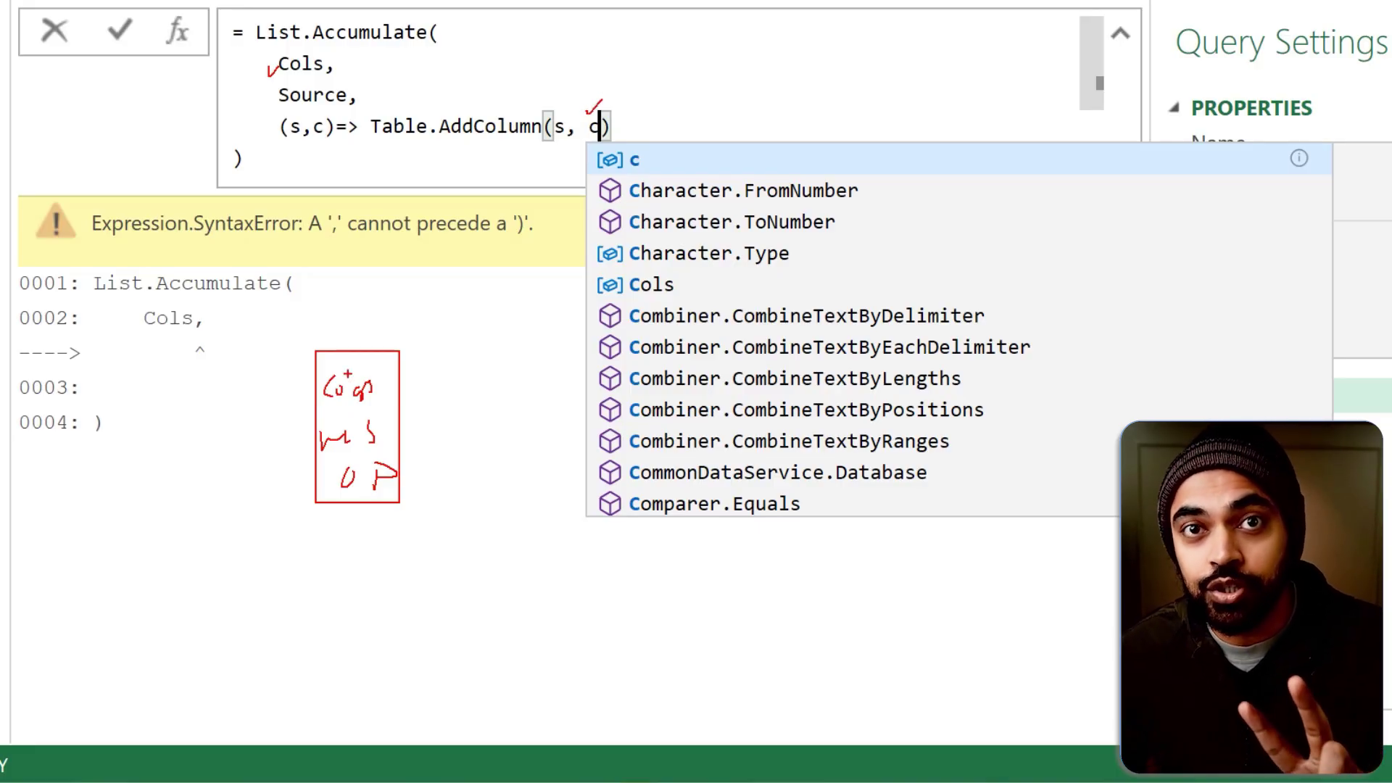
pyautogui.press('Escape')
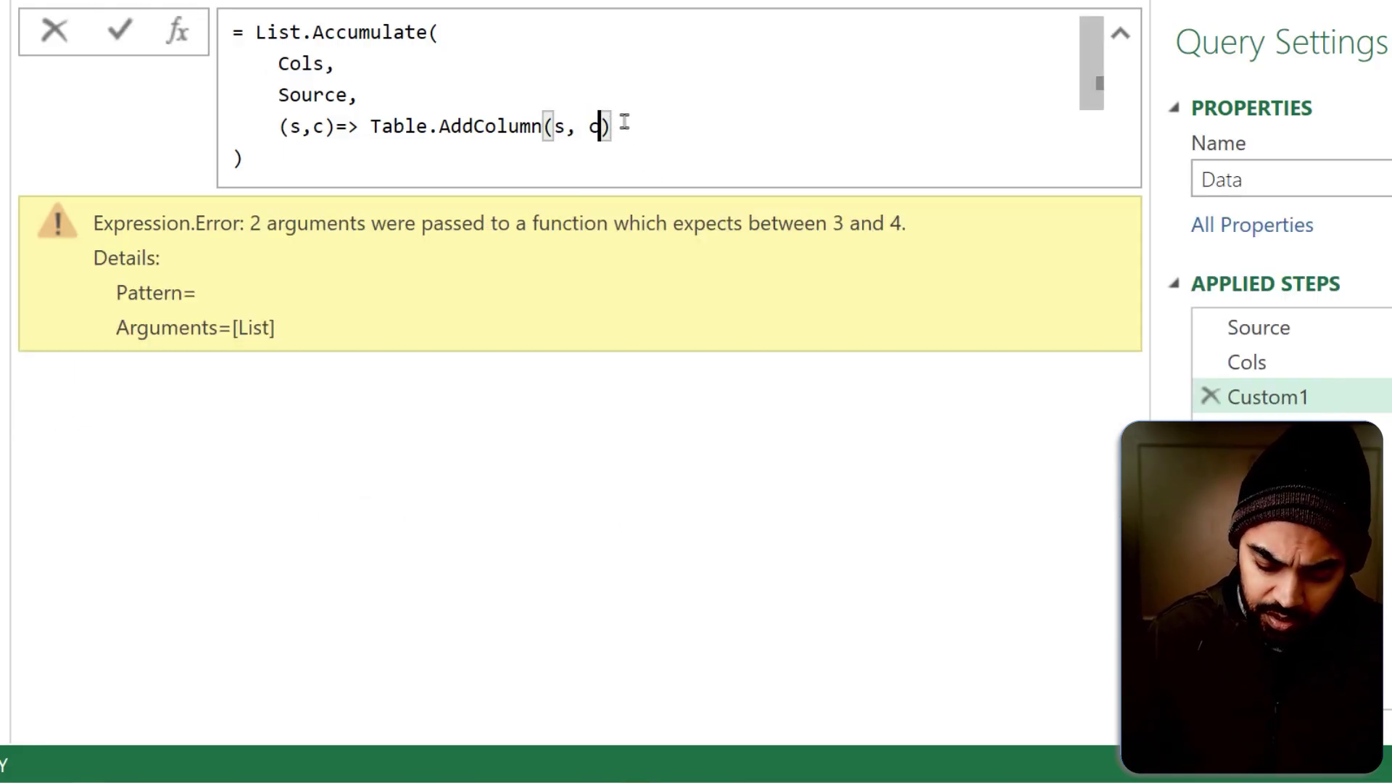
# Append the text "%" to the new column name so the argument reads c & "%".
pyautogui.write('& "')
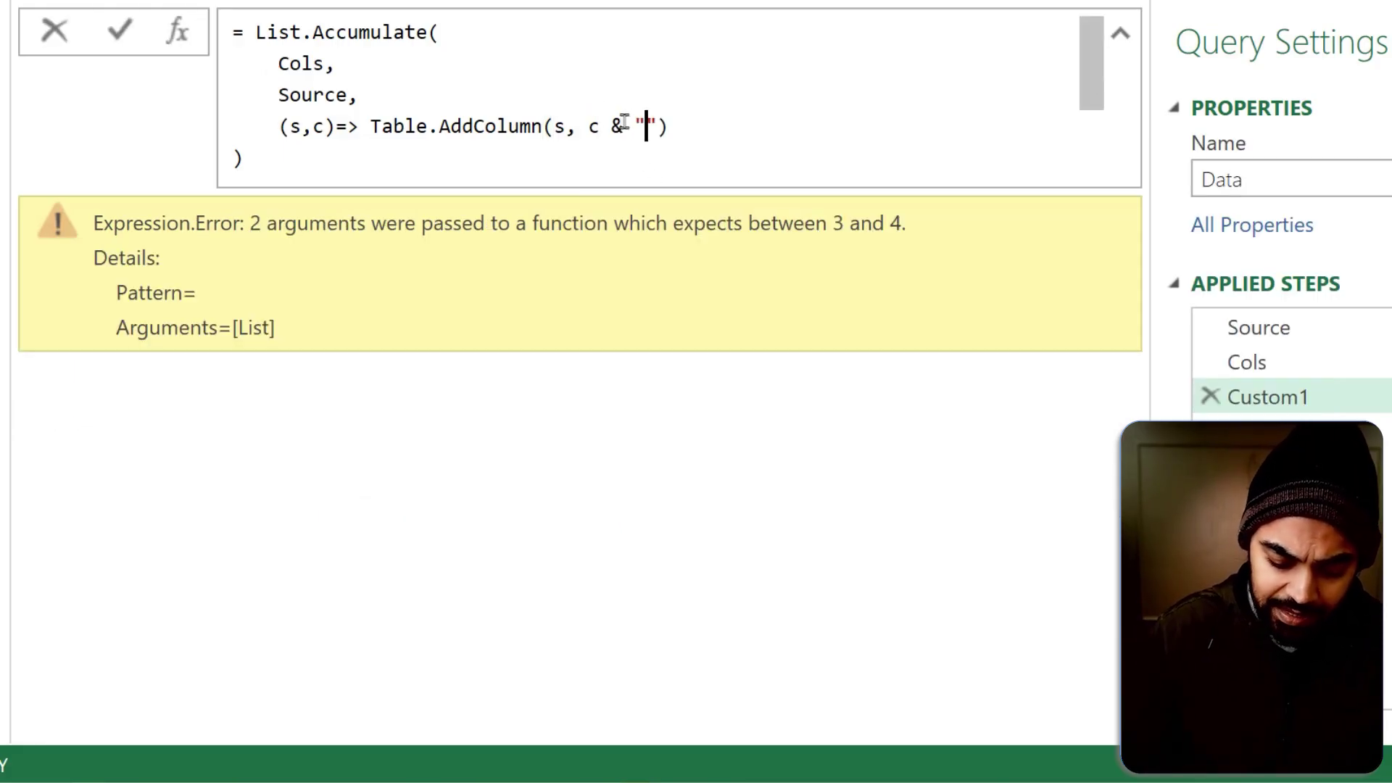
pyautogui.write('%')
pyautogui.press('Right')
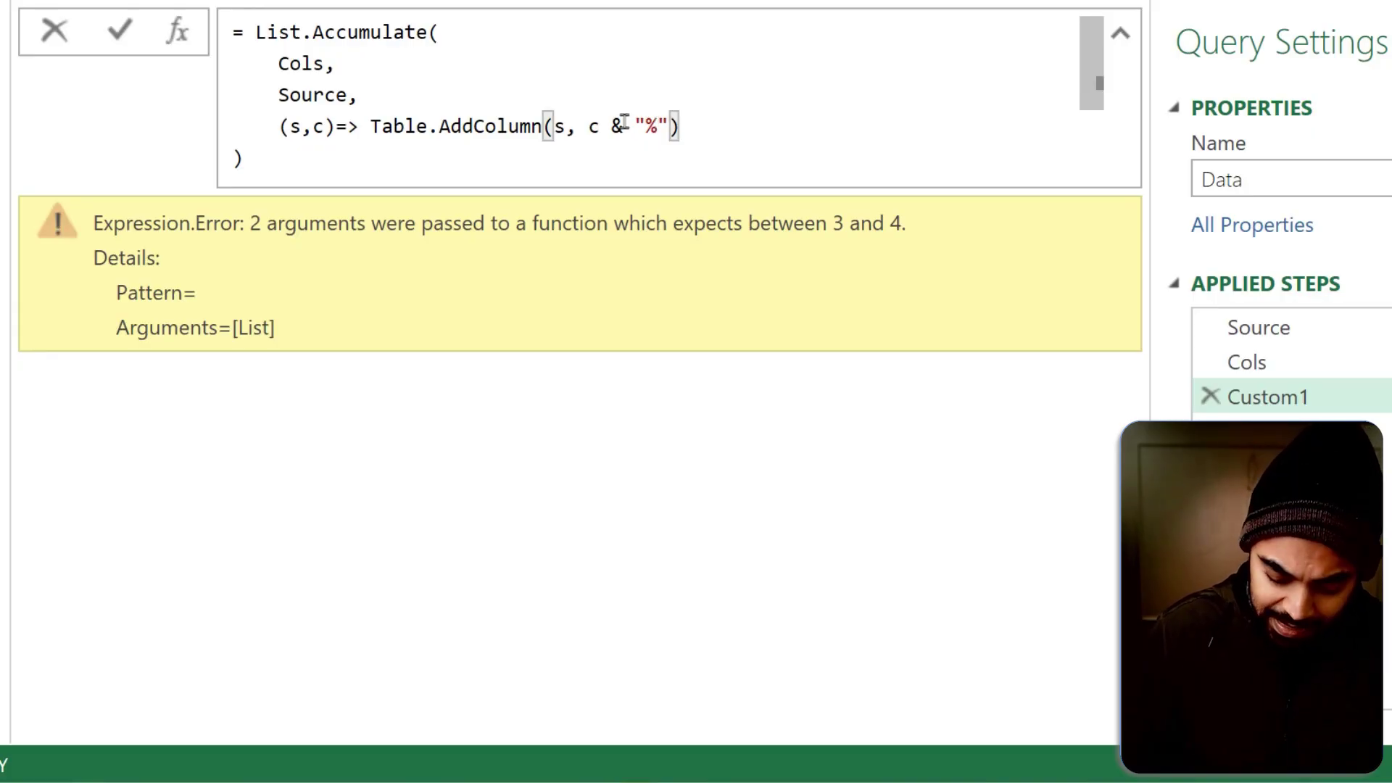
pyautogui.write(',')
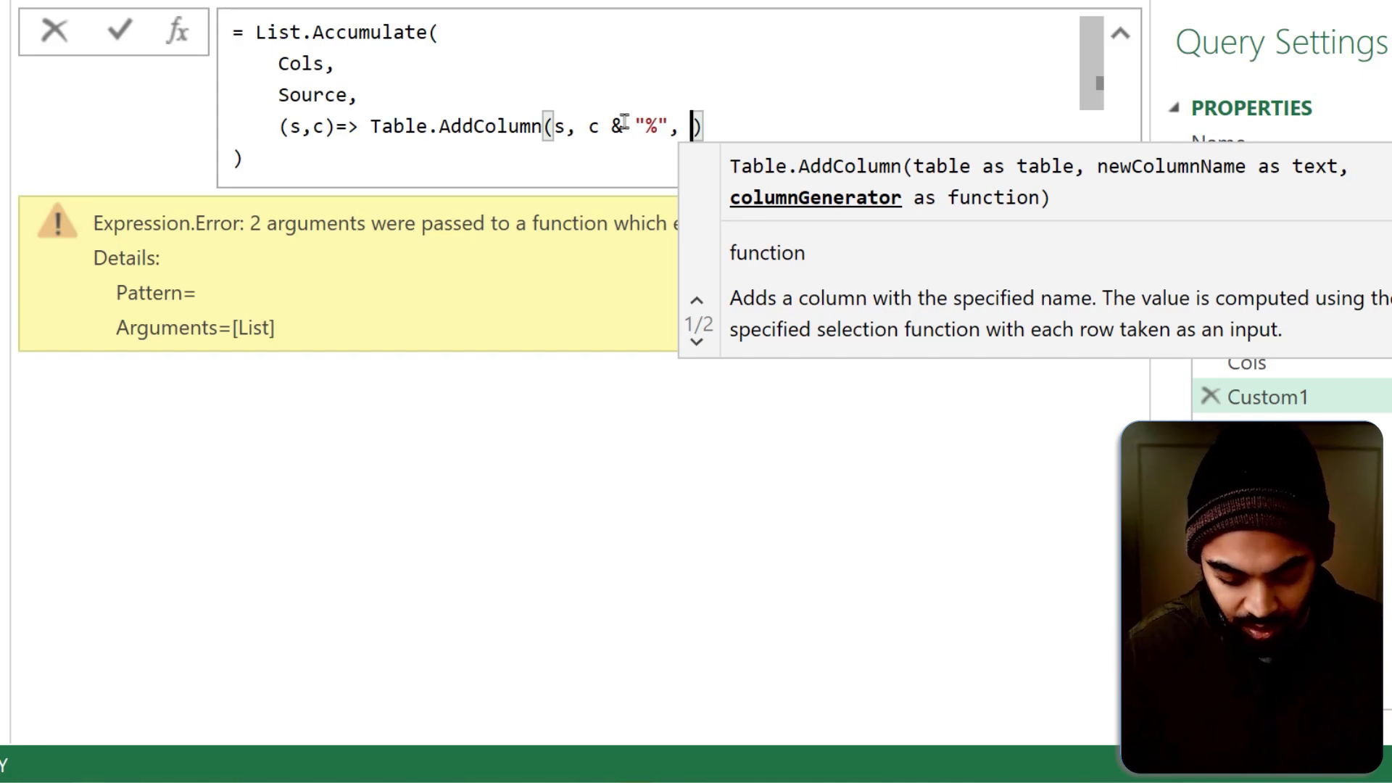
# Complete Table.AddColumn with the column generator each 1 and apply the formula.
pyautogui.write('each ')
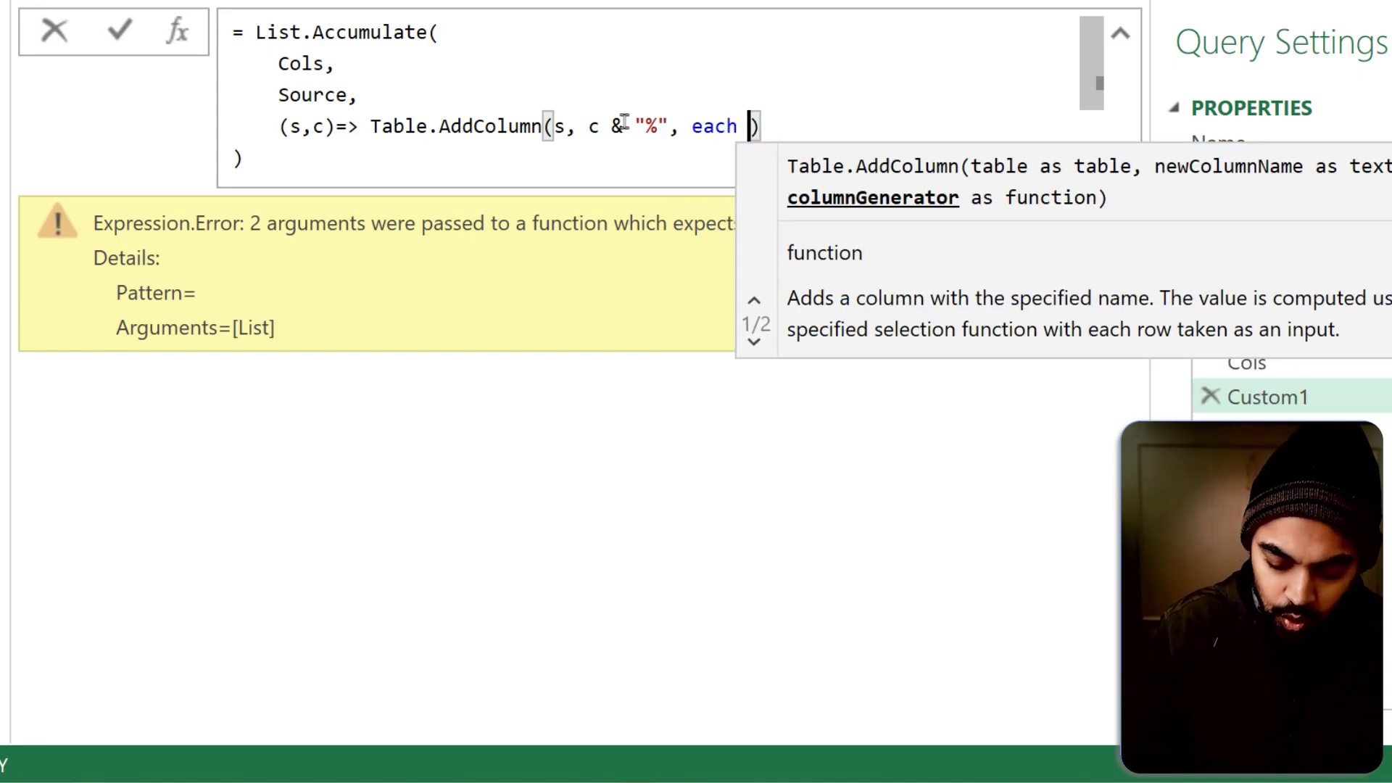
pyautogui.write('1')
pyautogui.press('Right')
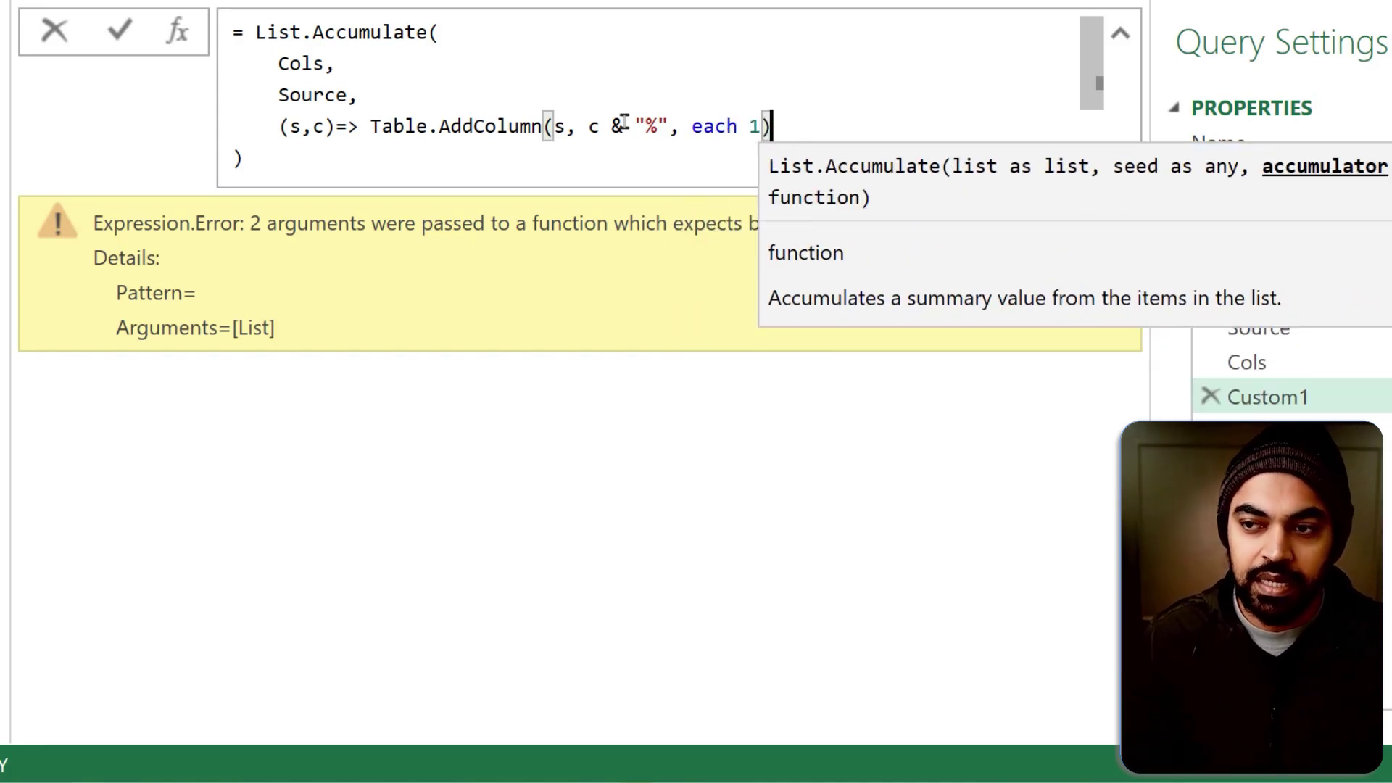
pyautogui.press('Down')
pyautogui.press('Return')
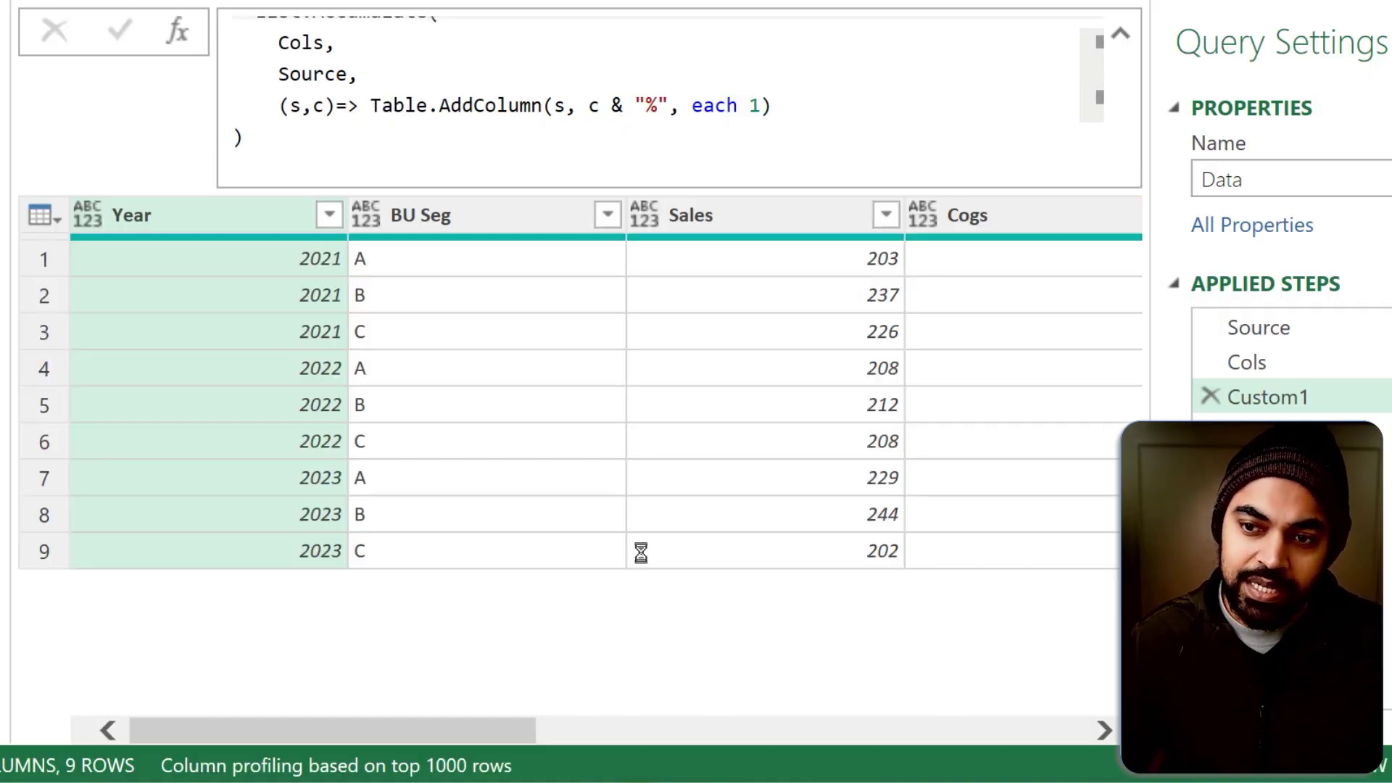
# Examine the added Cogs%, Op Exp% and HR Exp% columns alongside the original expense and Sales columns.
pyautogui.moveTo(475, 738); pyautogui.dragTo(1022, 724)
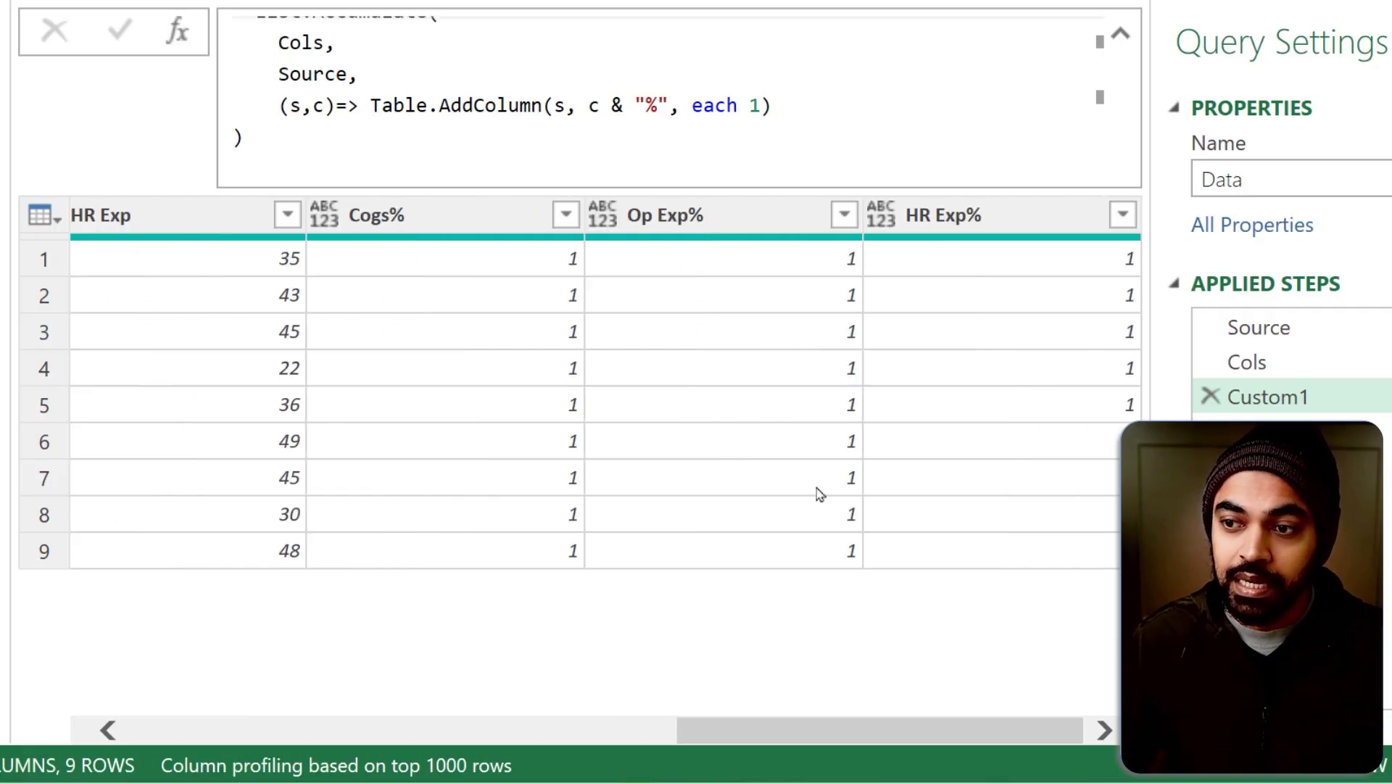
pyautogui.click(421, 218)
pyautogui.click(731, 219)
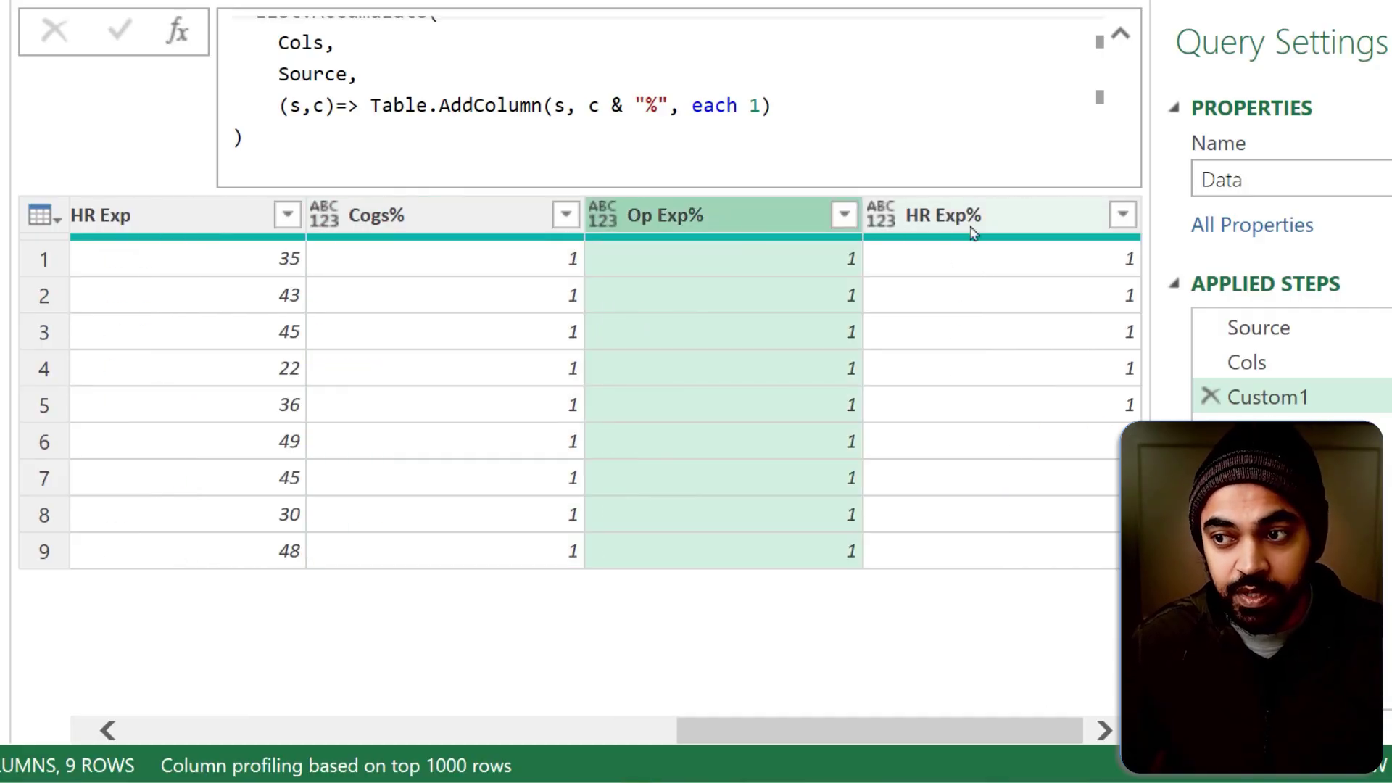
pyautogui.click(994, 222)
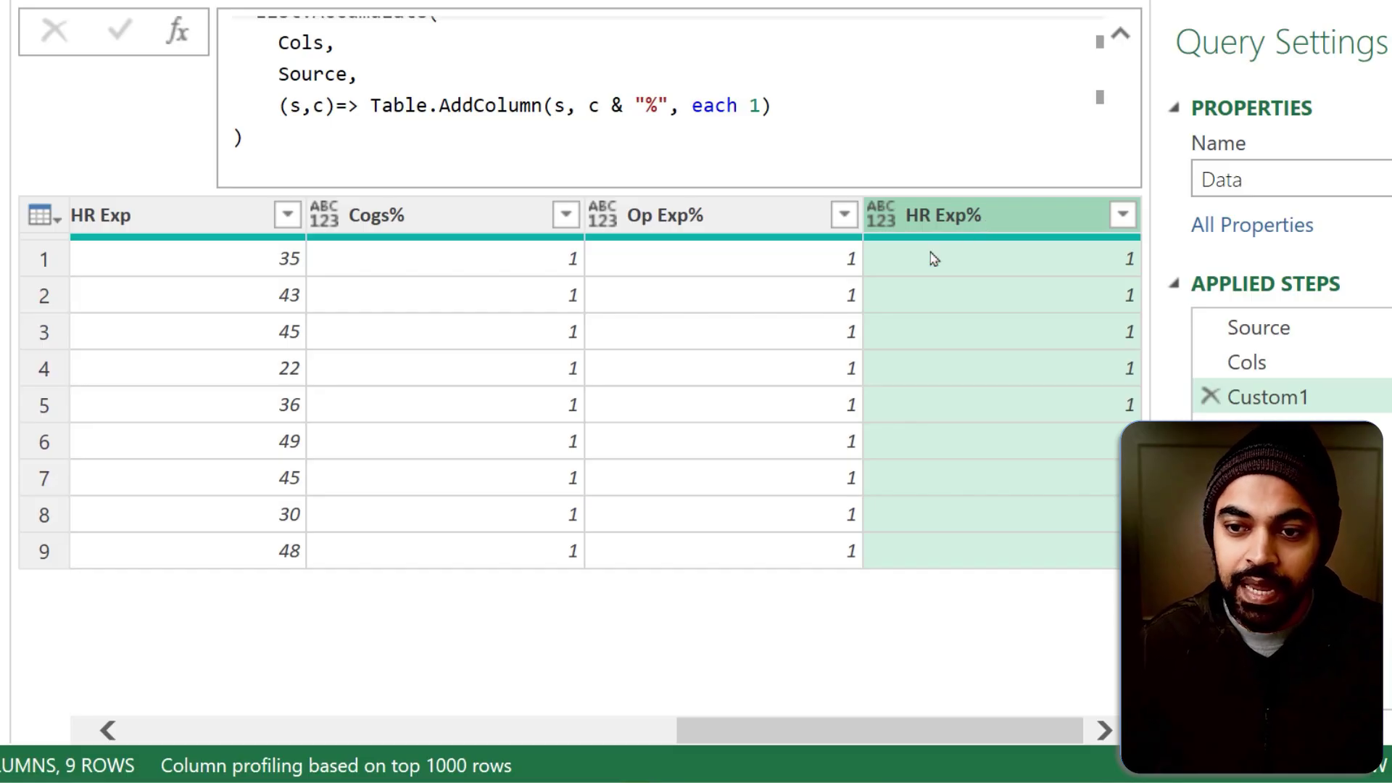
pyautogui.moveTo(770, 718); pyautogui.dragTo(561, 729)
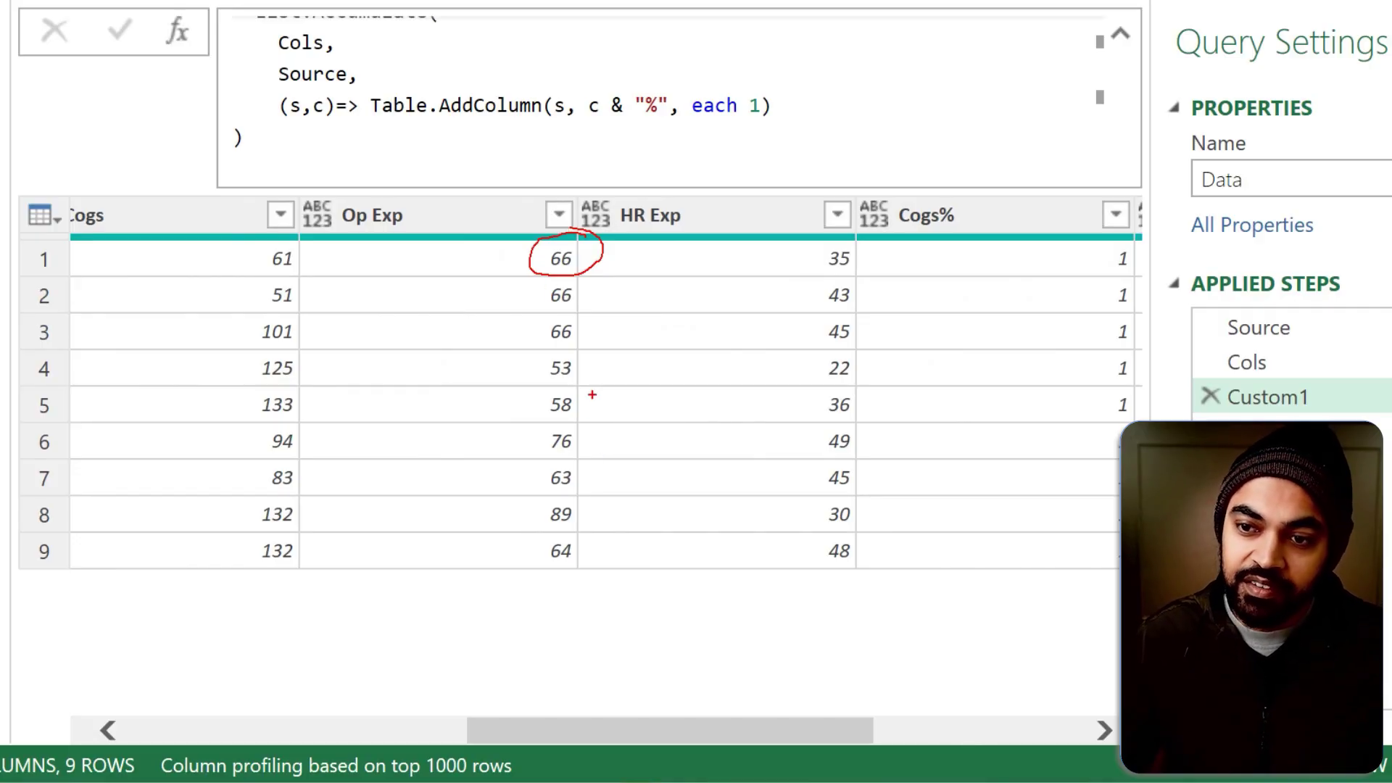
pyautogui.press('Escape')
pyautogui.moveTo(537, 732); pyautogui.dragTo(431, 729)
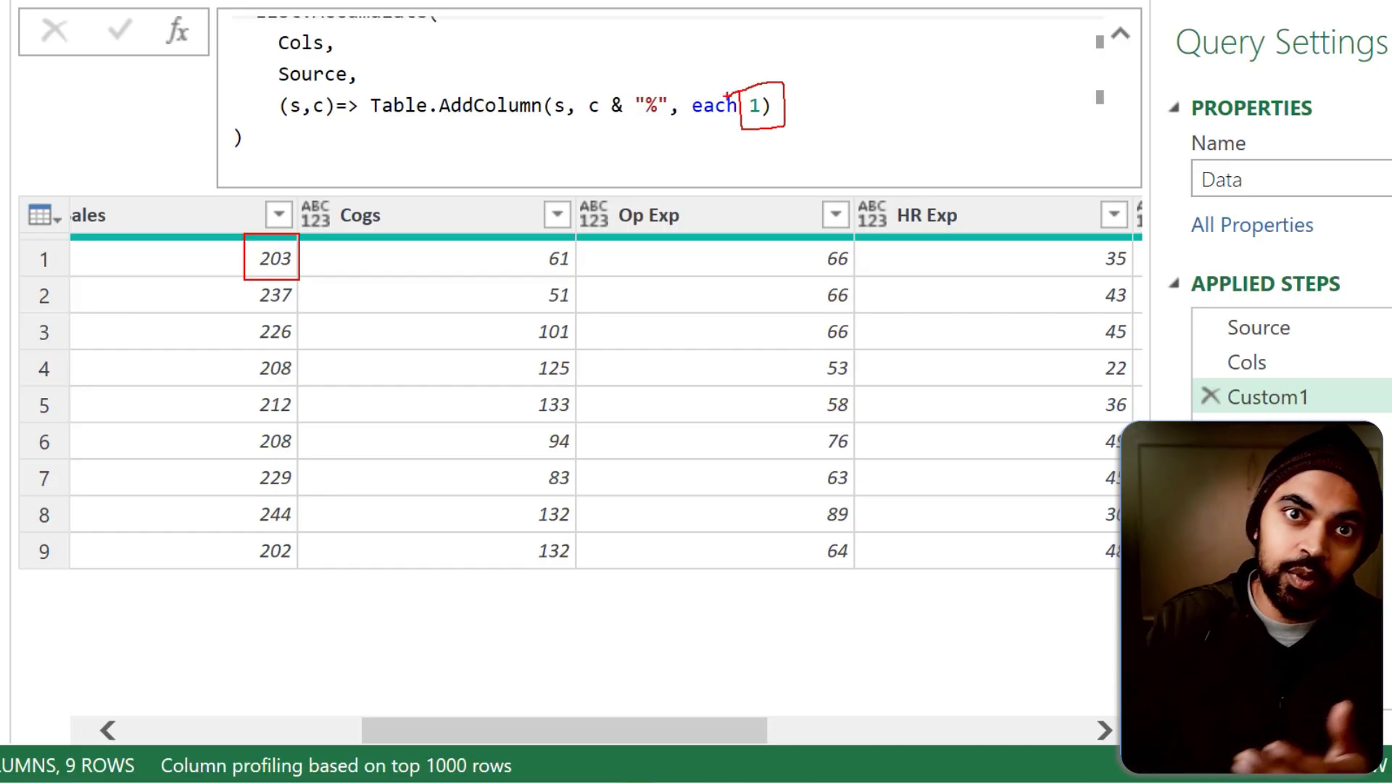
pyautogui.press('Escape')
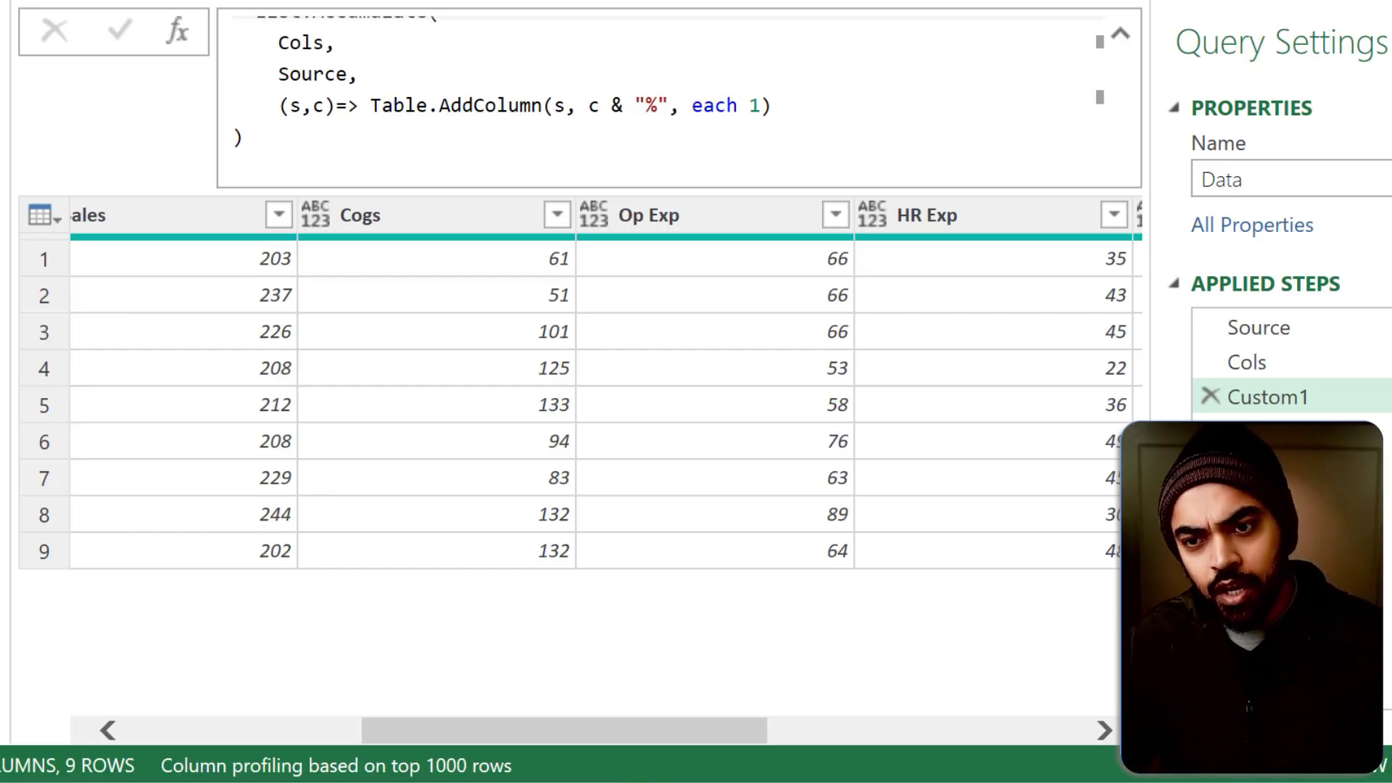
# Replace the constant 1 after each with an empty Record.Field() call.
pyautogui.click(757, 107)
pyautogui.press('BackSpace')
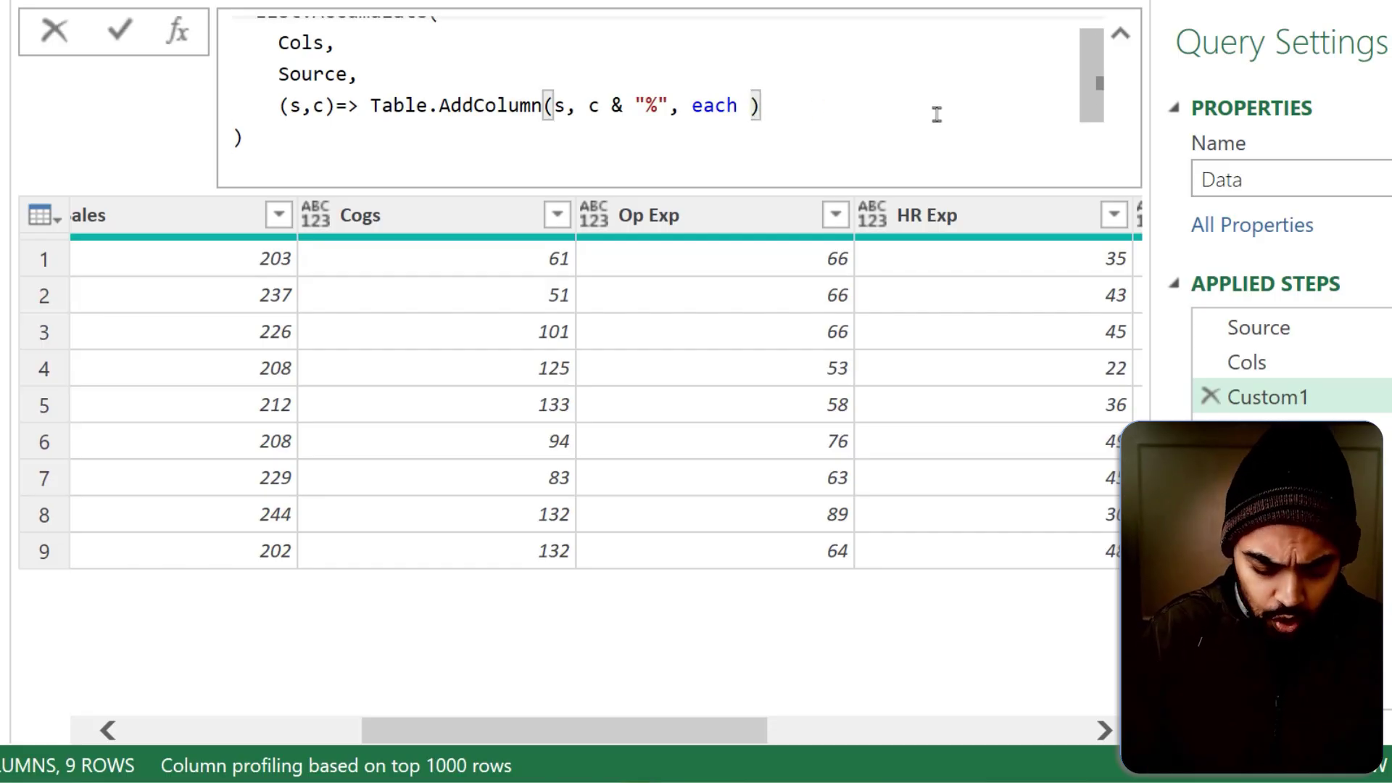
pyautogui.write('REcr')
pyautogui.press('Down')
pyautogui.press('Down')
pyautogui.press('Down')
pyautogui.press('Down')
pyautogui.press('Down')
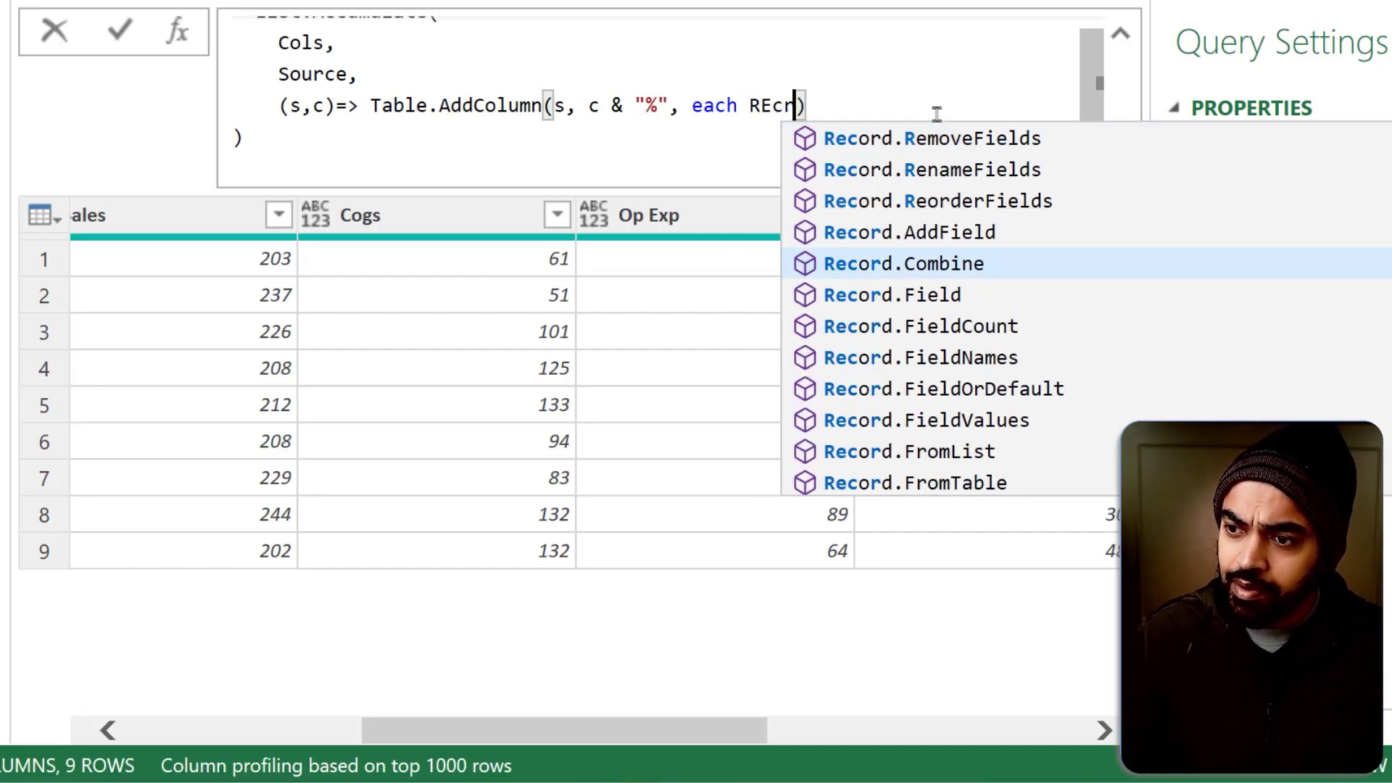
pyautogui.press('Tab')
pyautogui.write('(')
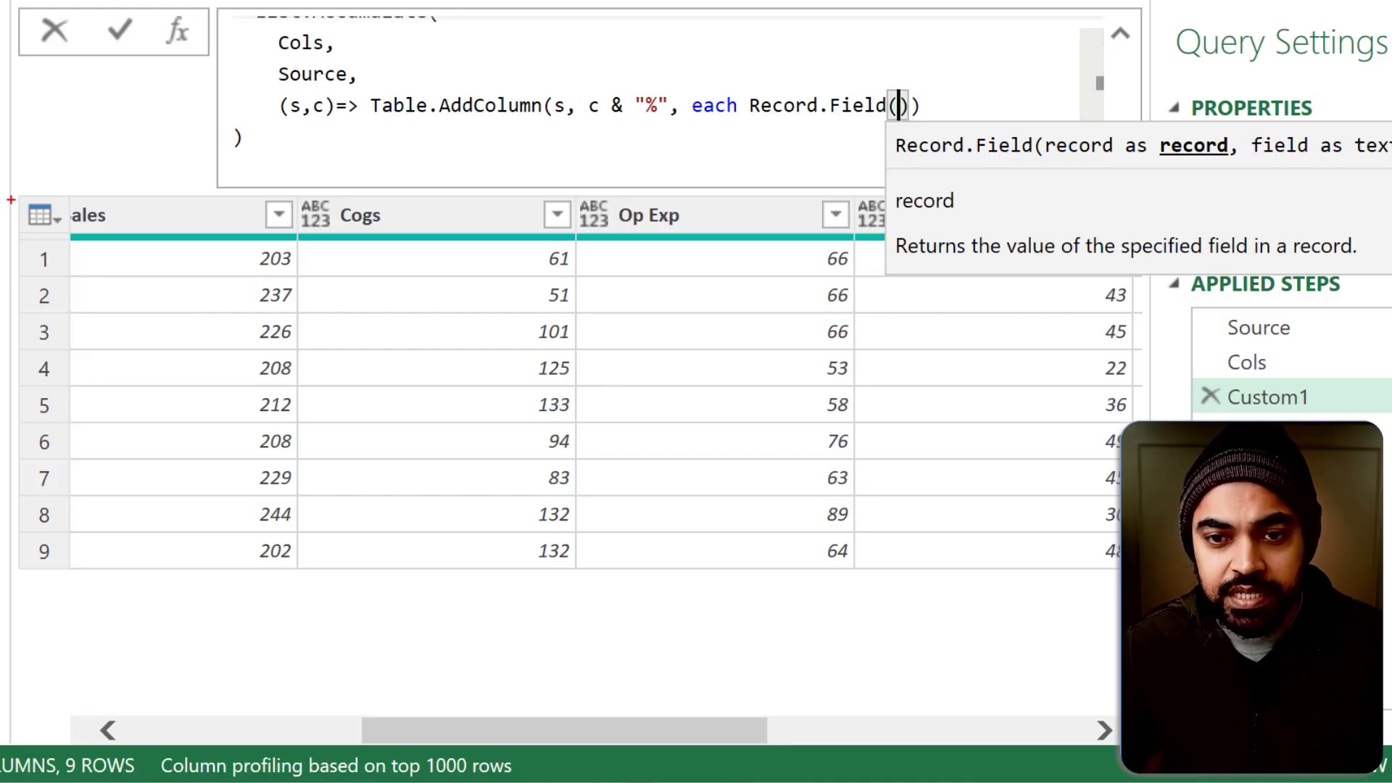
# Supply the current row _ as the record and c as the field of Record.Field, and apply the formula.
pyautogui.moveTo(11, 199); pyautogui.dragTo(857, 582)
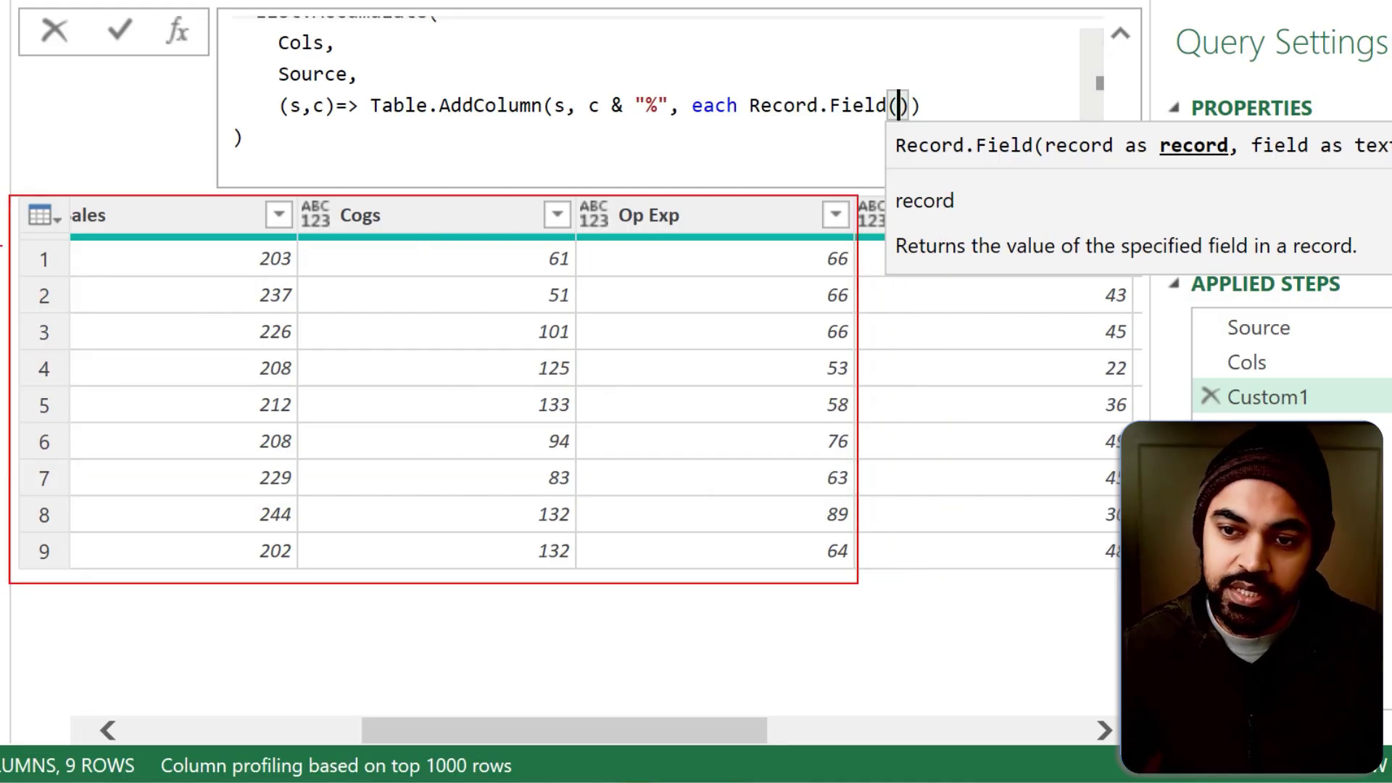
pyautogui.moveTo(14, 245)
pyautogui.mouseDown()
pyautogui.moveTo(193, 270)
pyautogui.moveTo(870, 283)
pyautogui.moveTo(843, 278)
pyautogui.mouseUp()
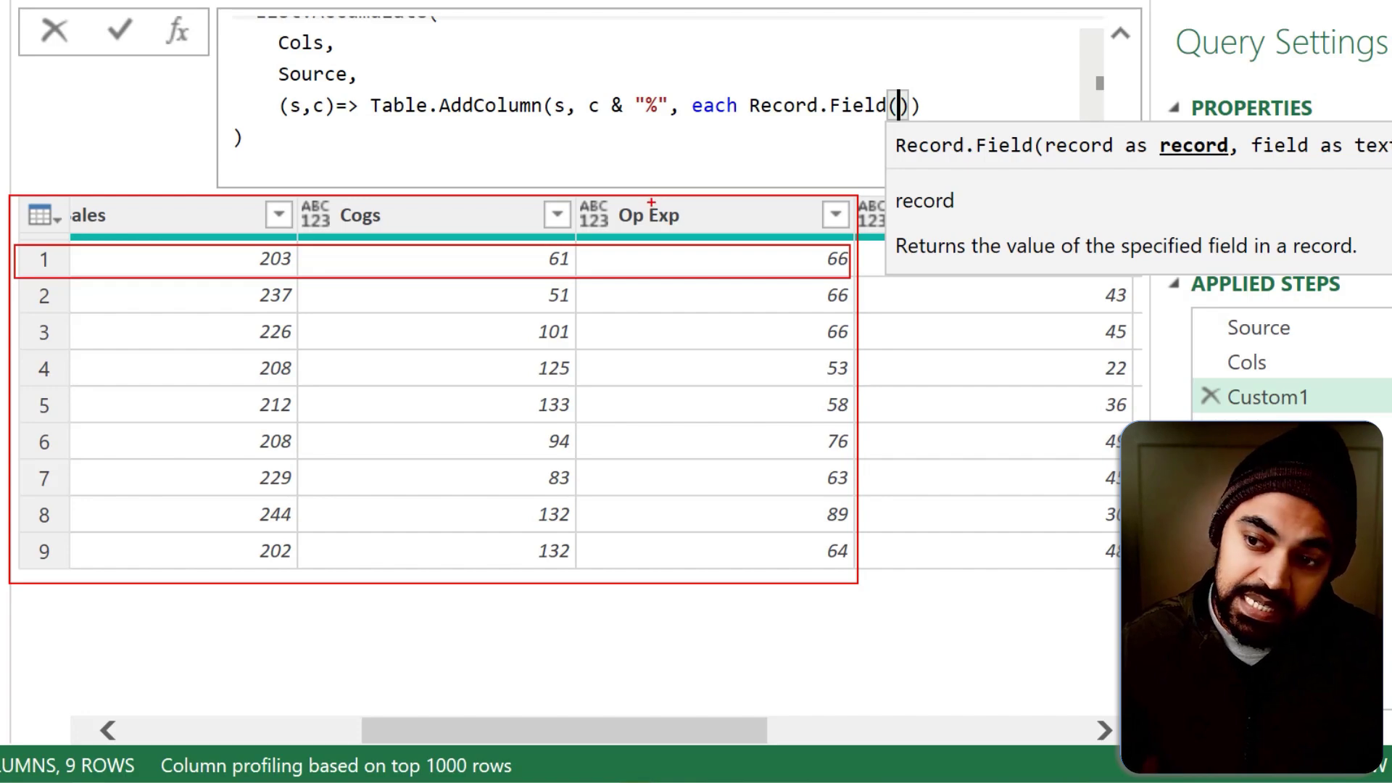
pyautogui.press('Escape')
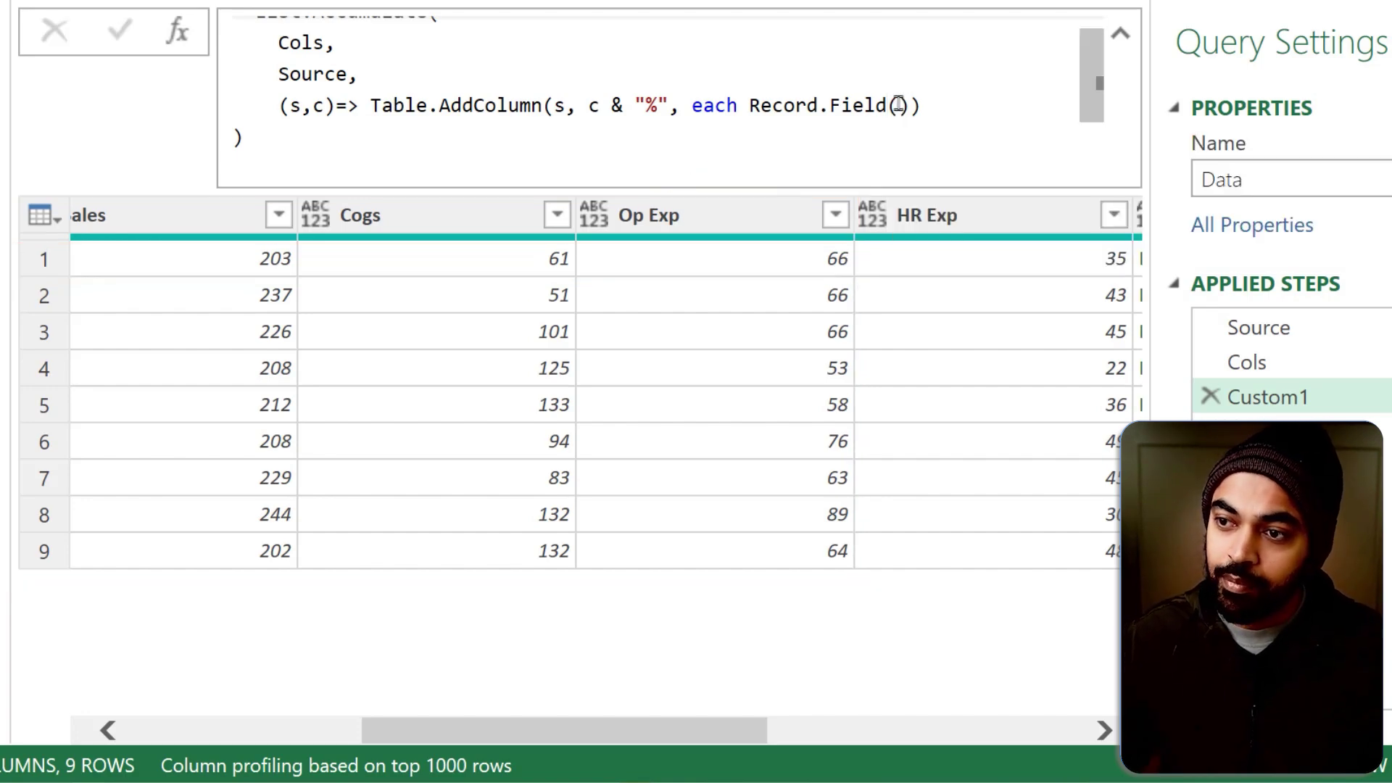
pyautogui.write('_, ')
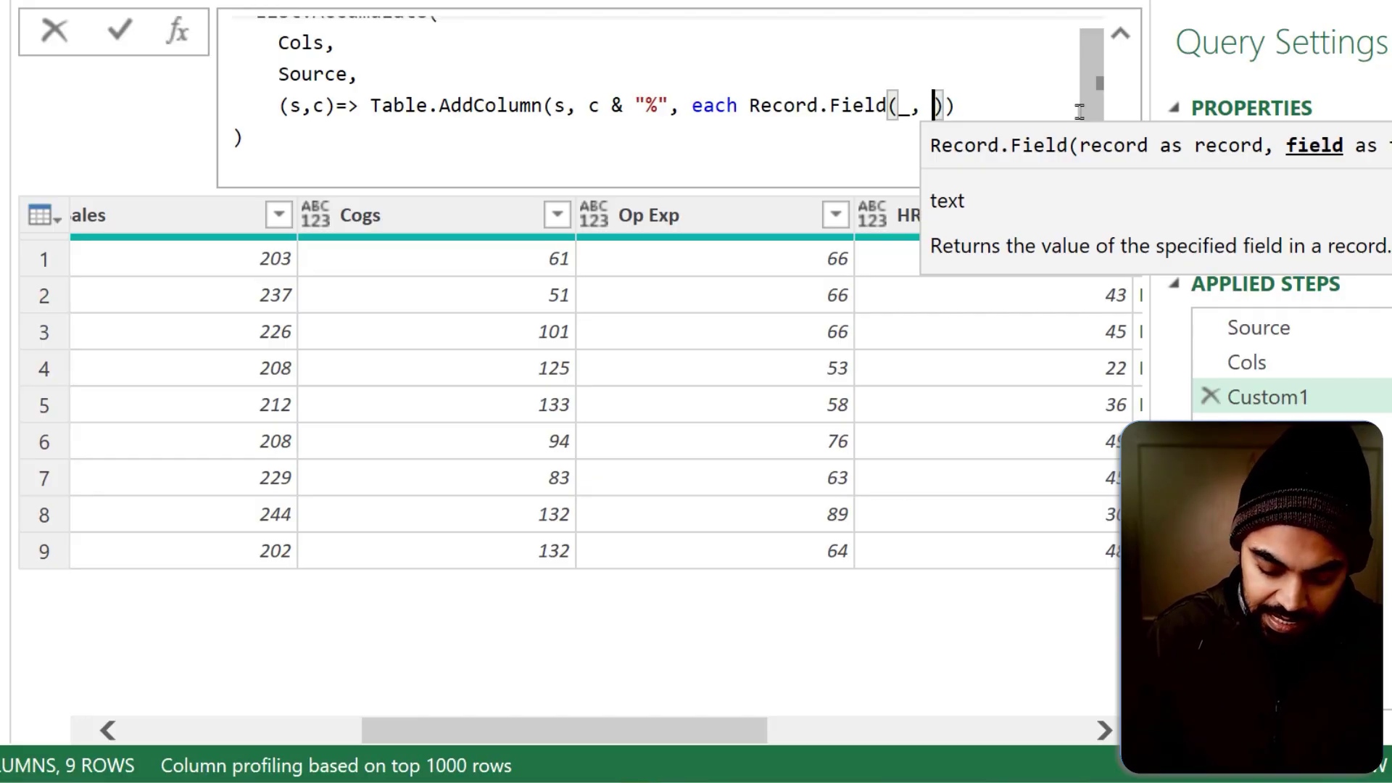
pyautogui.write('c')
pyautogui.press('End')
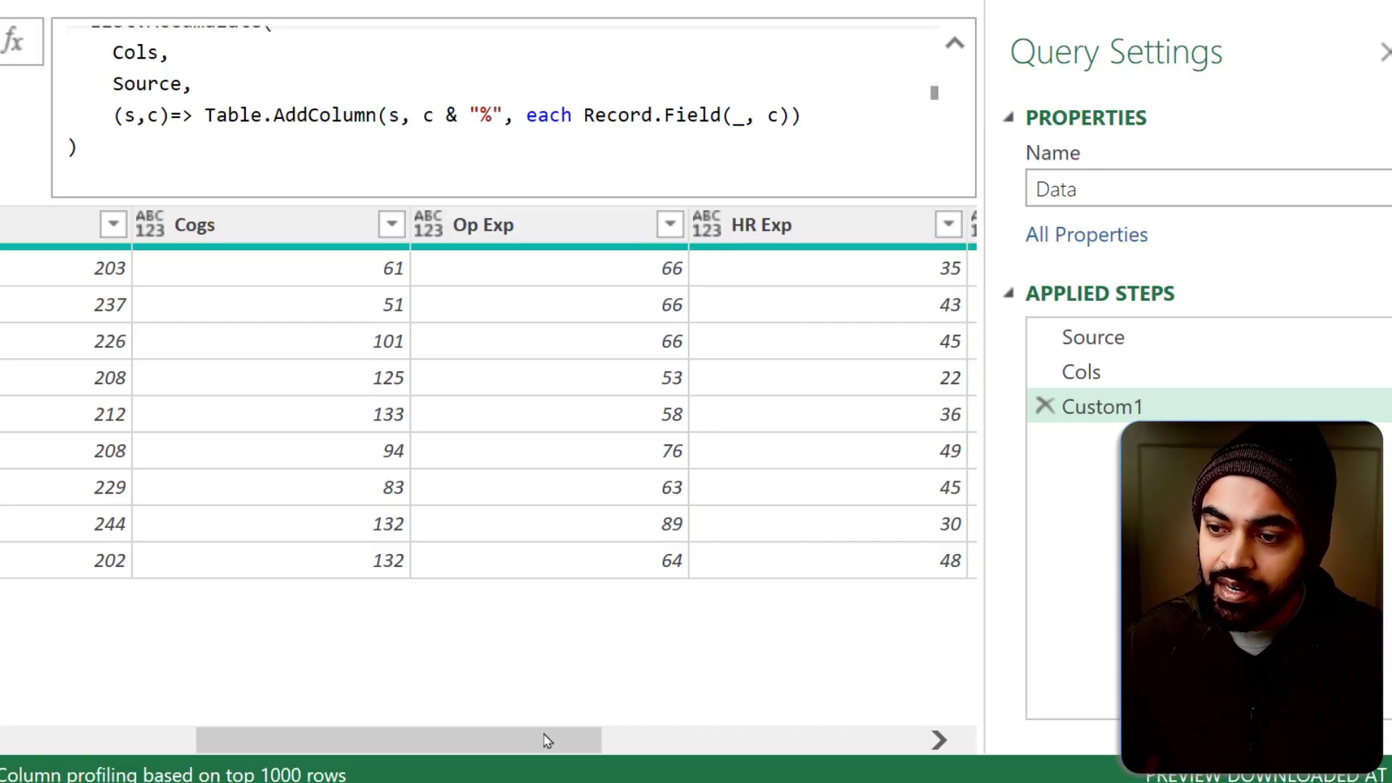
# Compare the first value of the Cogs% column with the first value of the original Cogs column.
pyautogui.moveTo(550, 732); pyautogui.dragTo(746, 732)
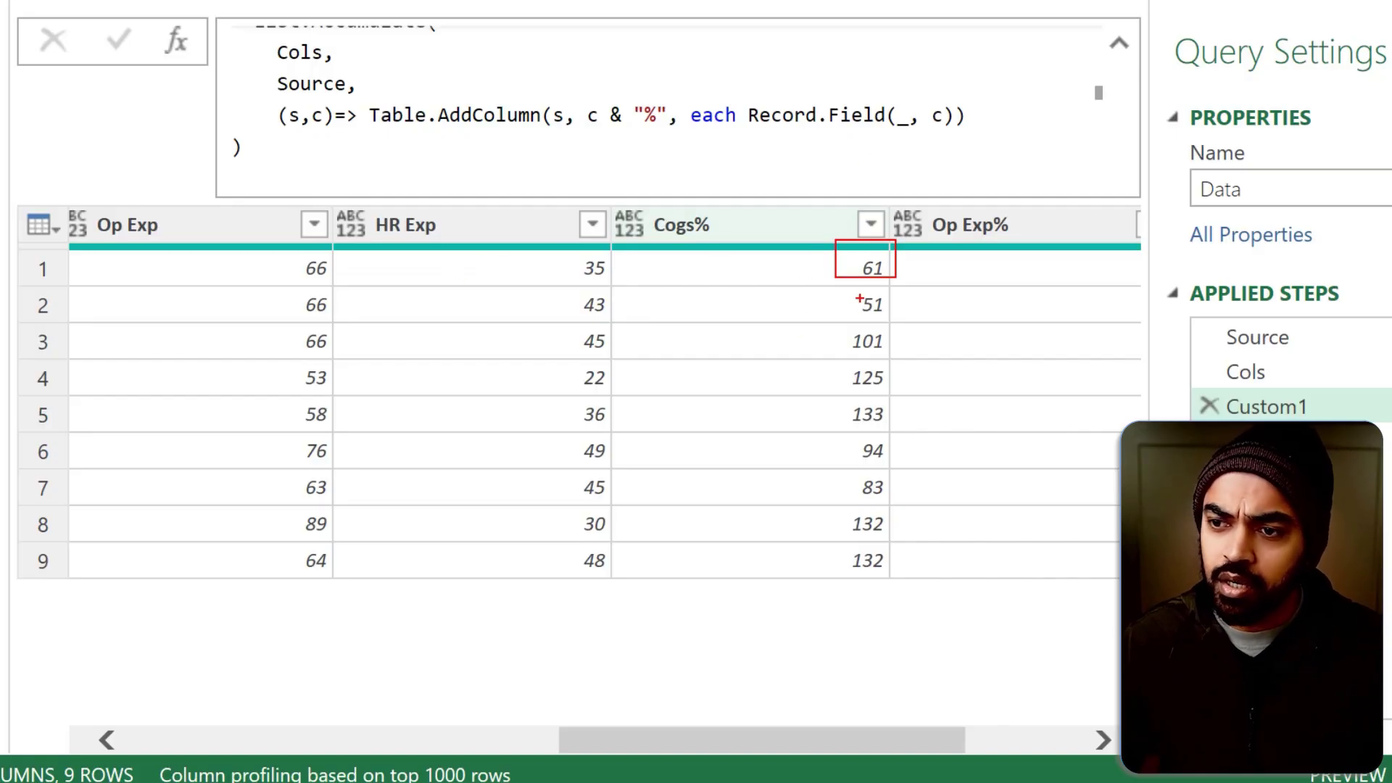
pyautogui.click(874, 280)
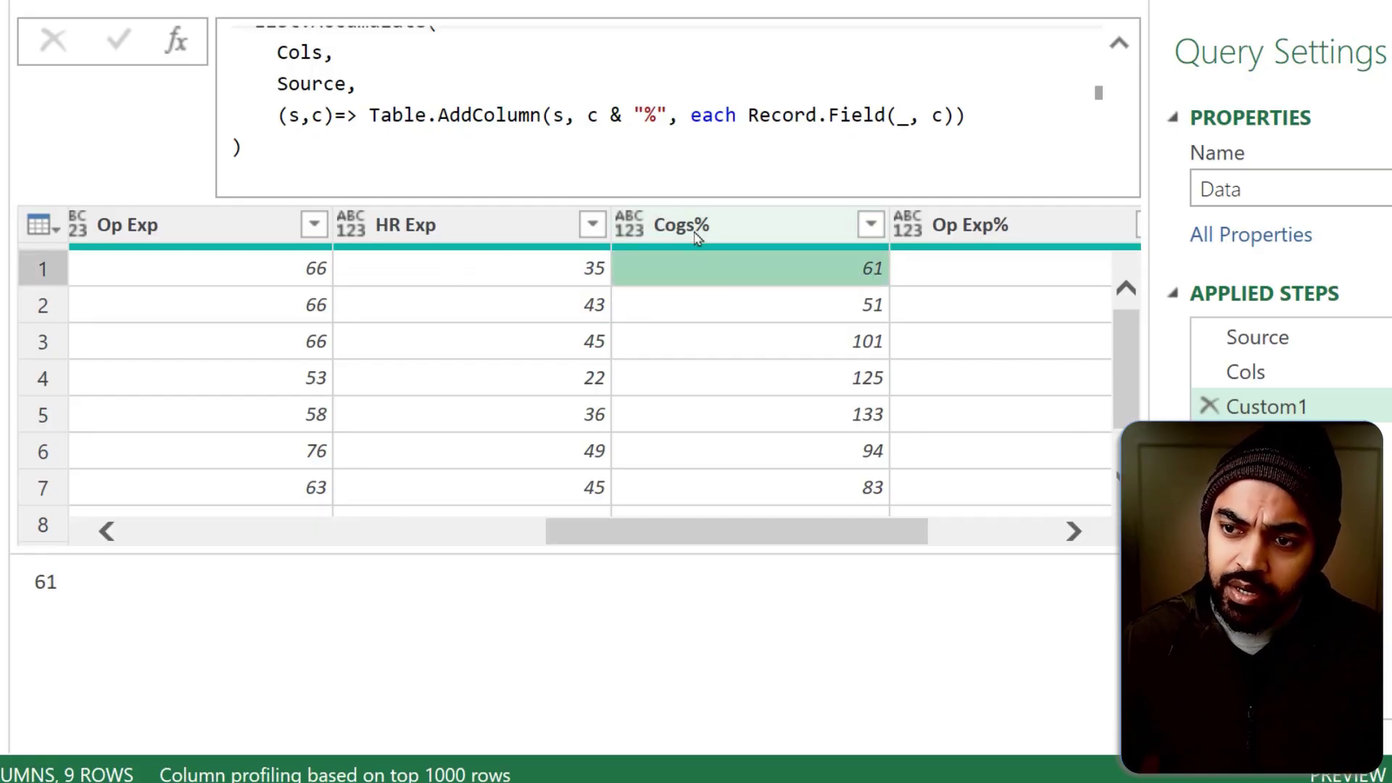
pyautogui.moveTo(625, 551); pyautogui.dragTo(563, 584)
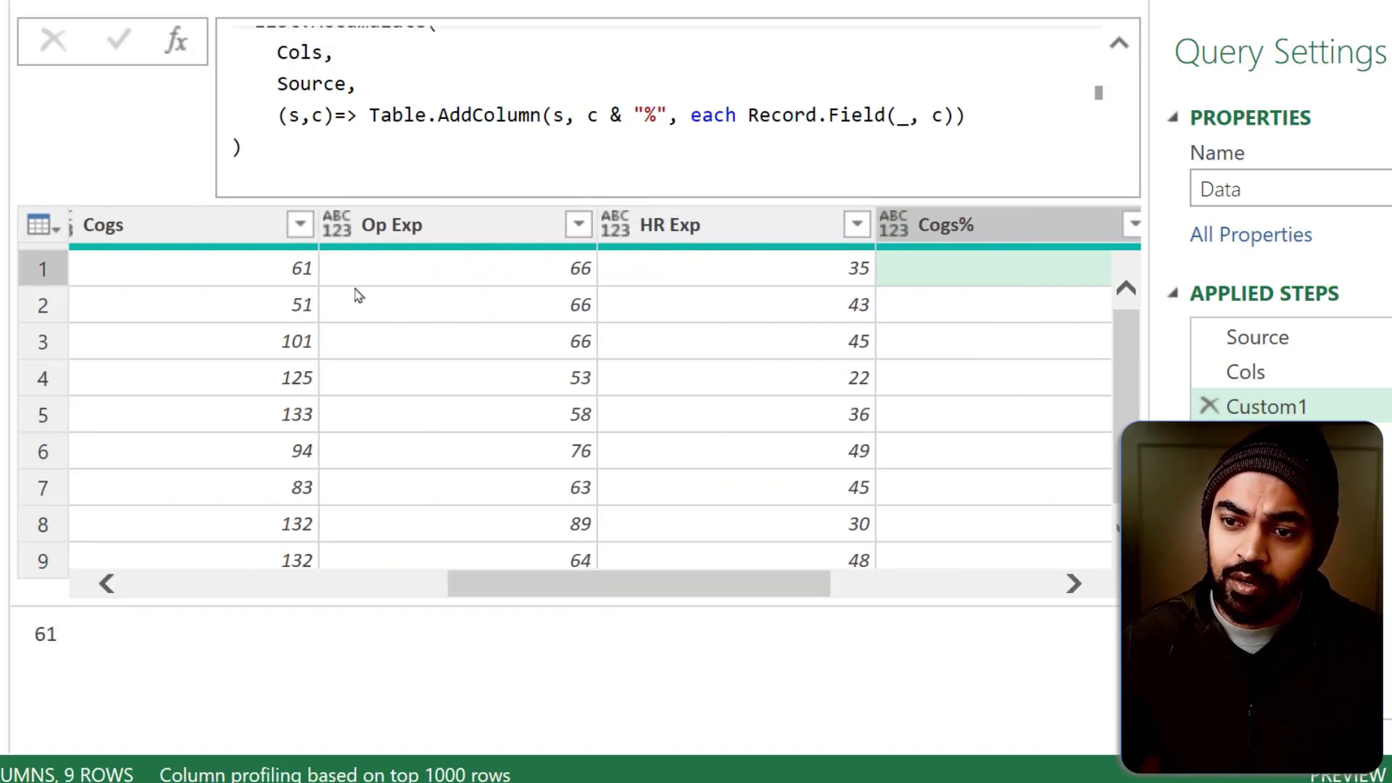
pyautogui.click(277, 268)
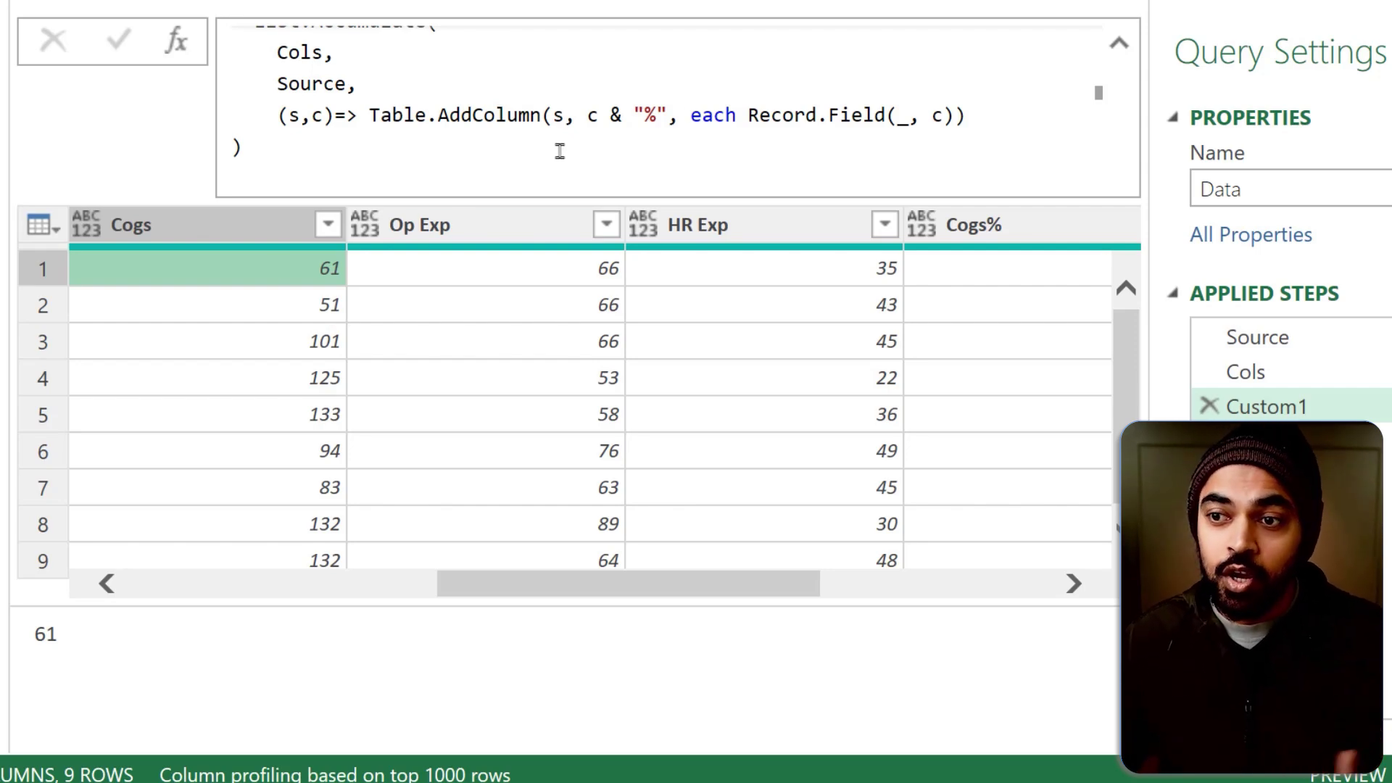
# Divide Record.Field(_, c) by [Sales] in the Table.AddColumn expression, apply the formula and view the percentage columns.
pyautogui.click(957, 115)
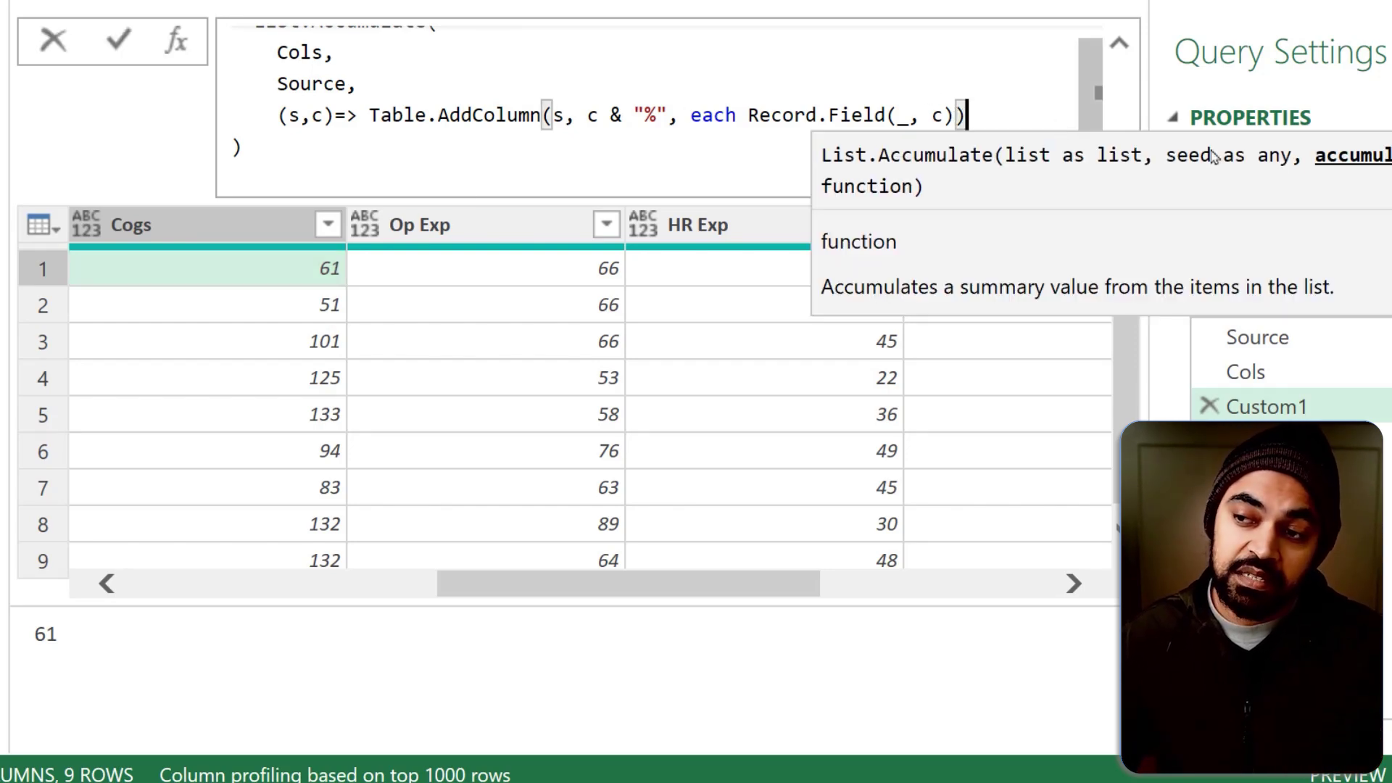
pyautogui.press('Left')
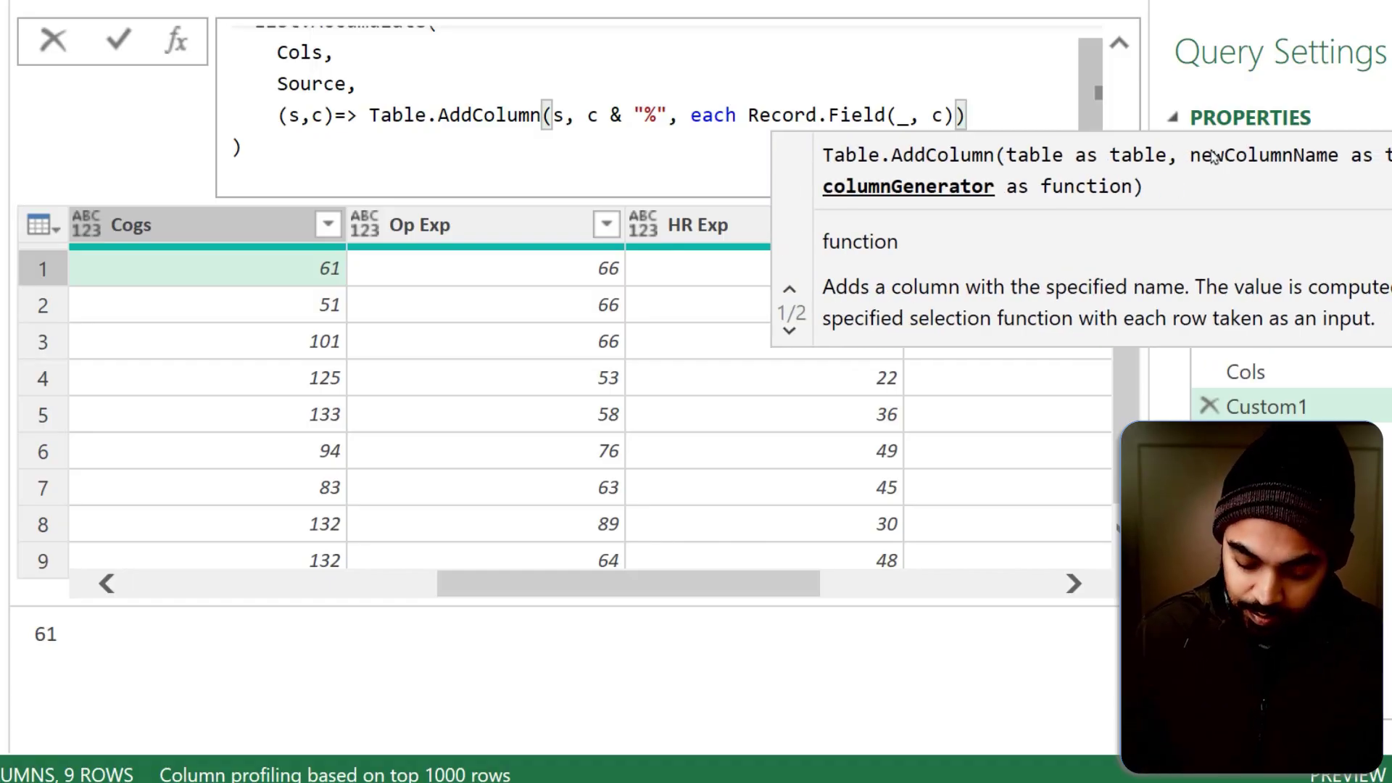
pyautogui.write('/[')
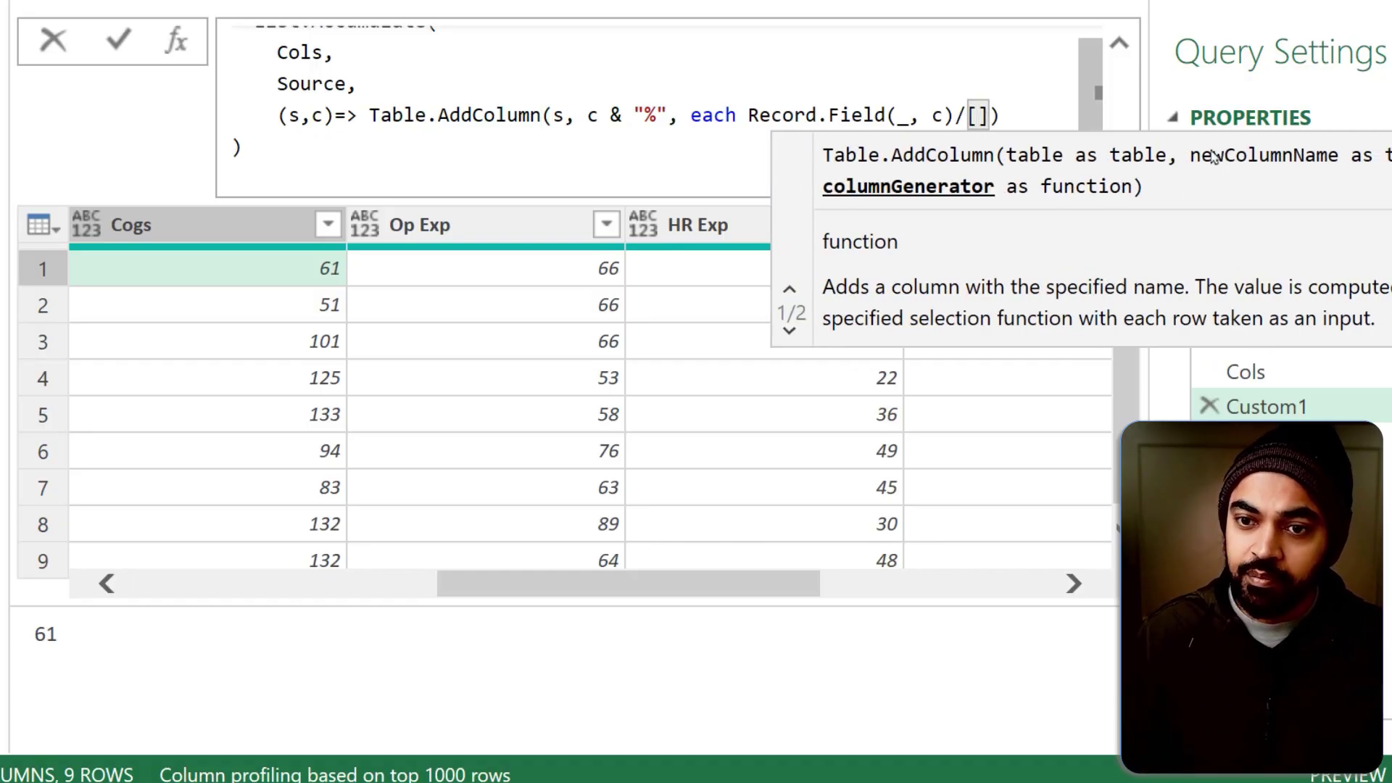
pyautogui.write('Sales')
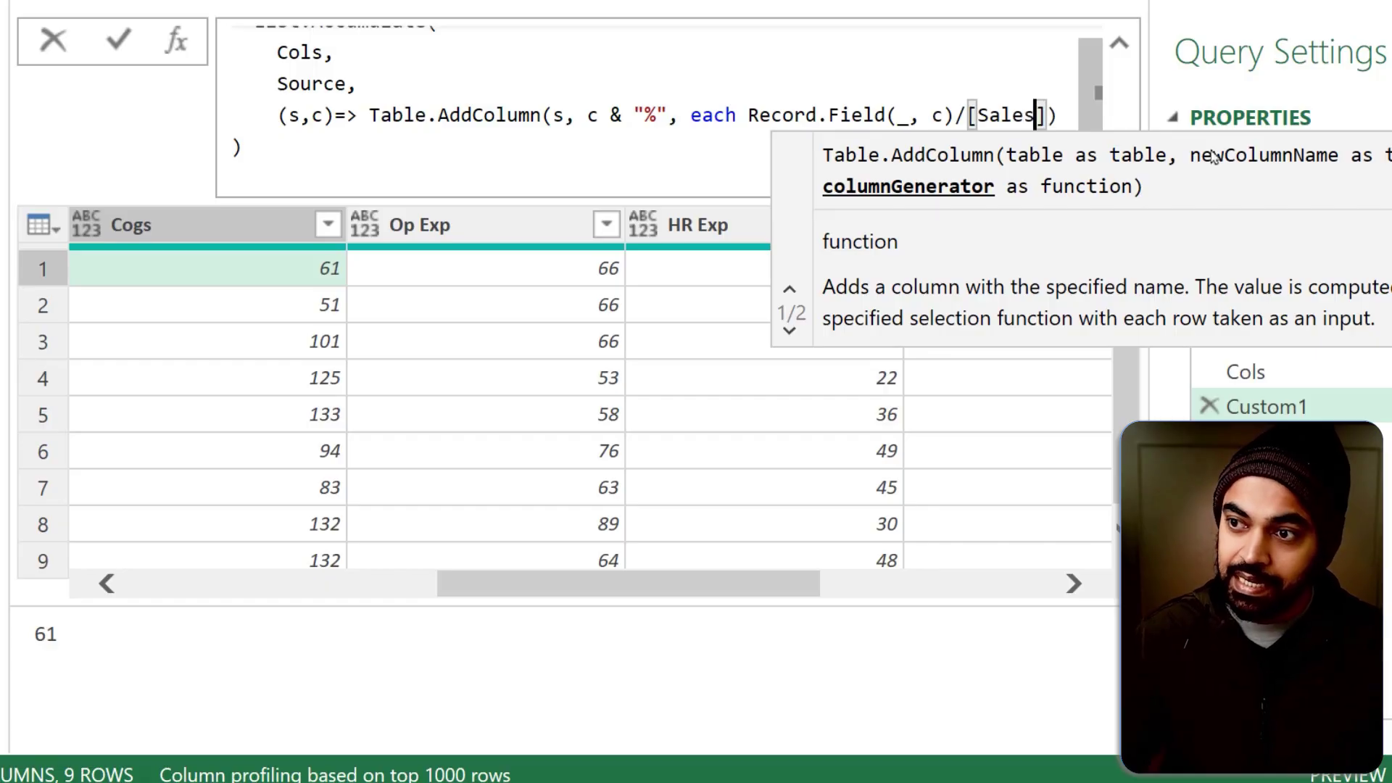
pyautogui.press('Return')
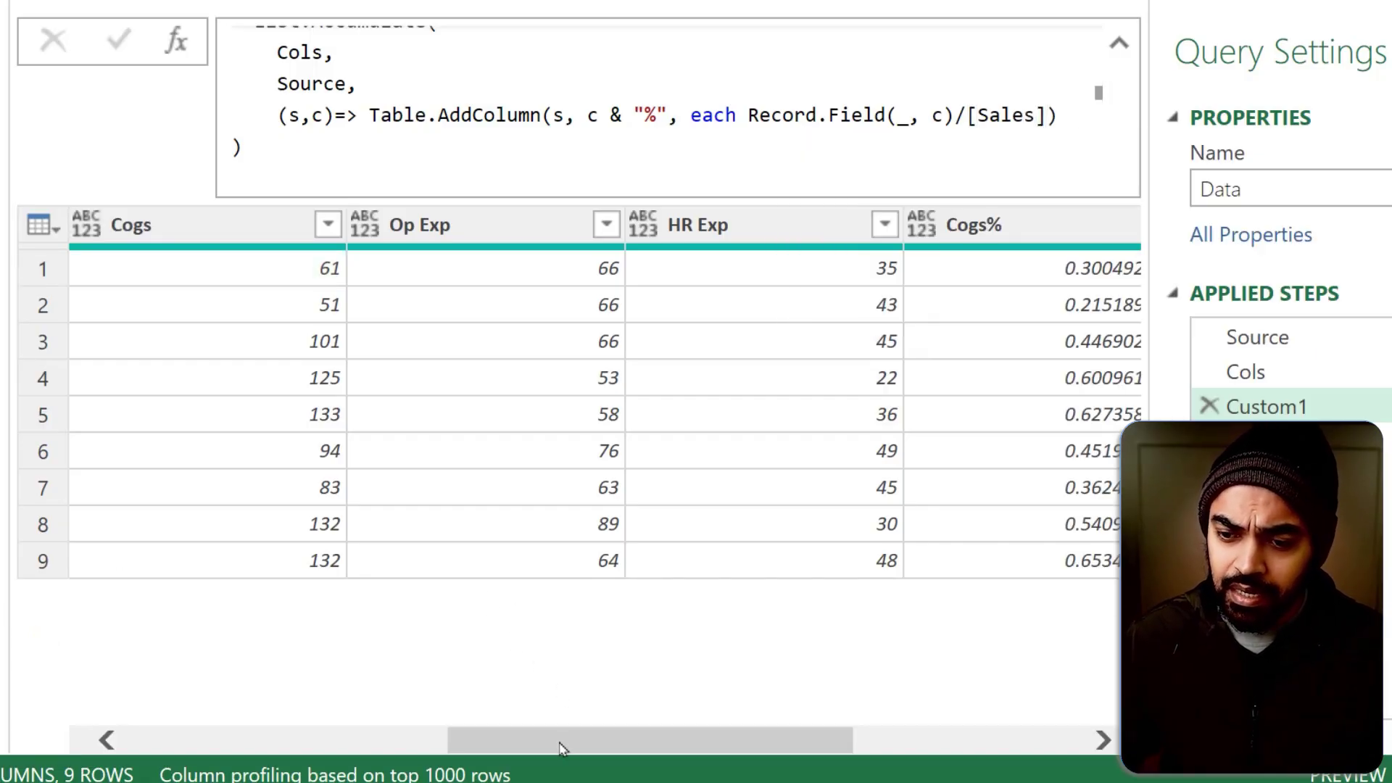
pyautogui.moveTo(562, 746); pyautogui.dragTo(828, 748)
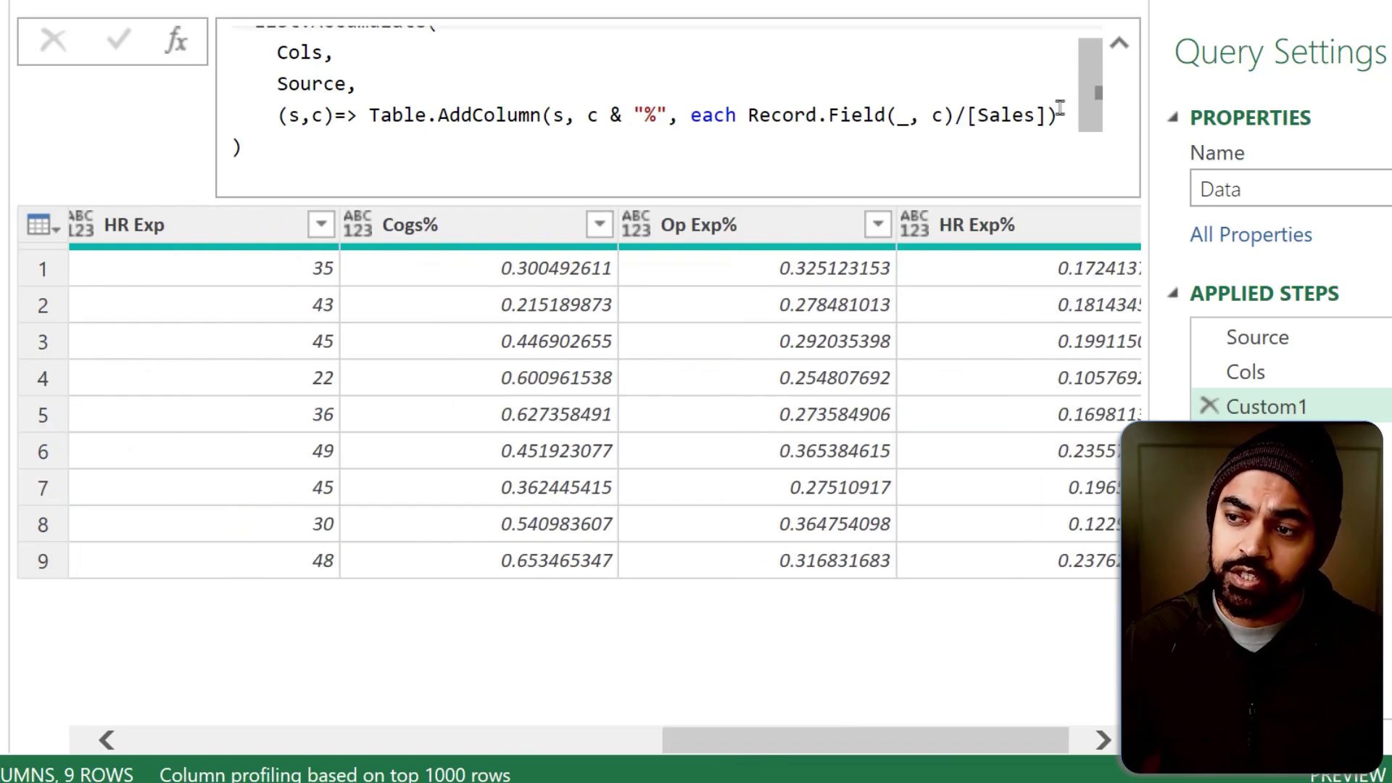
# Add Percentage.Type on a new line as the column type of Table.AddColumn, apply the formula and check the three percentage columns.
pyautogui.click(551, 118)
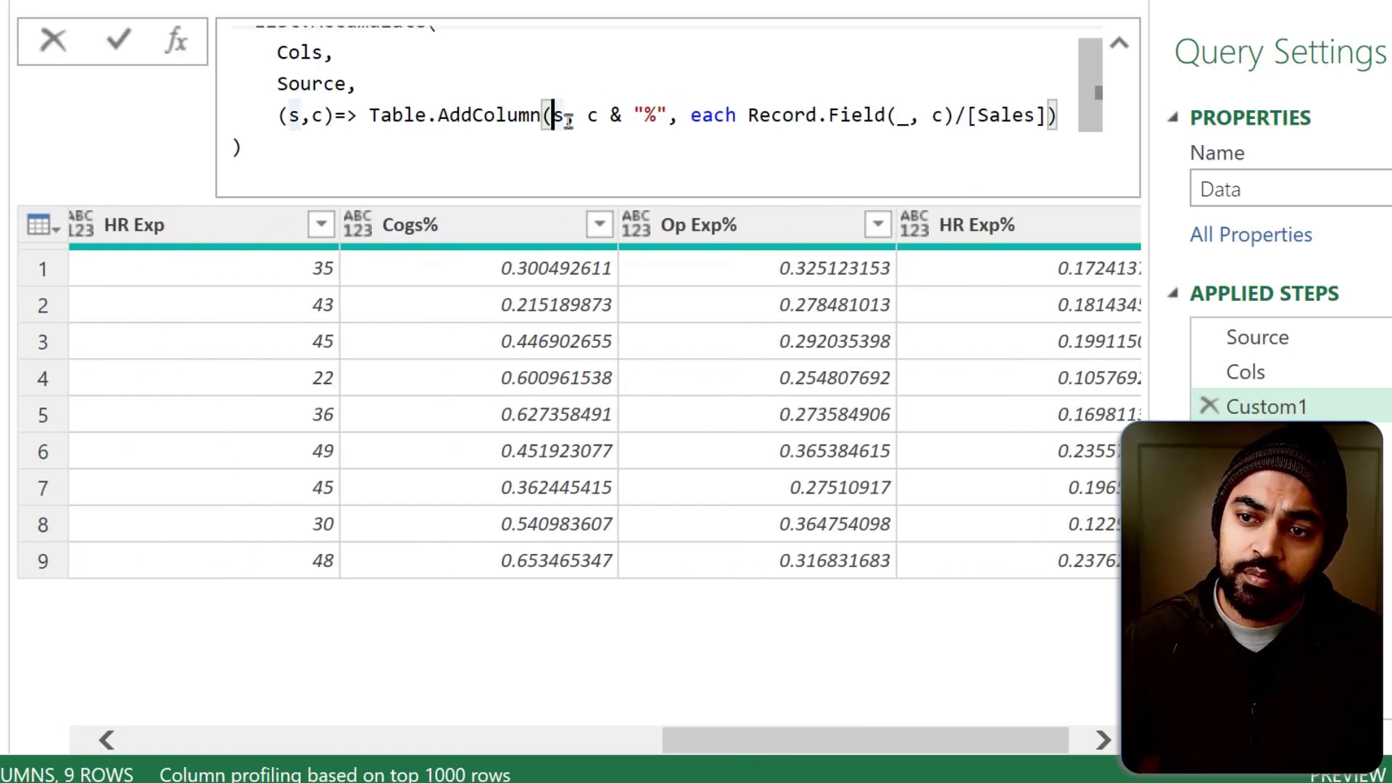
pyautogui.click(1044, 116)
pyautogui.write(',')
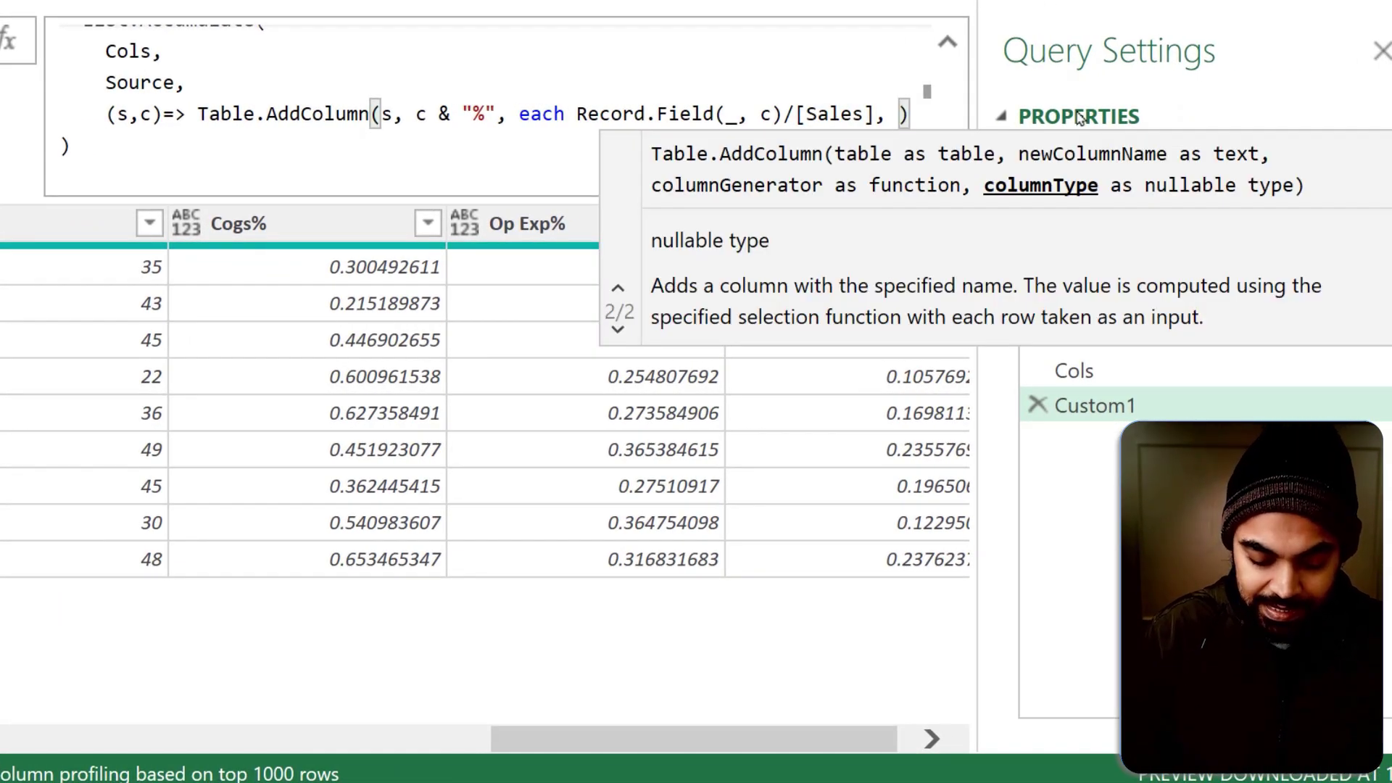
pyautogui.hotkey('shift', 'Return')
pyautogui.write('per')
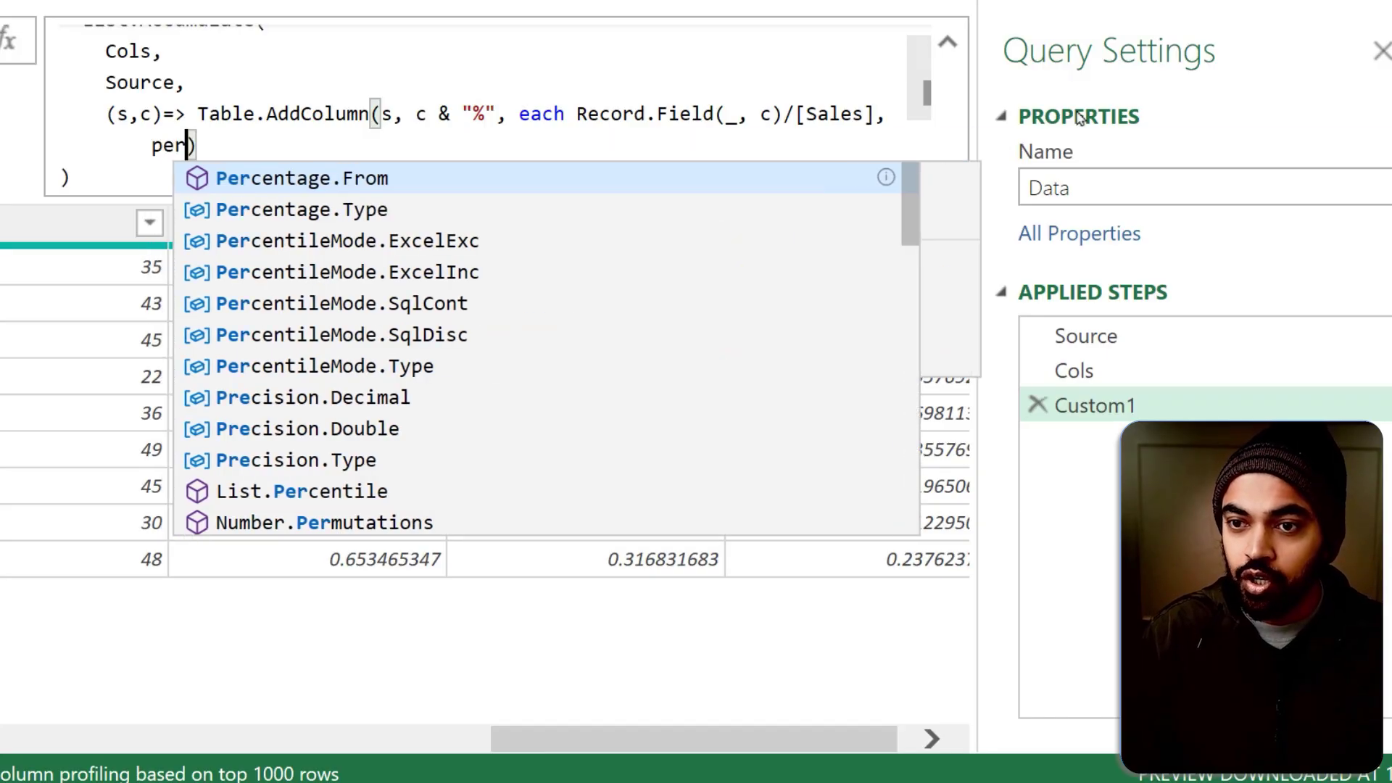
pyautogui.press('Down')
pyautogui.press('Tab')
pyautogui.press('Return')
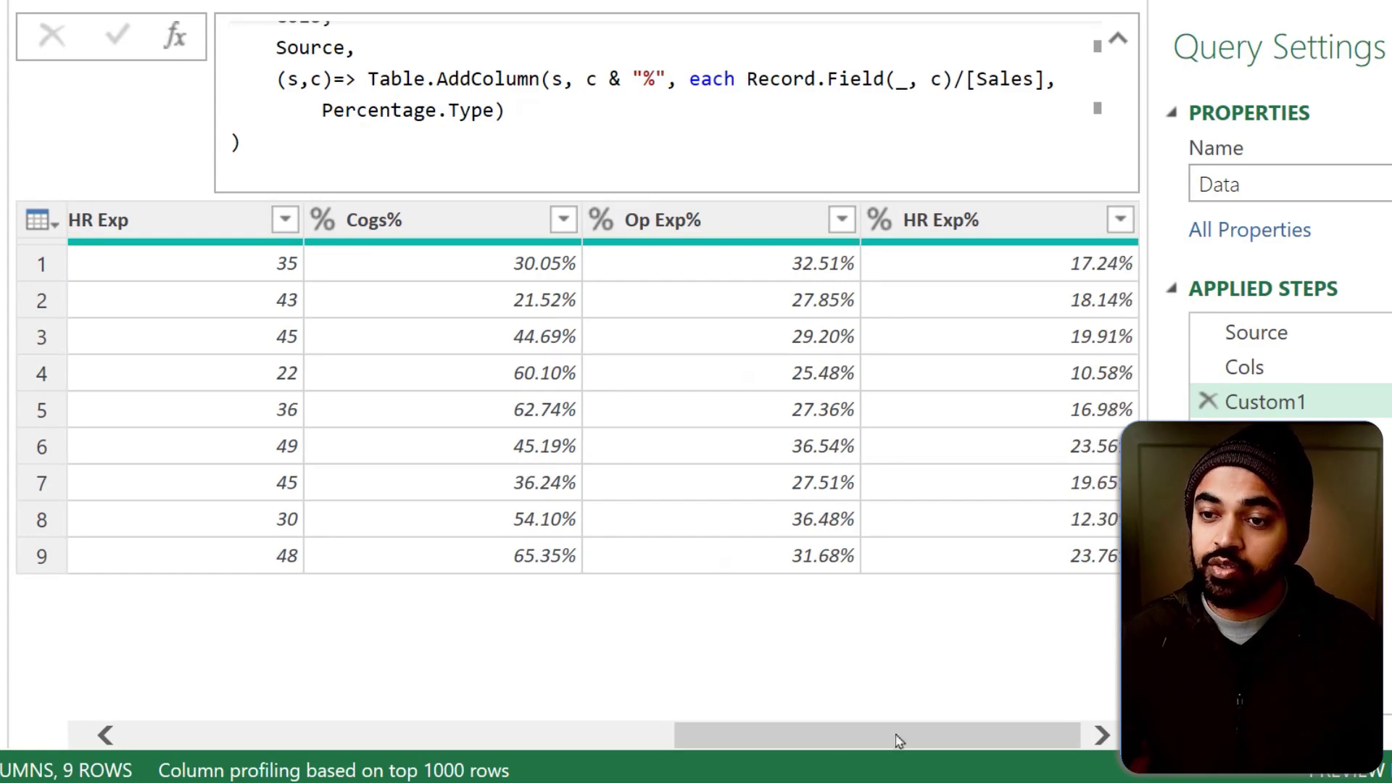
pyautogui.click(486, 232)
pyautogui.click(695, 225)
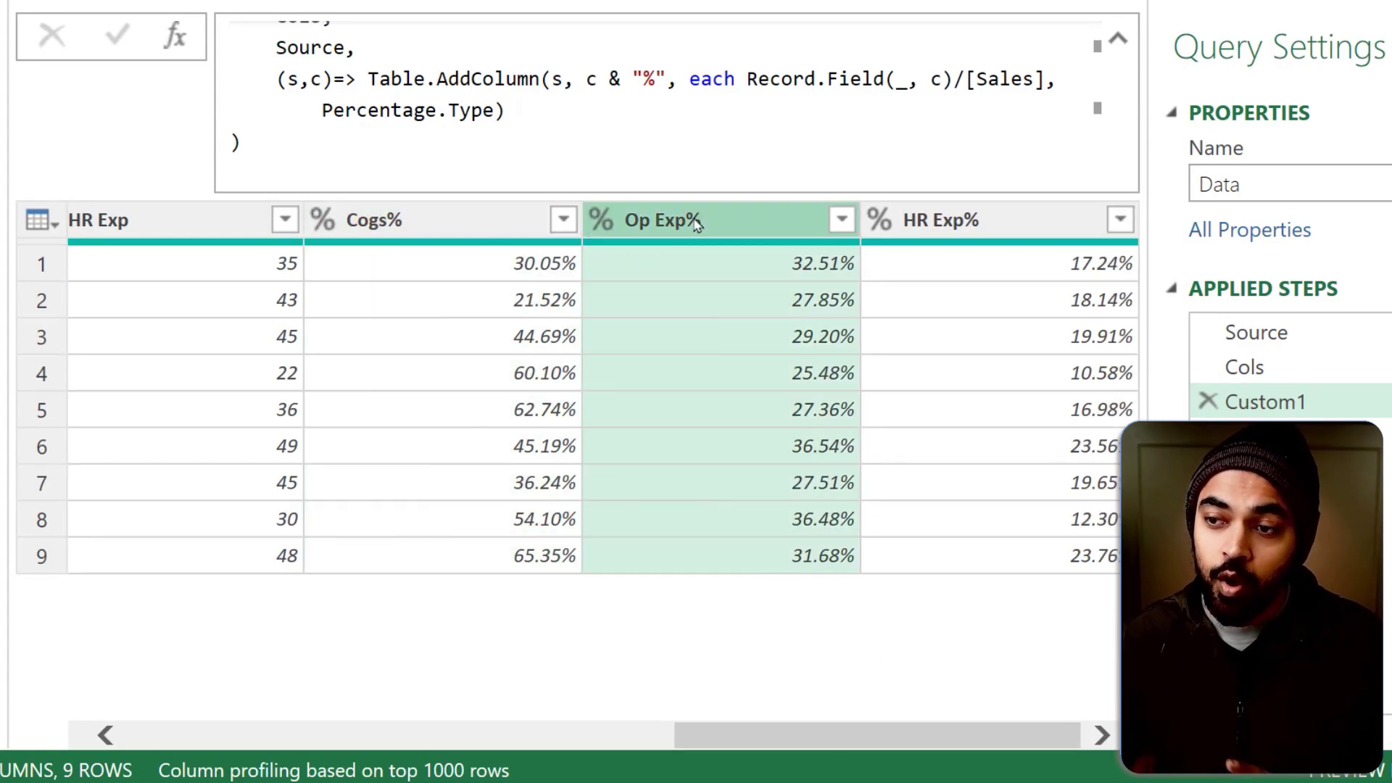
pyautogui.click(1043, 229)
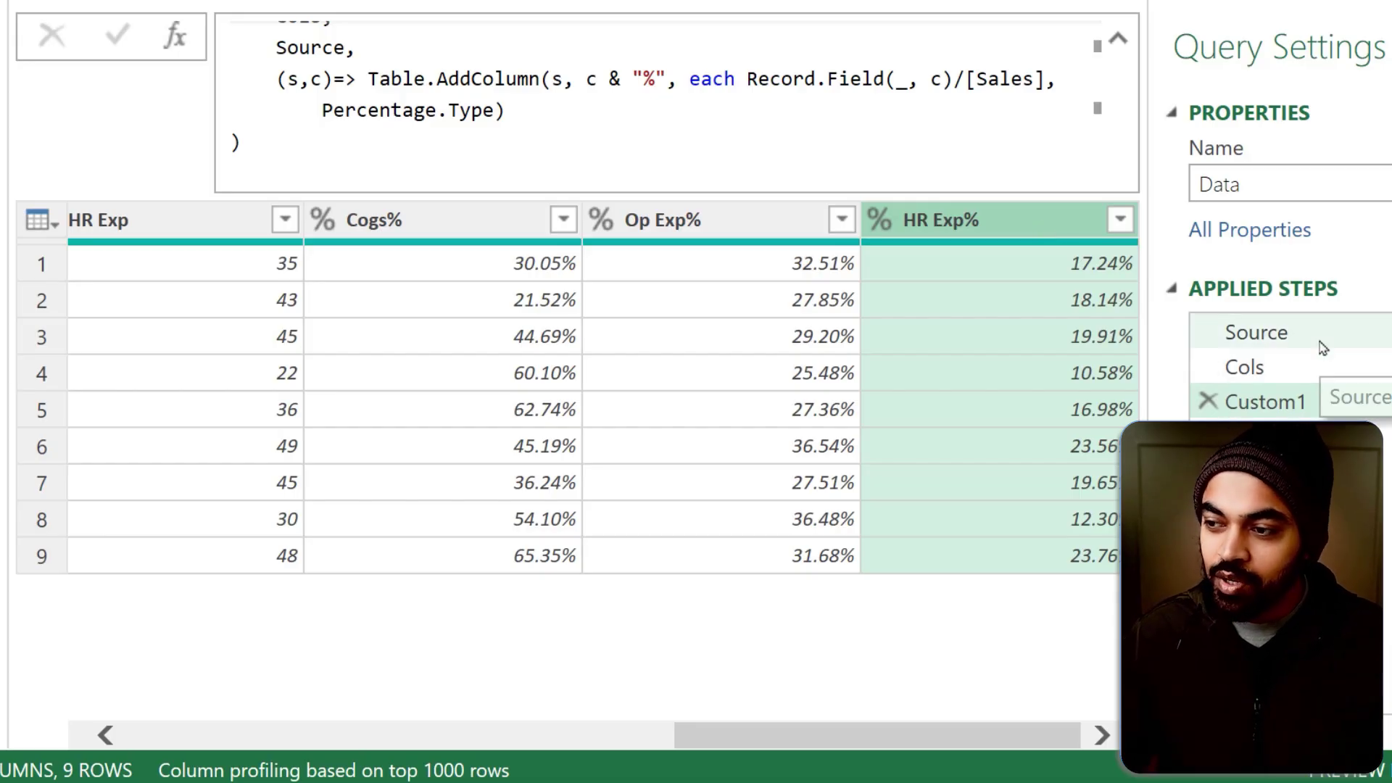
# Insert a custom column named Dummy Exp with the formula 20 directly after the Source step.
pyautogui.click(1271, 347)
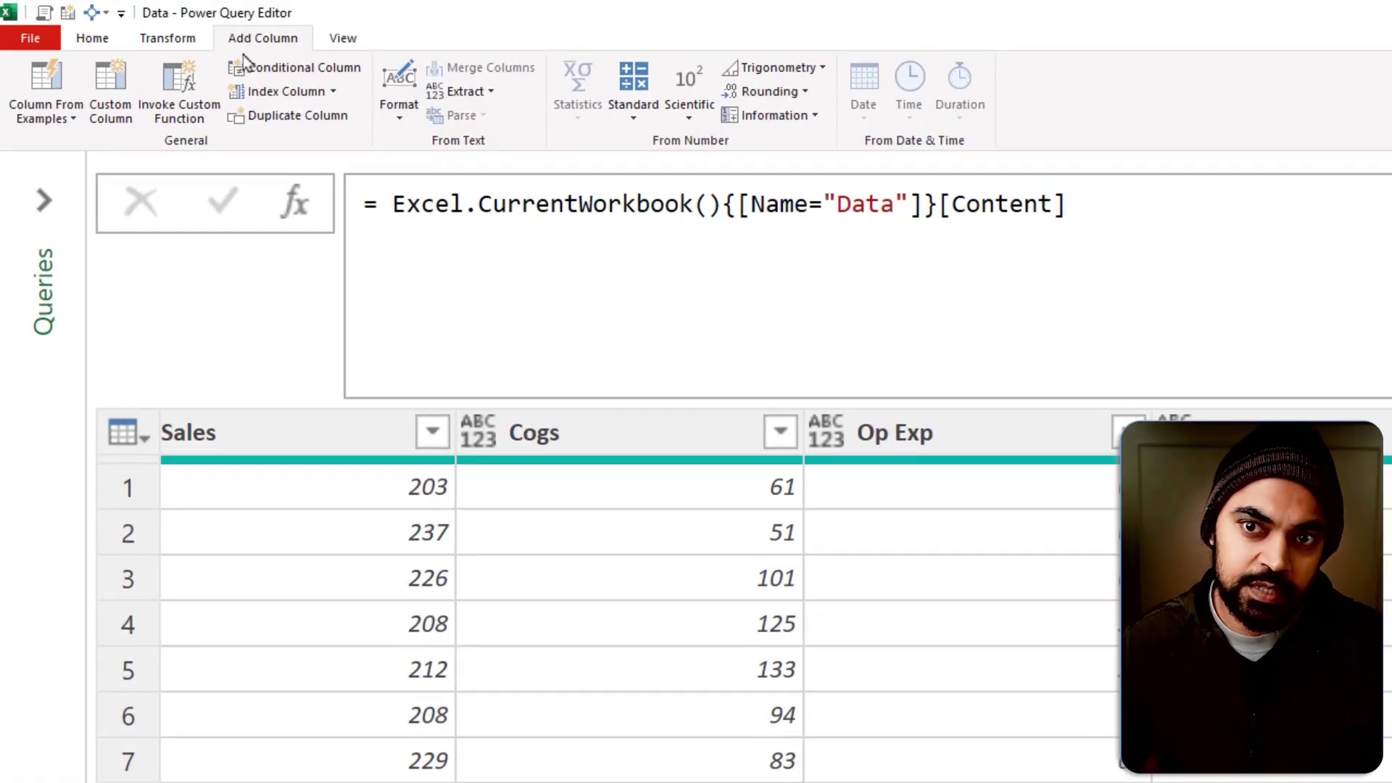
pyautogui.click(120, 109)
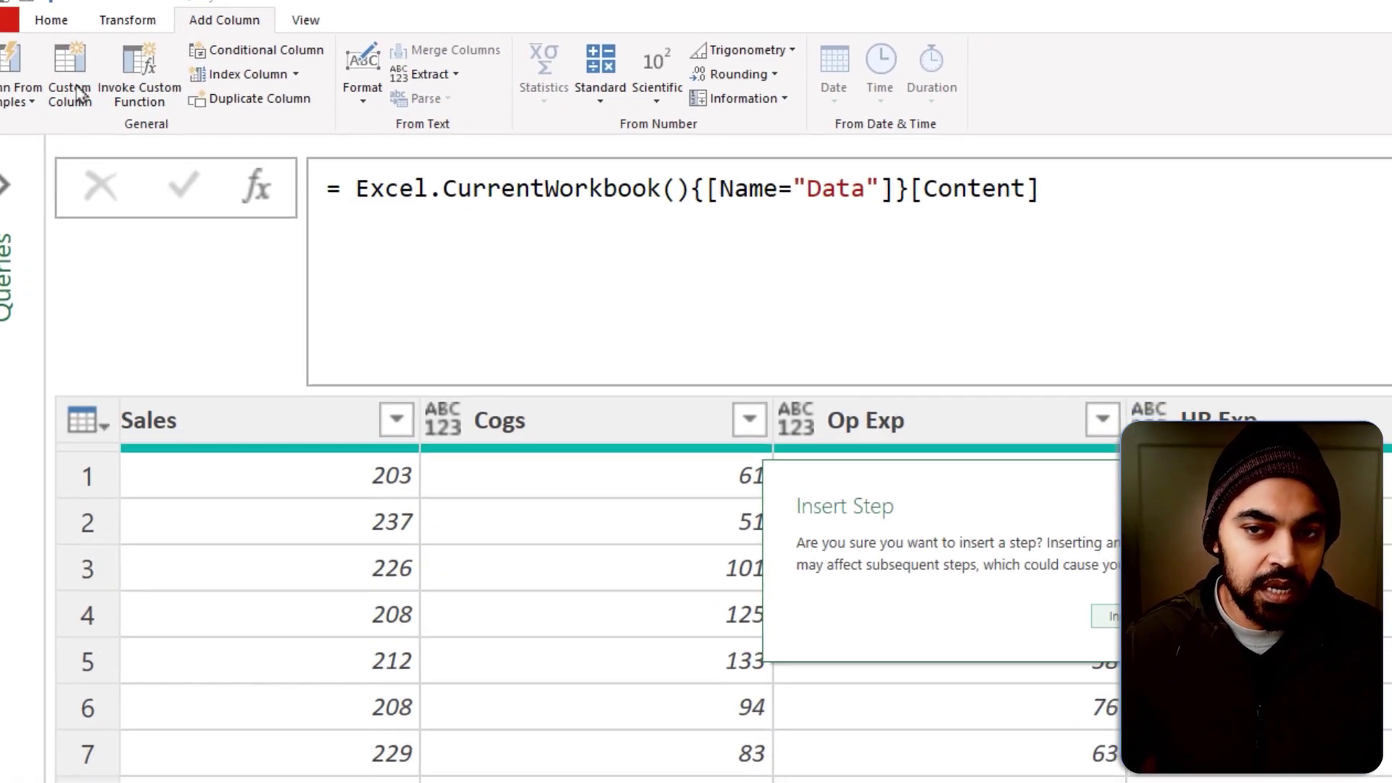
pyautogui.click(1171, 630)
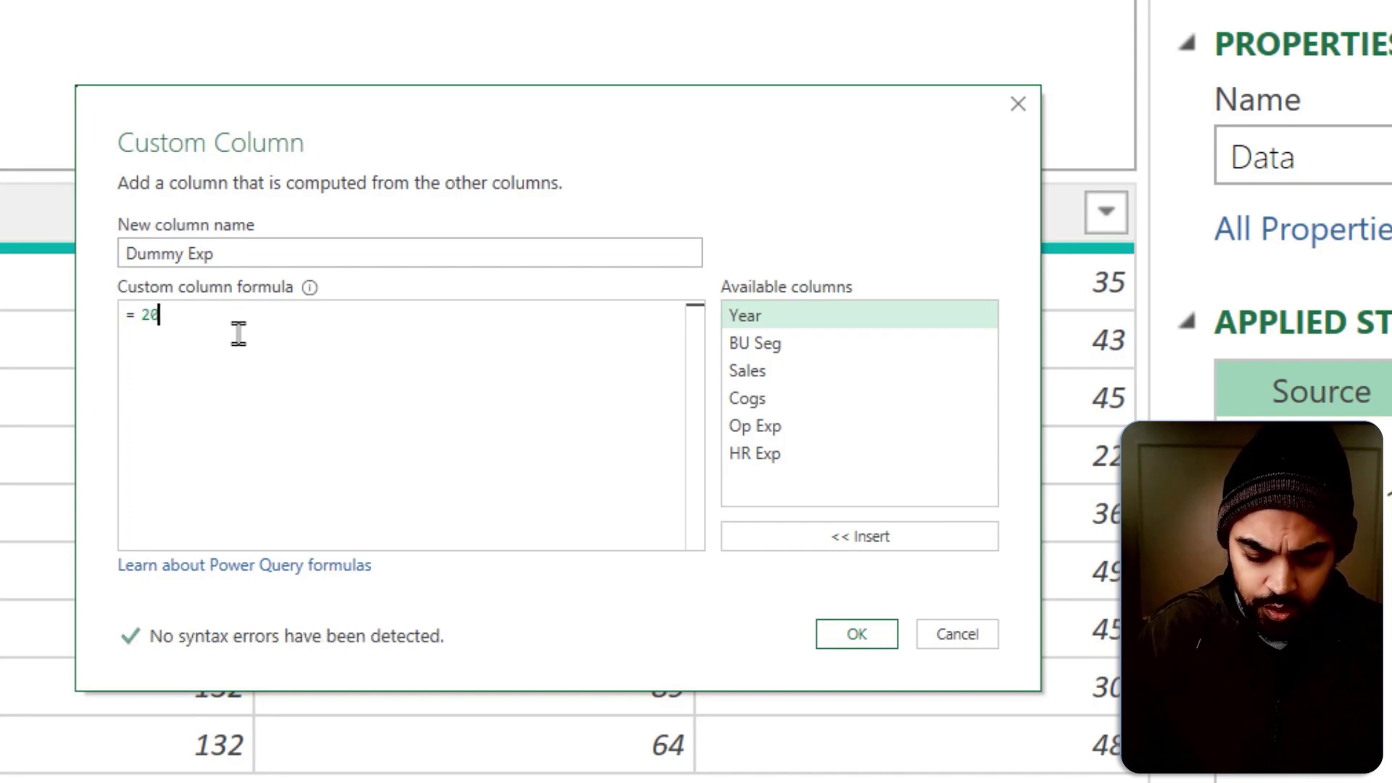
pyautogui.click(890, 638)
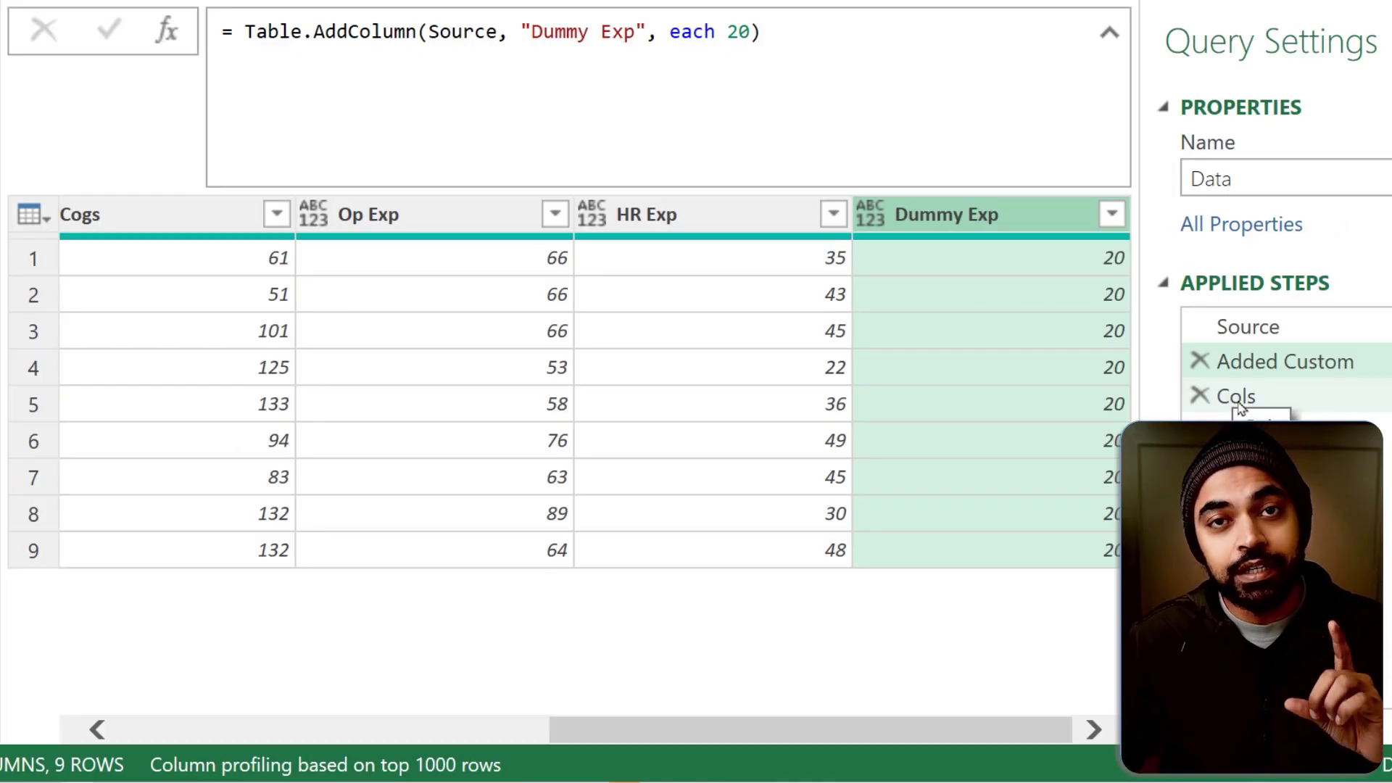
# Examine the column names listed by the Cols step and the percentage columns produced by the List.Accumulate step.
pyautogui.click(1238, 403)
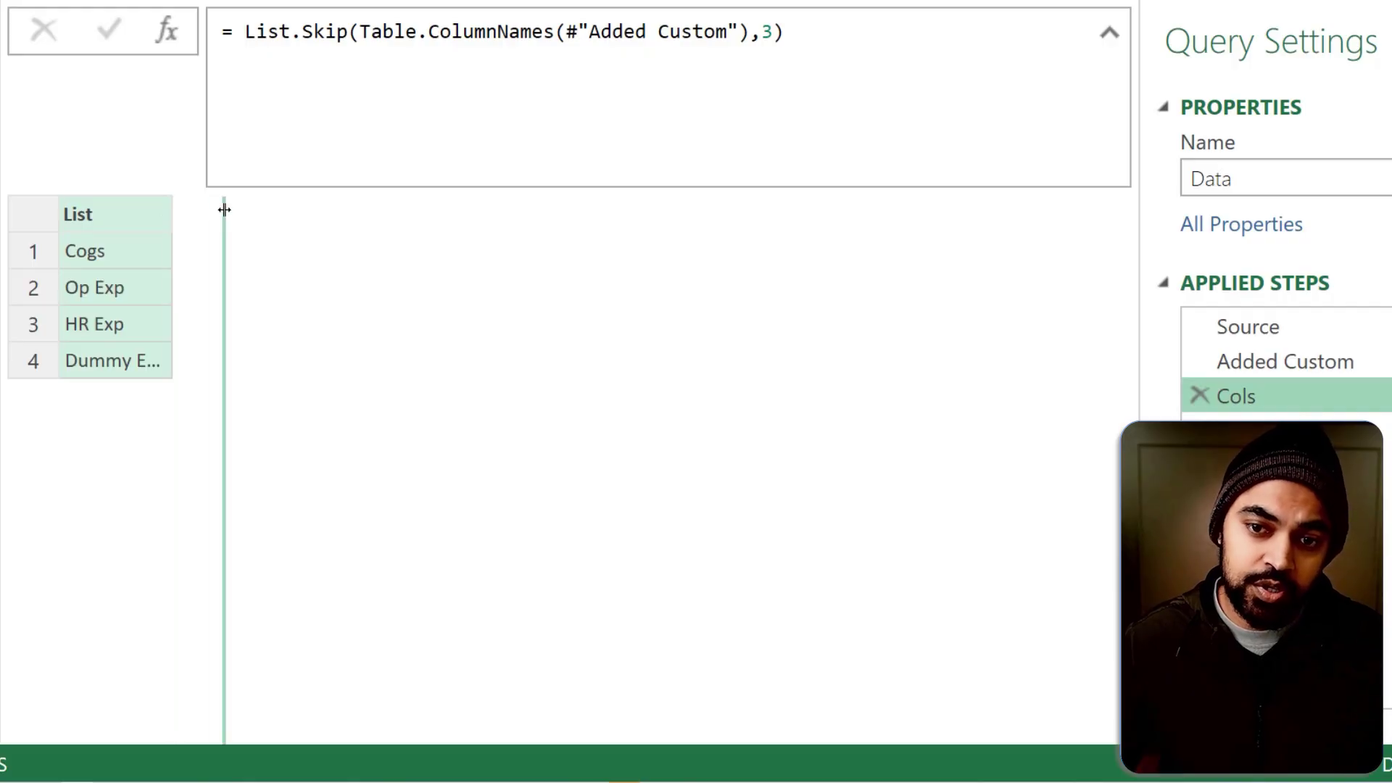
pyautogui.moveTo(224, 209); pyautogui.dragTo(223, 209)
pyautogui.click(137, 258)
pyautogui.click(141, 287)
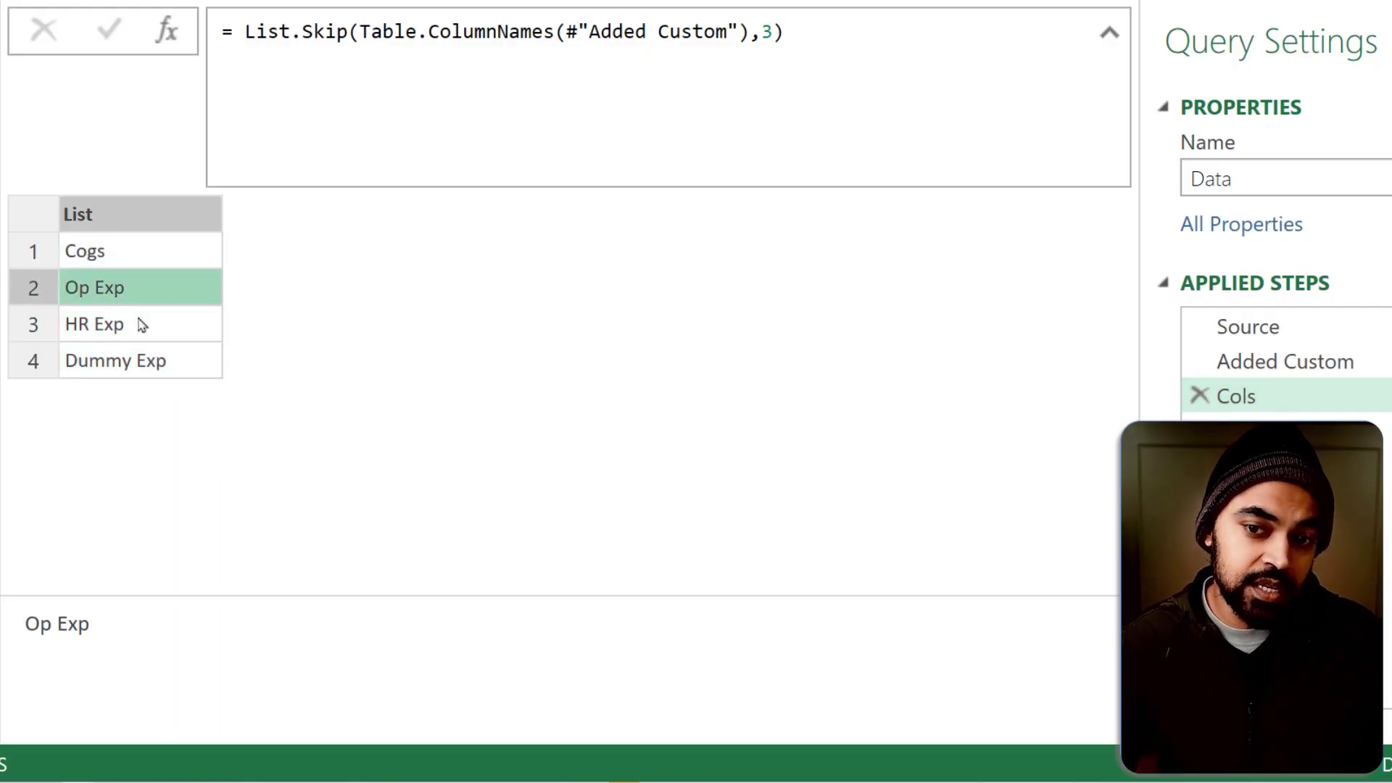
pyautogui.click(141, 324)
pyautogui.click(160, 361)
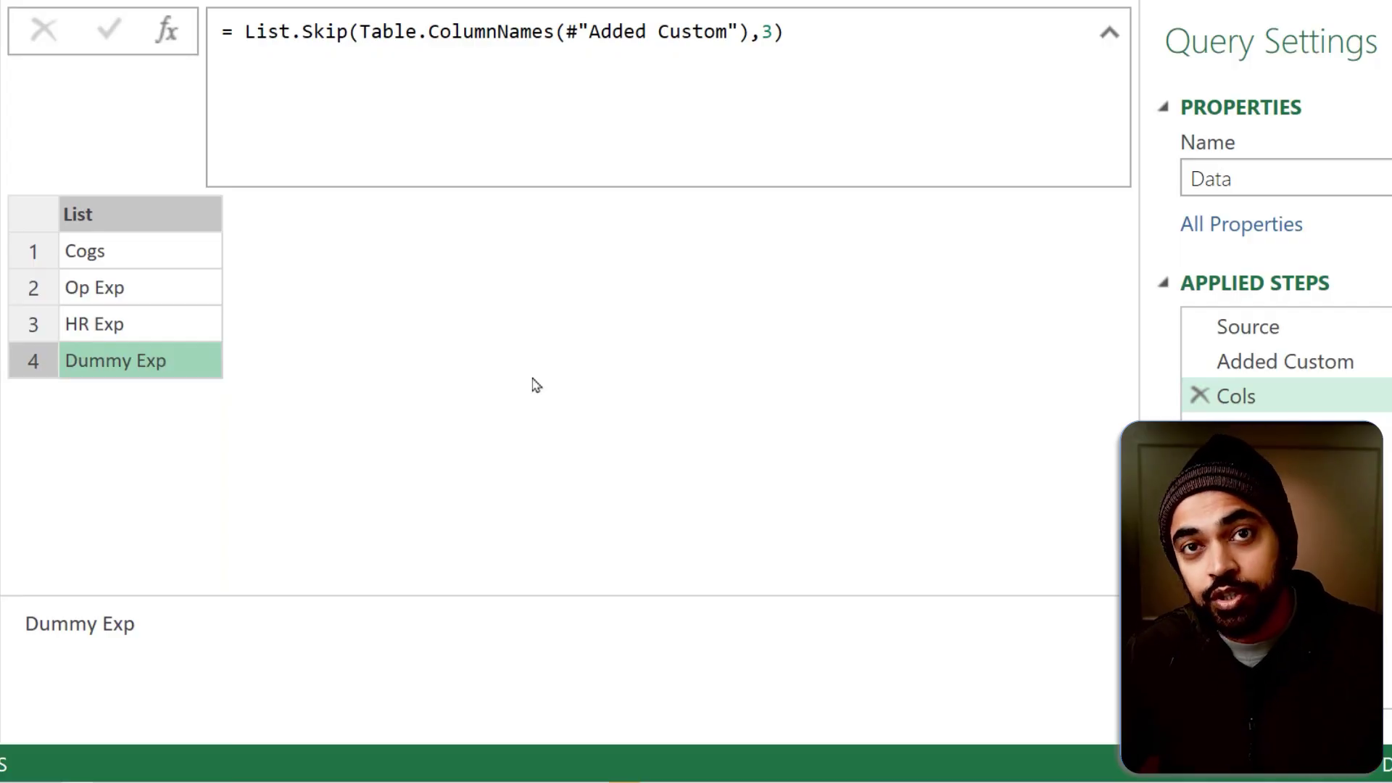
pyautogui.click(1247, 431)
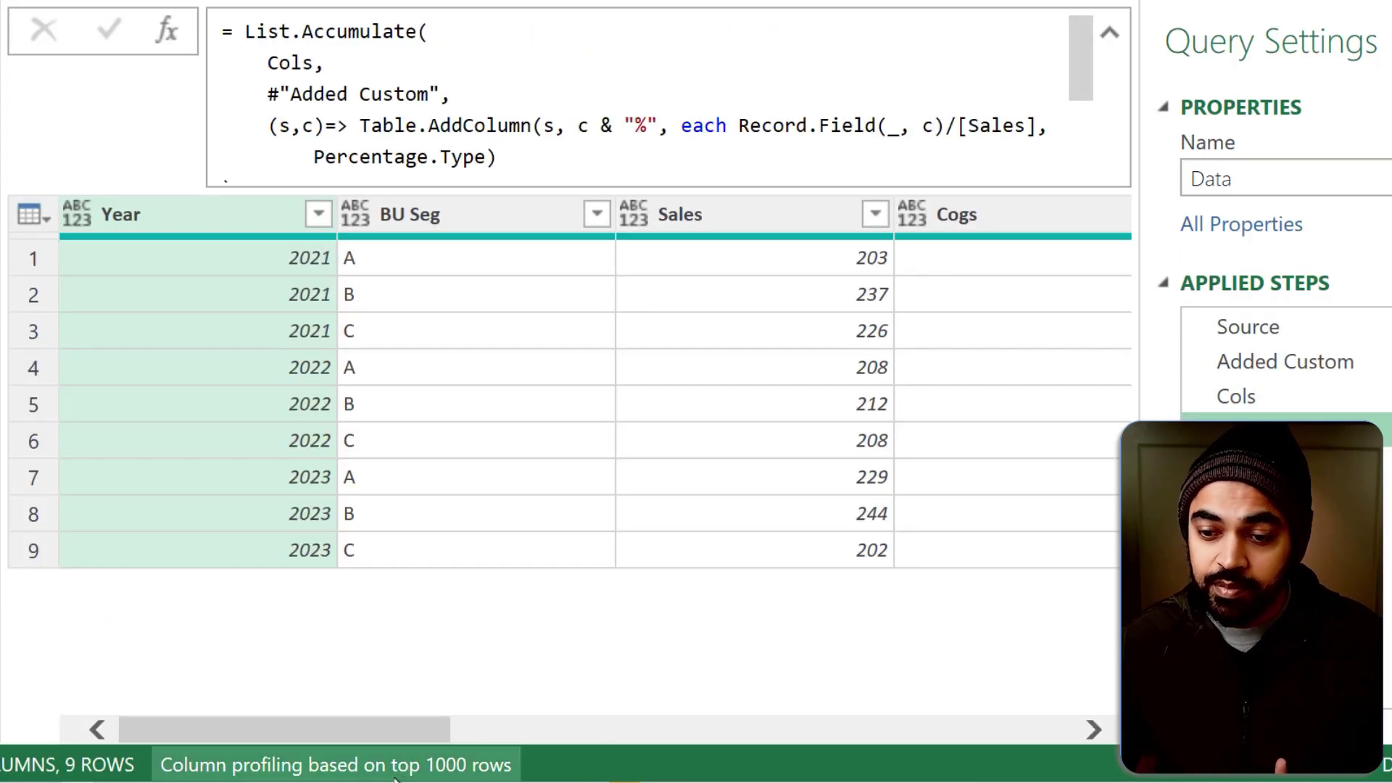
pyautogui.moveTo(424, 730); pyautogui.dragTo(1117, 729)
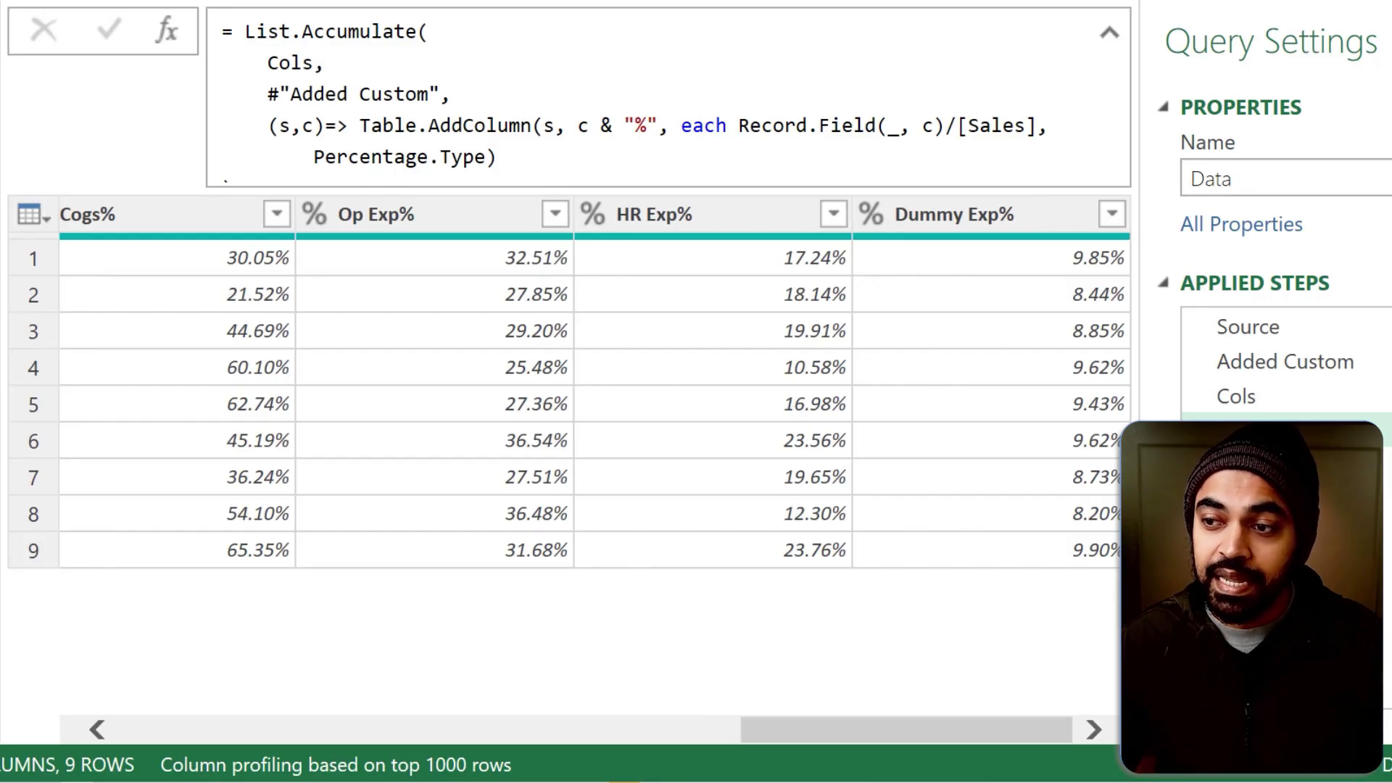